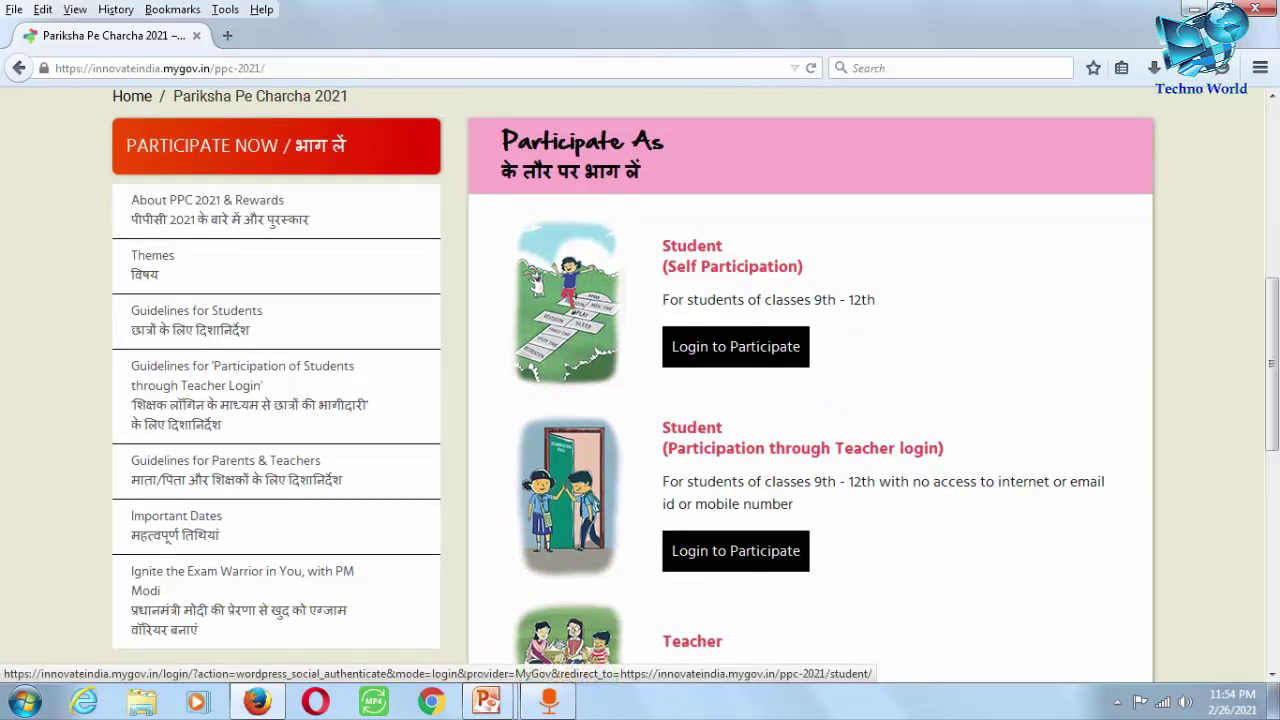
Step: Log in to participate as Student (Self Participation) using the Google social account login
{"action": "left_click", "coordinate": [735, 346]}
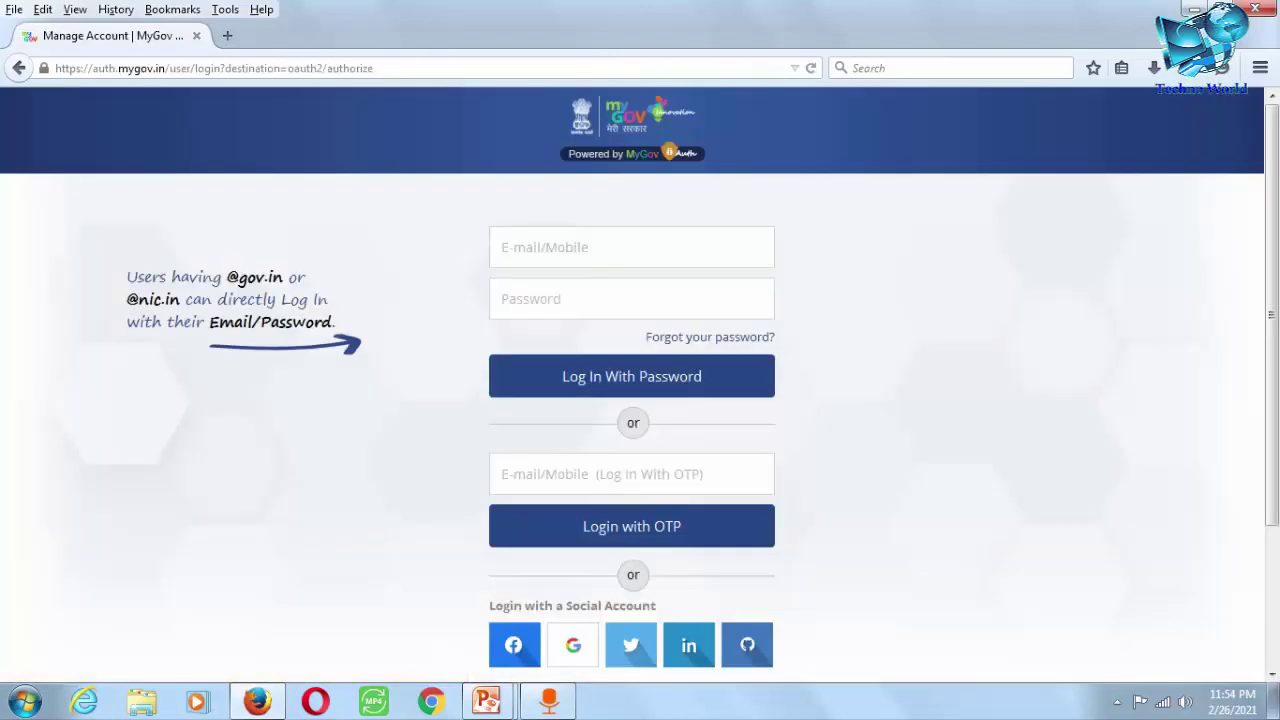
{"action": "scroll", "coordinate": [640, 400], "scroll_direction": "down", "scroll_amount": 2}
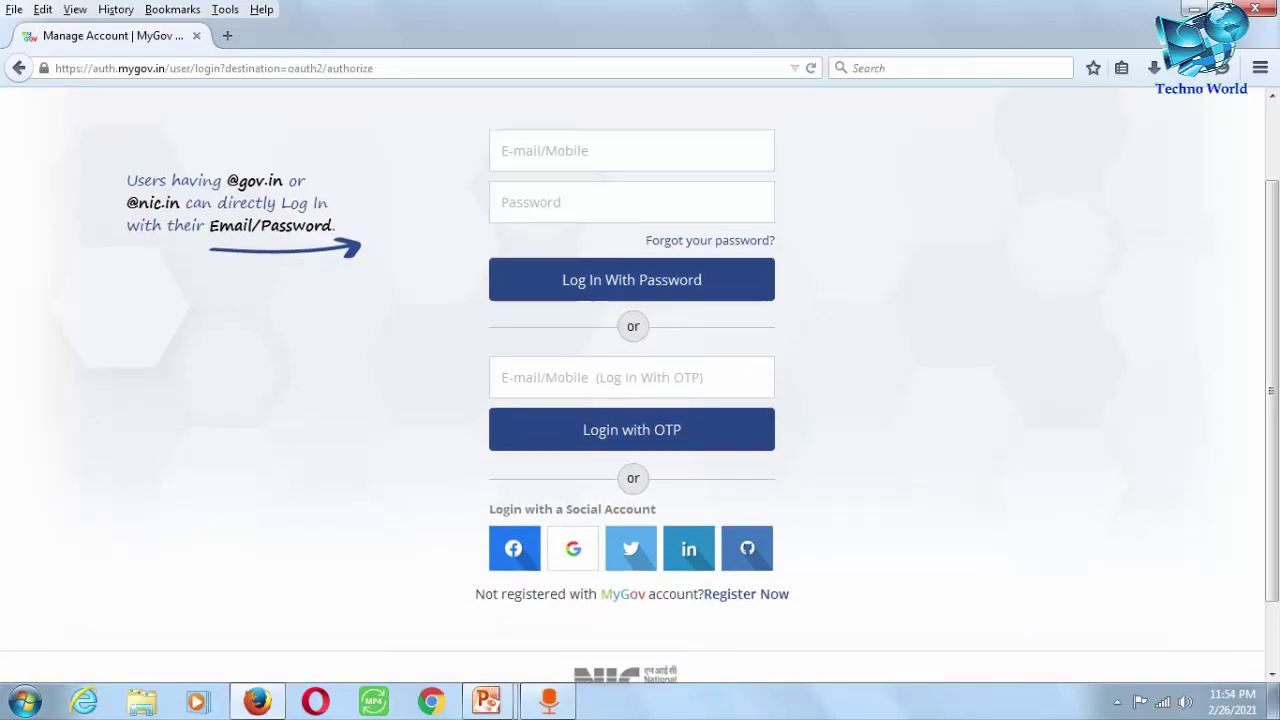
{"action": "scroll", "coordinate": [710, 337], "scroll_direction": "up", "scroll_amount": 2}
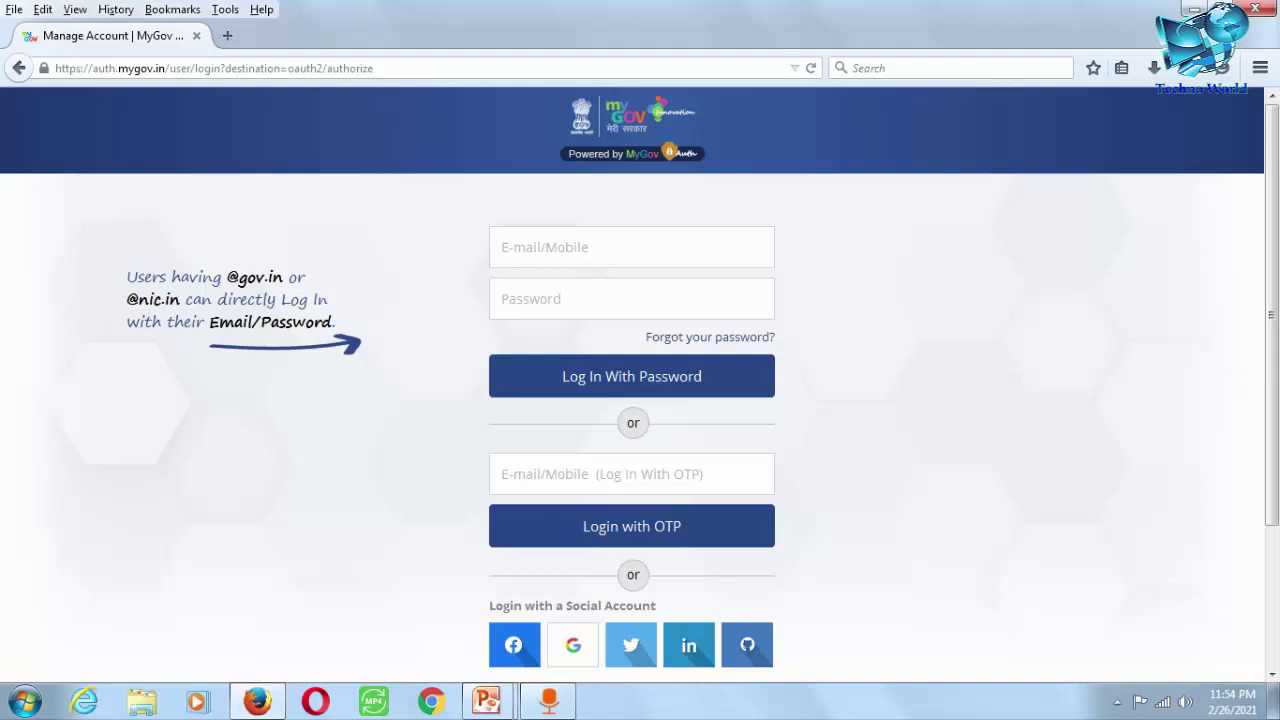
{"action": "scroll", "coordinate": [640, 377], "scroll_direction": "down", "scroll_amount": 2}
{"action": "scroll", "coordinate": [640, 385], "scroll_direction": "down", "scroll_amount": 1}
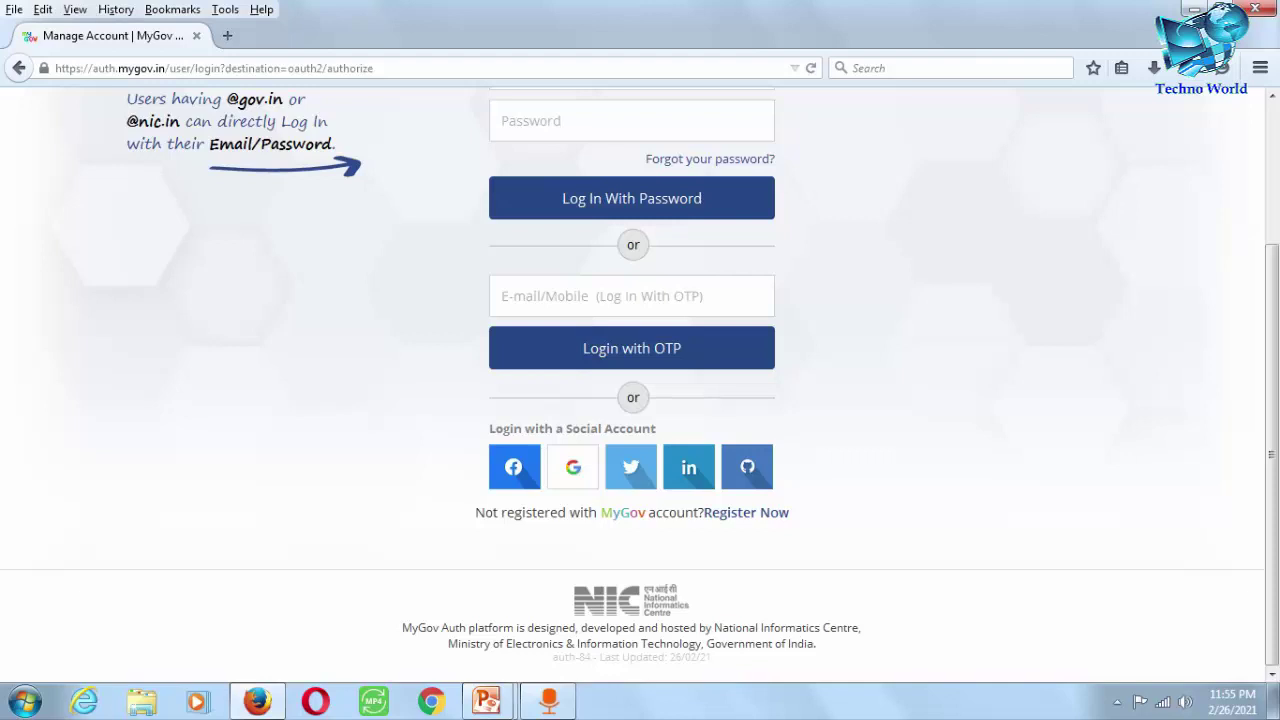
{"action": "left_click", "coordinate": [573, 467]}
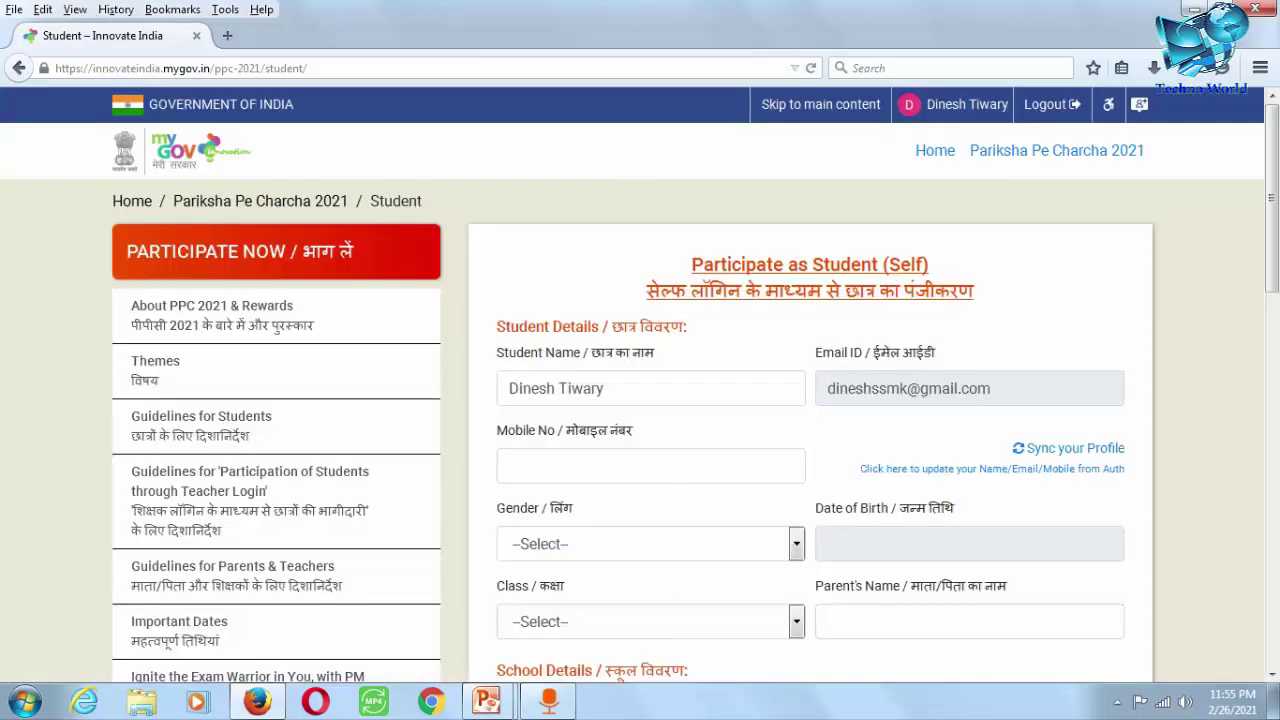
Step: Set the student's gender to Male in the Student Details section
{"action": "scroll", "coordinate": [810, 390], "scroll_direction": "down", "scroll_amount": 5}
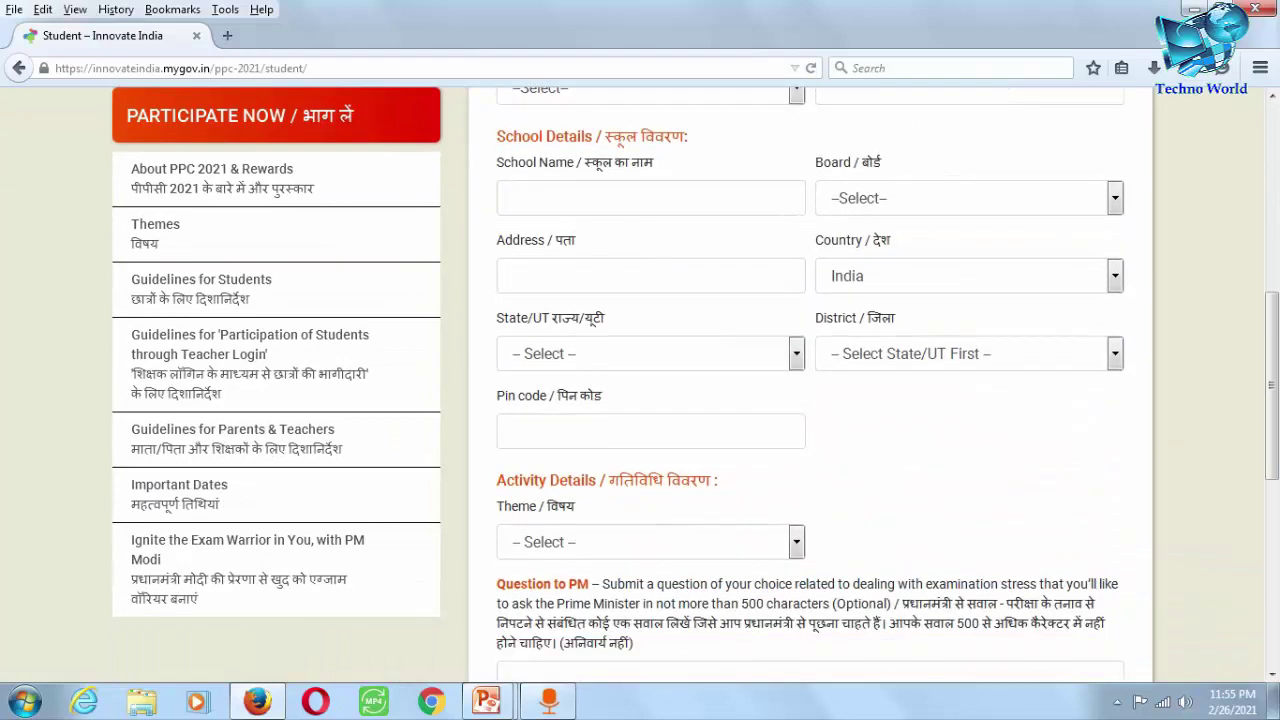
{"action": "scroll", "coordinate": [810, 390], "scroll_direction": "up", "scroll_amount": 4}
{"action": "scroll", "coordinate": [810, 390], "scroll_direction": "down", "scroll_amount": 2}
{"action": "scroll", "coordinate": [810, 390], "scroll_direction": "up", "scroll_amount": 1}
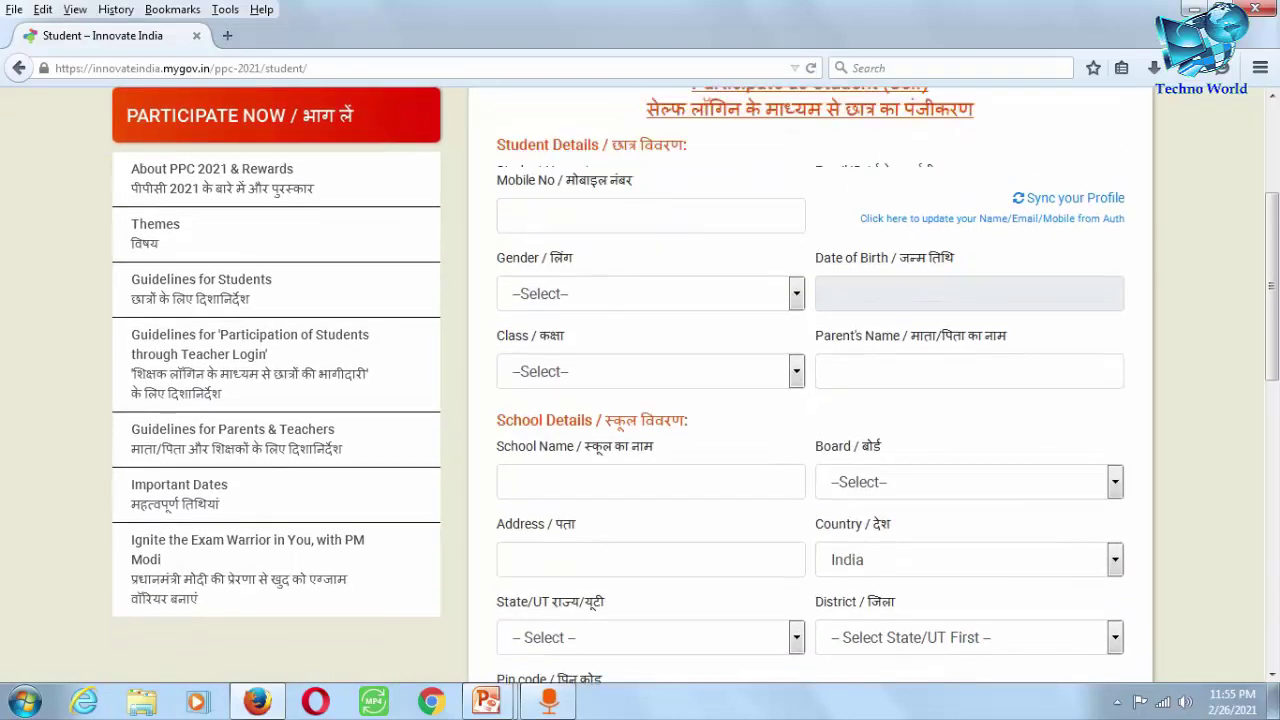
{"action": "scroll", "coordinate": [810, 390], "scroll_direction": "up", "scroll_amount": 2}
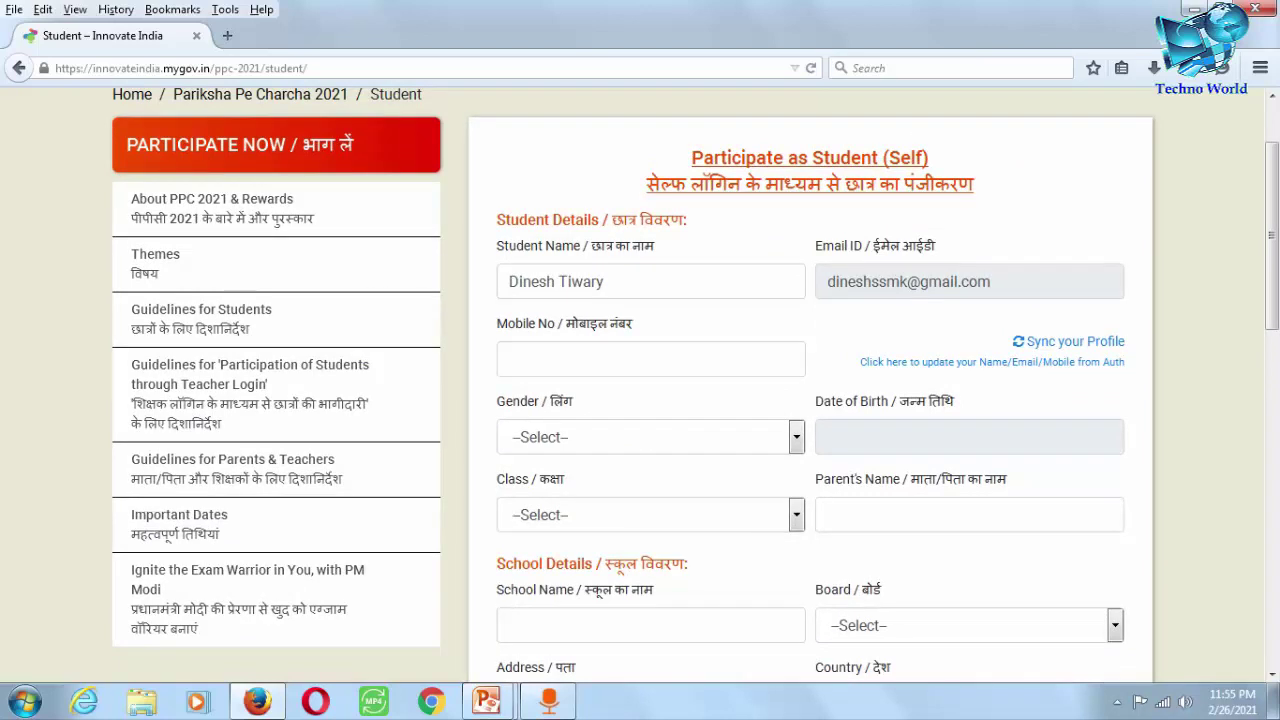
{"action": "left_click", "coordinate": [509, 359]}
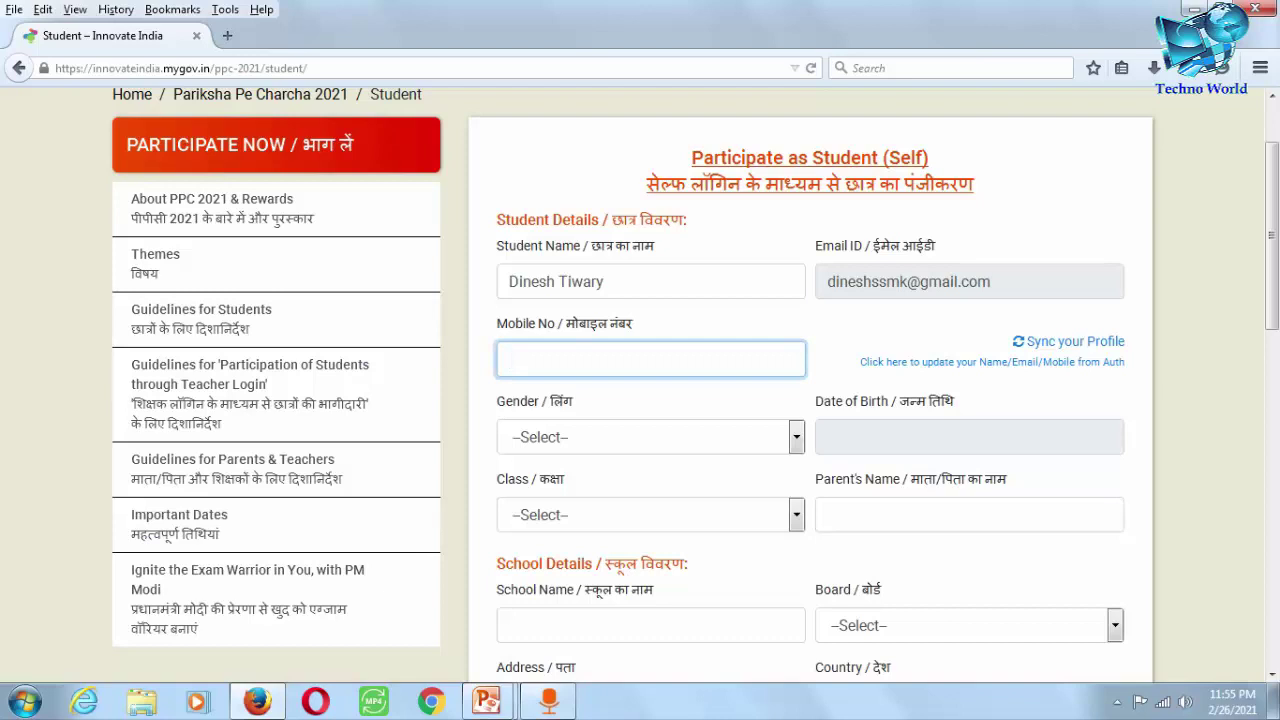
{"action": "scroll", "coordinate": [810, 400], "scroll_direction": "down", "scroll_amount": 2}
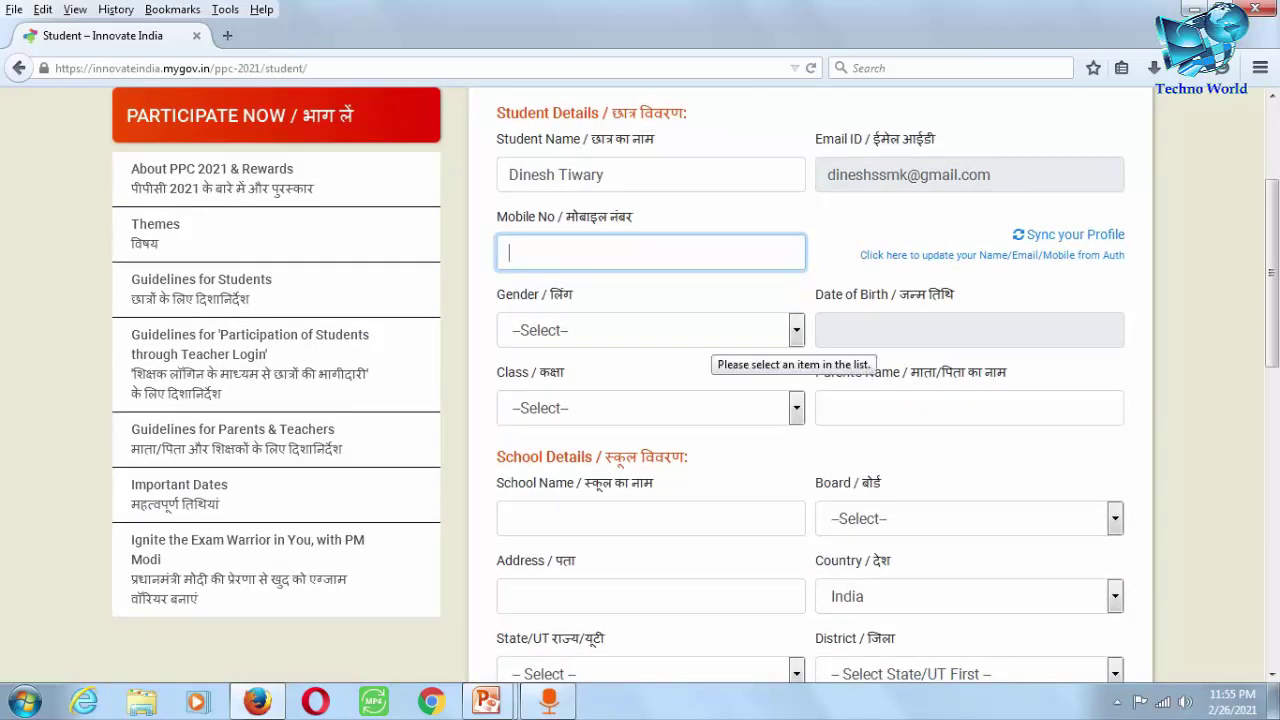
{"action": "left_click", "coordinate": [702, 332]}
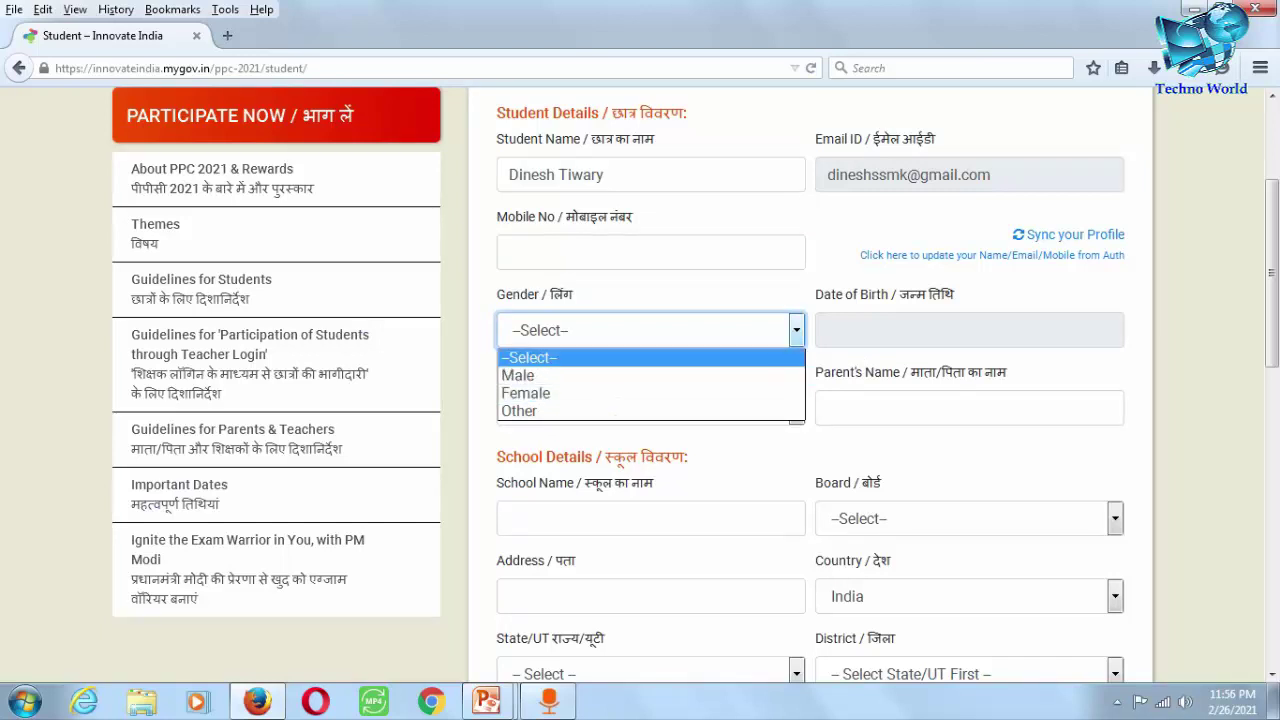
{"action": "left_click", "coordinate": [615, 375]}
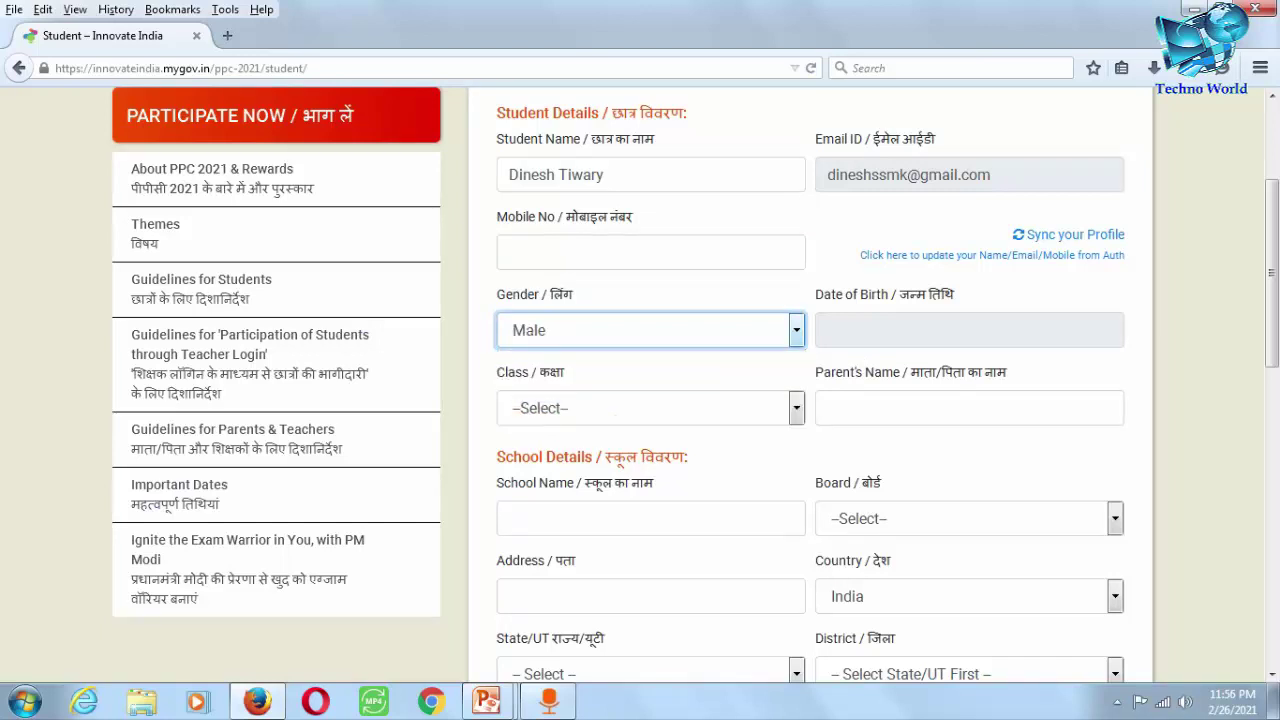
Step: Examine the Date of Birth, Class and Parent's Name fields, including the available class options
{"action": "scroll", "coordinate": [886, 384], "scroll_direction": "down", "scroll_amount": 2}
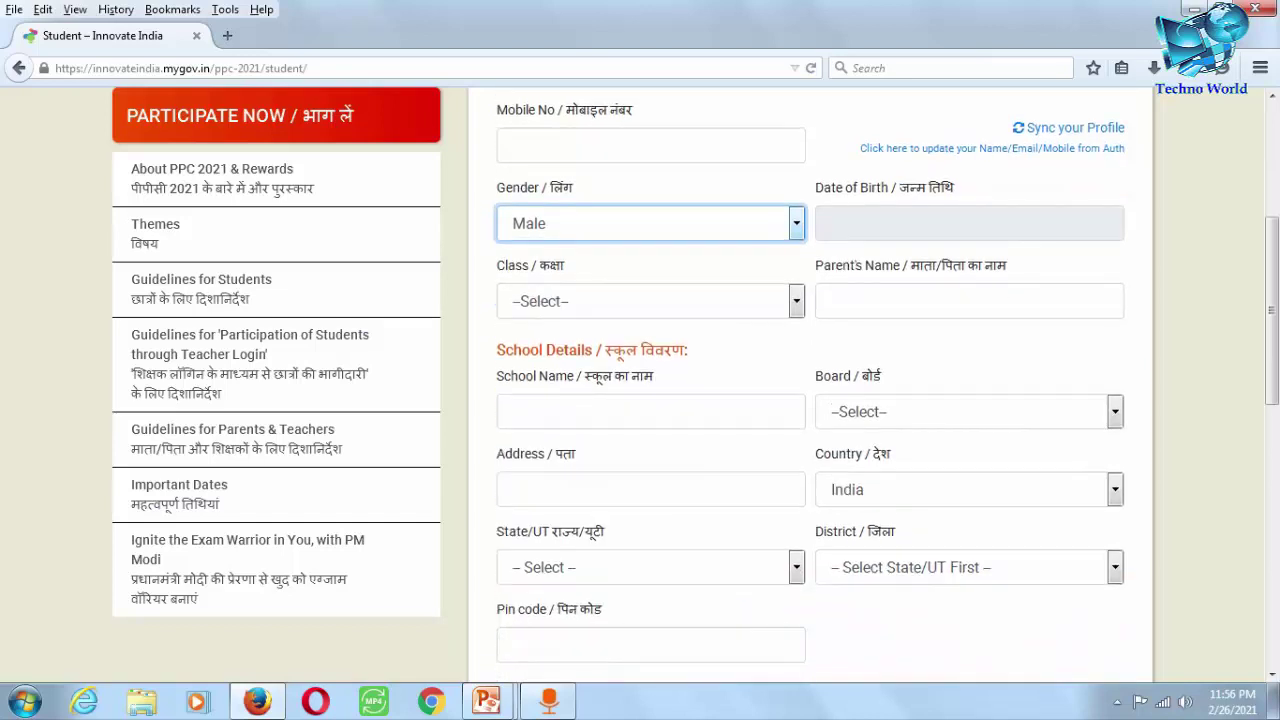
{"action": "left_click", "coordinate": [828, 223]}
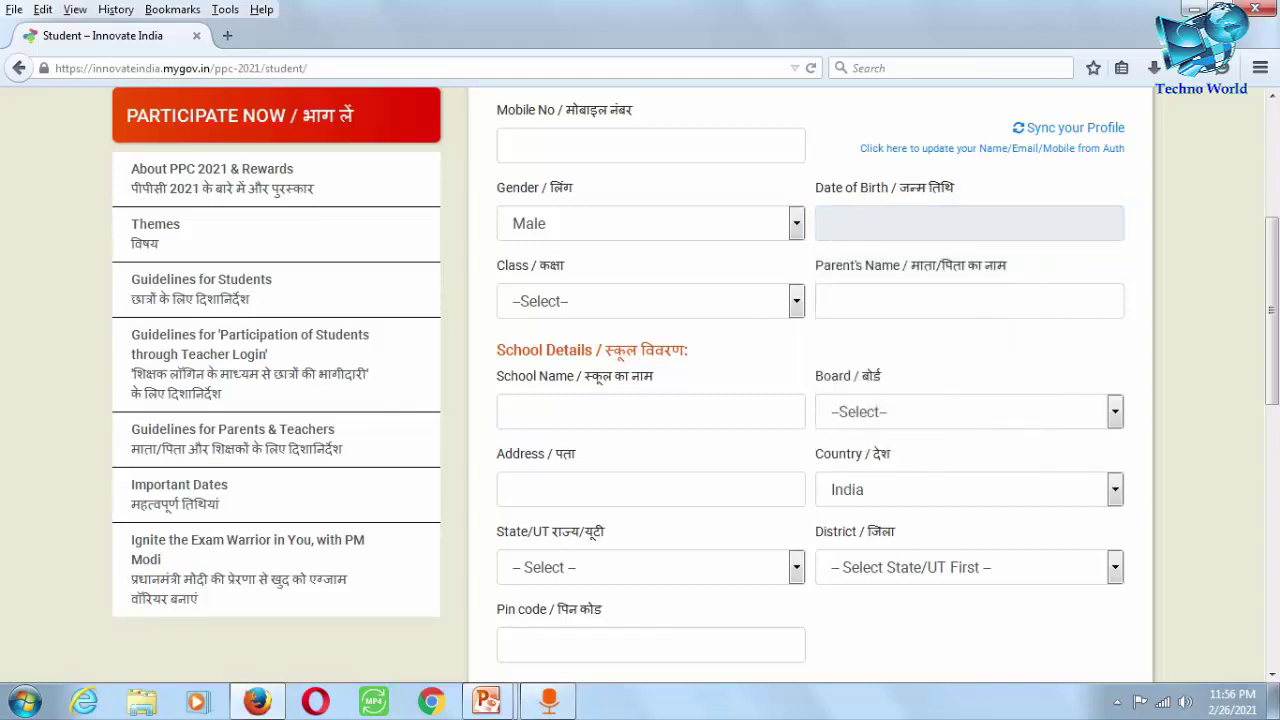
{"action": "scroll", "coordinate": [888, 386], "scroll_direction": "down", "scroll_amount": 2}
{"action": "left_click", "coordinate": [650, 194]}
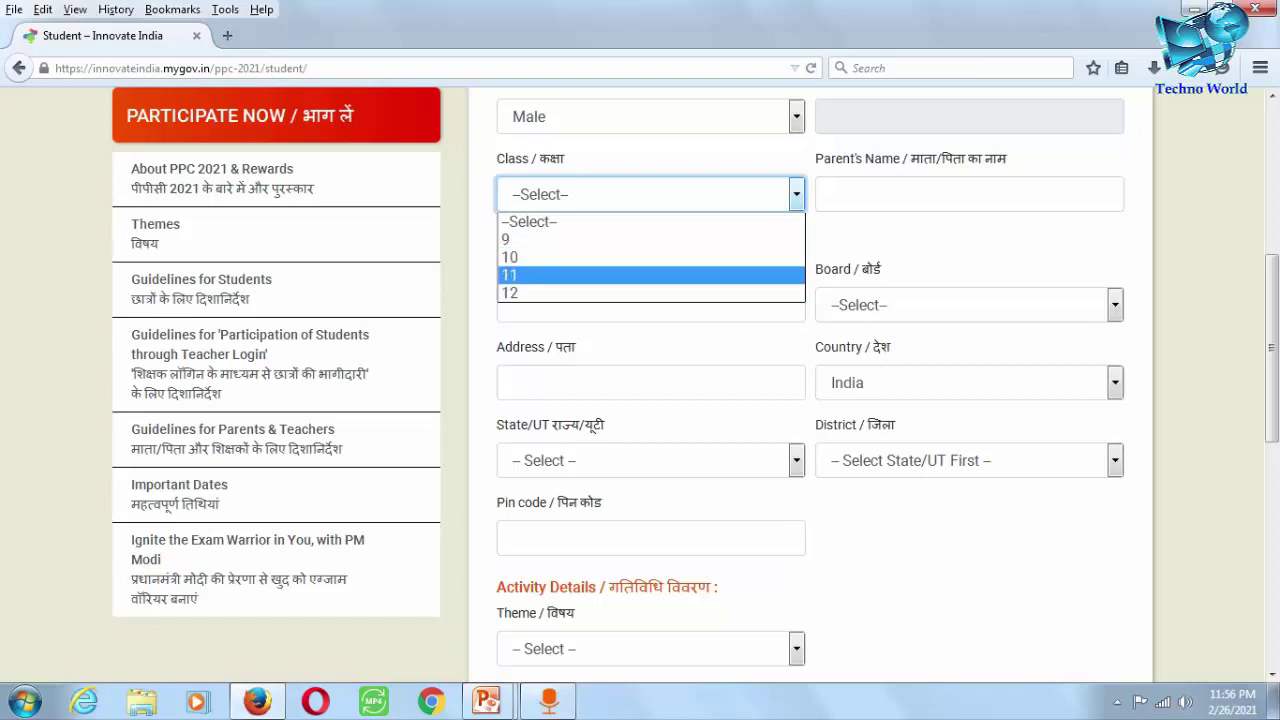
{"action": "key", "text": "Escape"}
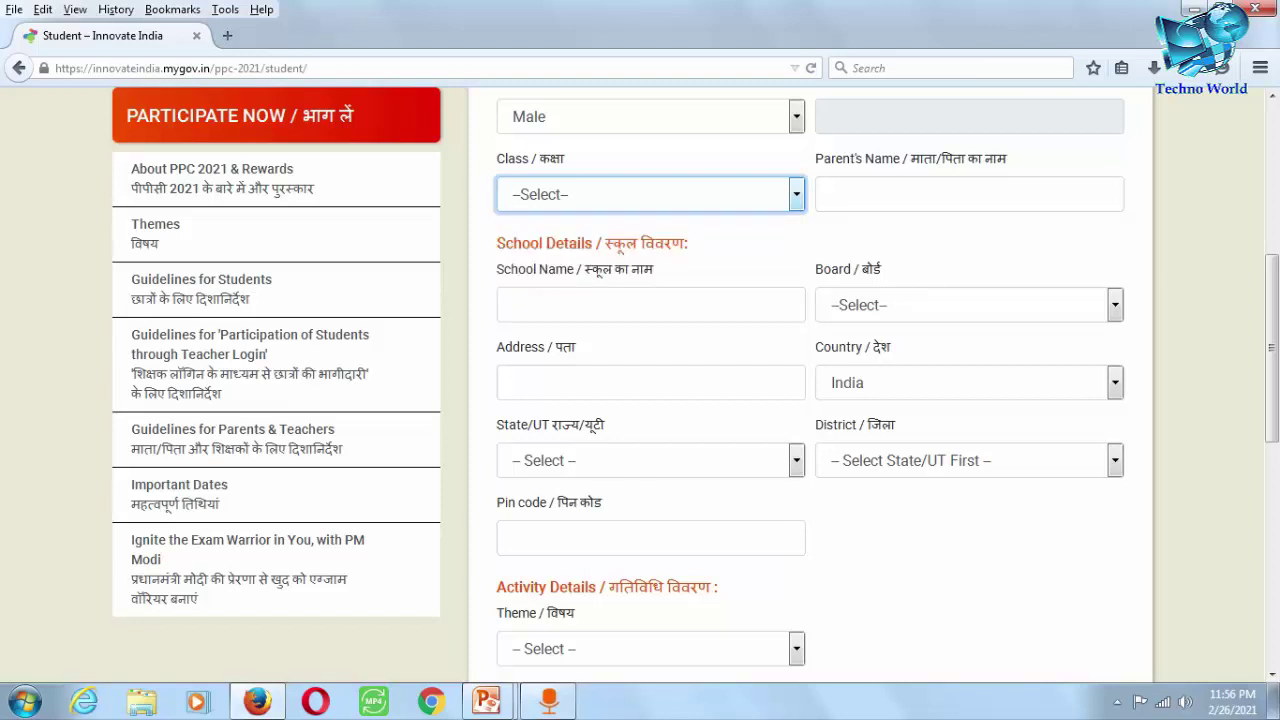
{"action": "scroll", "coordinate": [810, 385], "scroll_direction": "up", "scroll_amount": 2}
{"action": "key", "text": "Tab"}
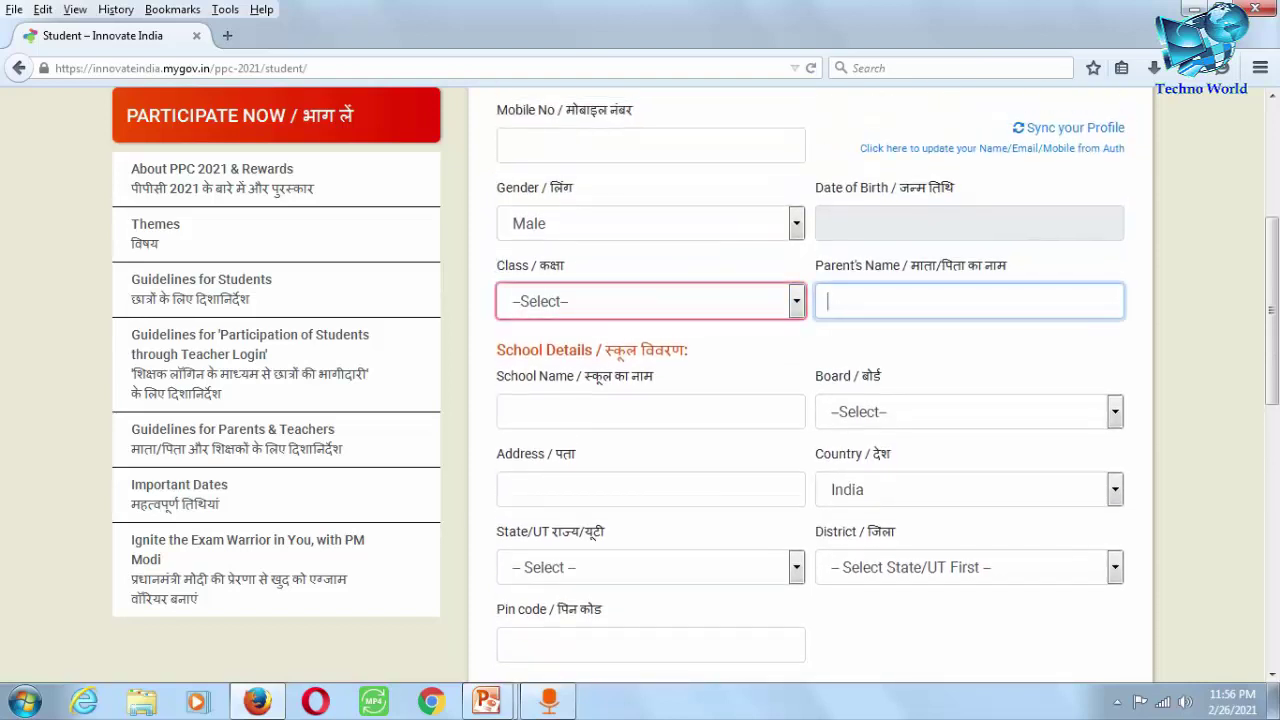
{"action": "scroll", "coordinate": [810, 385], "scroll_direction": "down", "scroll_amount": 2}
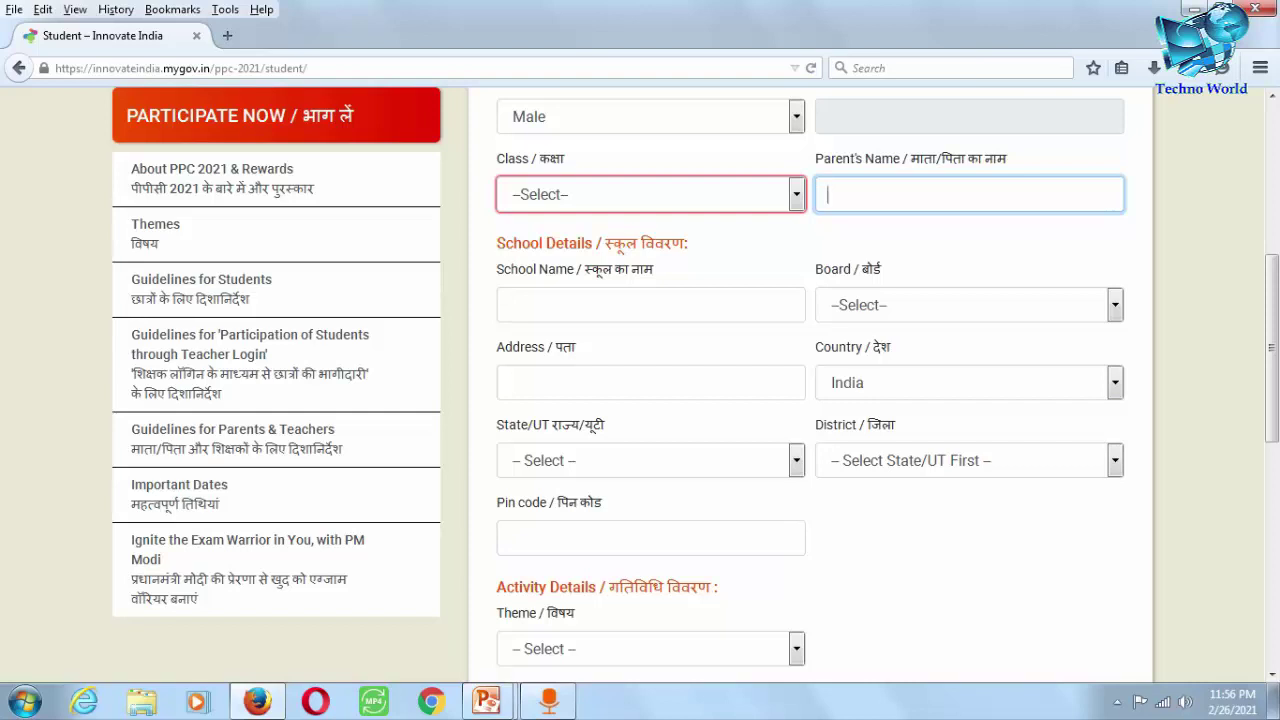
Step: Set the school's board to CBSE-Private Schools in the School Details section
{"action": "left_click", "coordinate": [509, 305]}
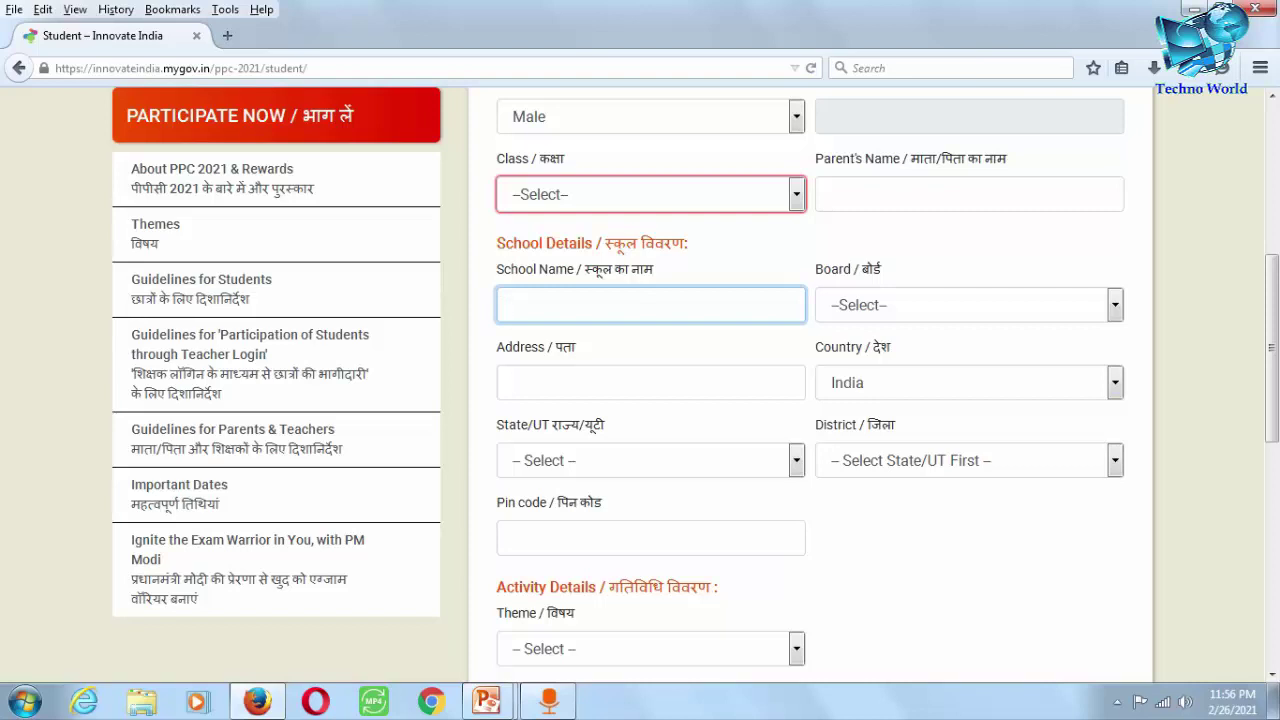
{"action": "left_click", "coordinate": [969, 305]}
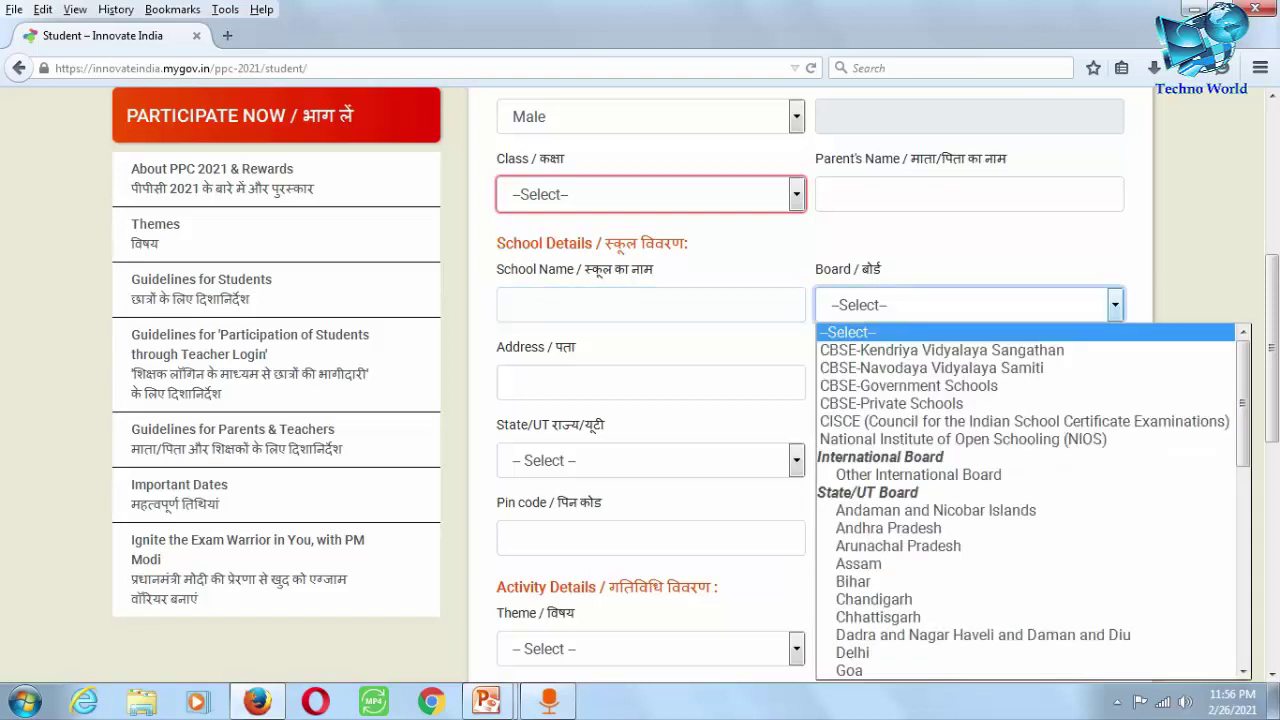
{"action": "key", "text": "Down"}
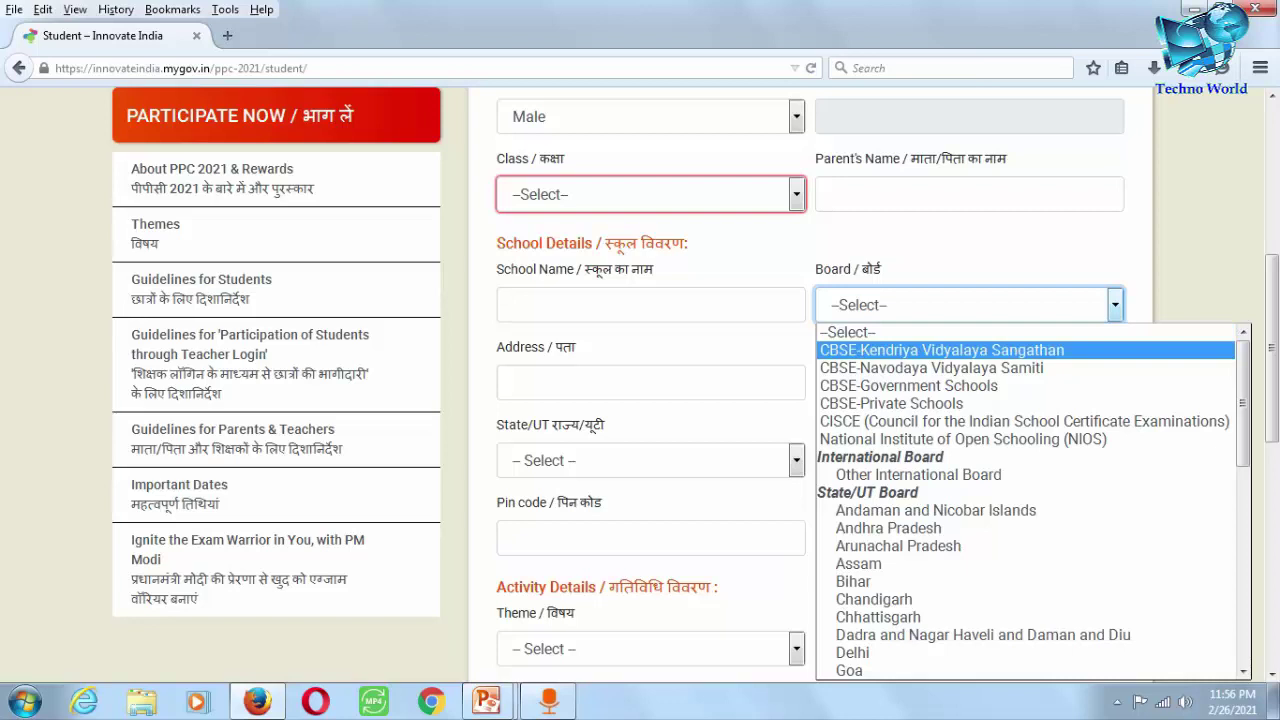
{"action": "key", "text": "Down"}
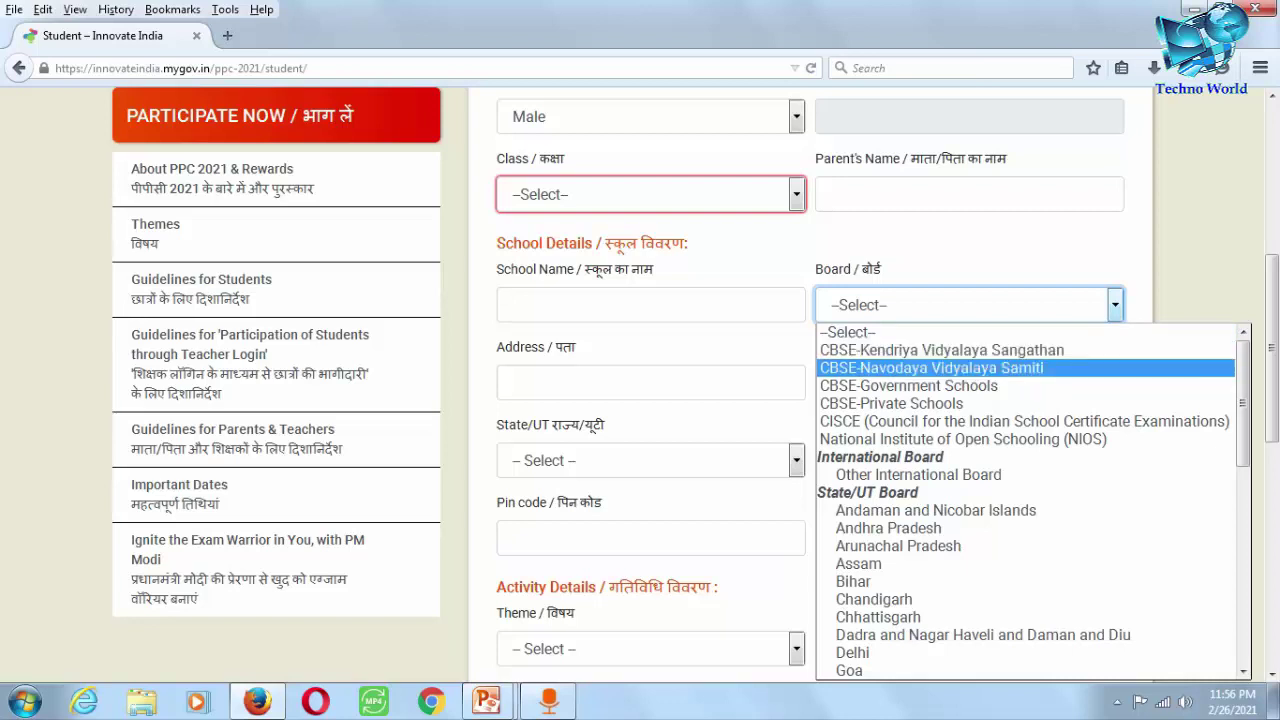
{"action": "key", "text": "Down"}
{"action": "key", "text": "Down"}
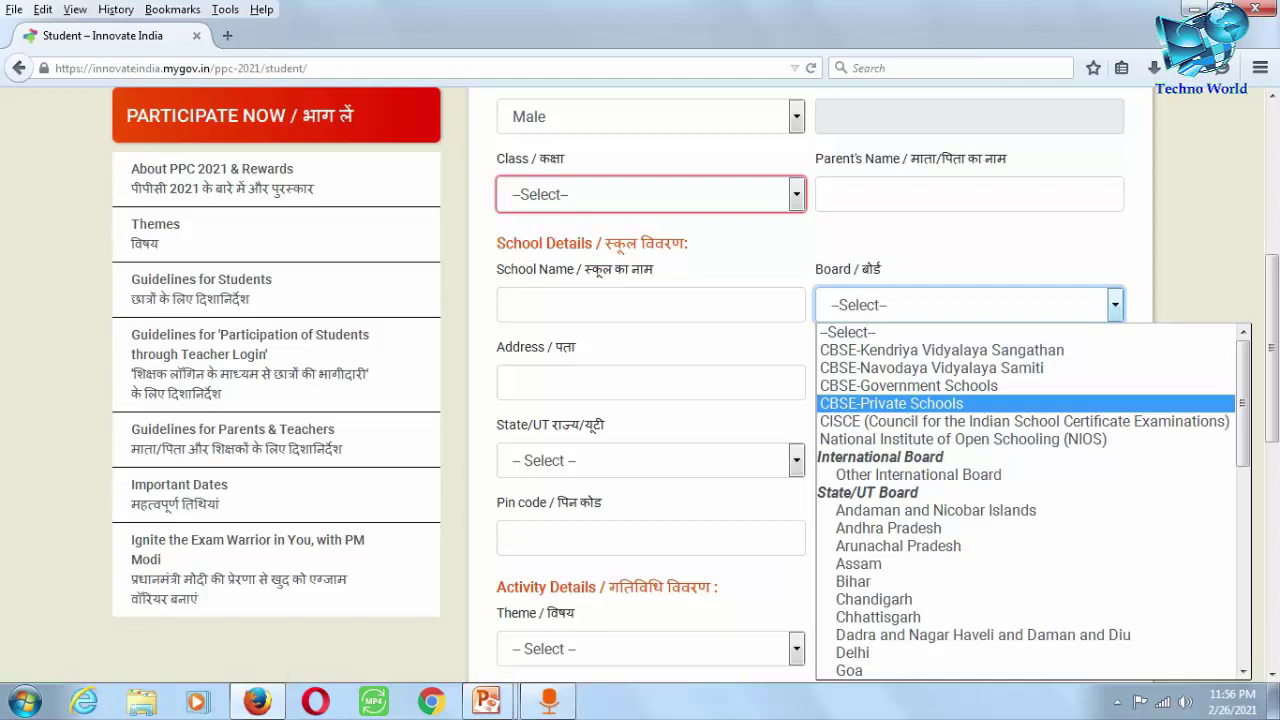
{"action": "key", "text": "Return"}
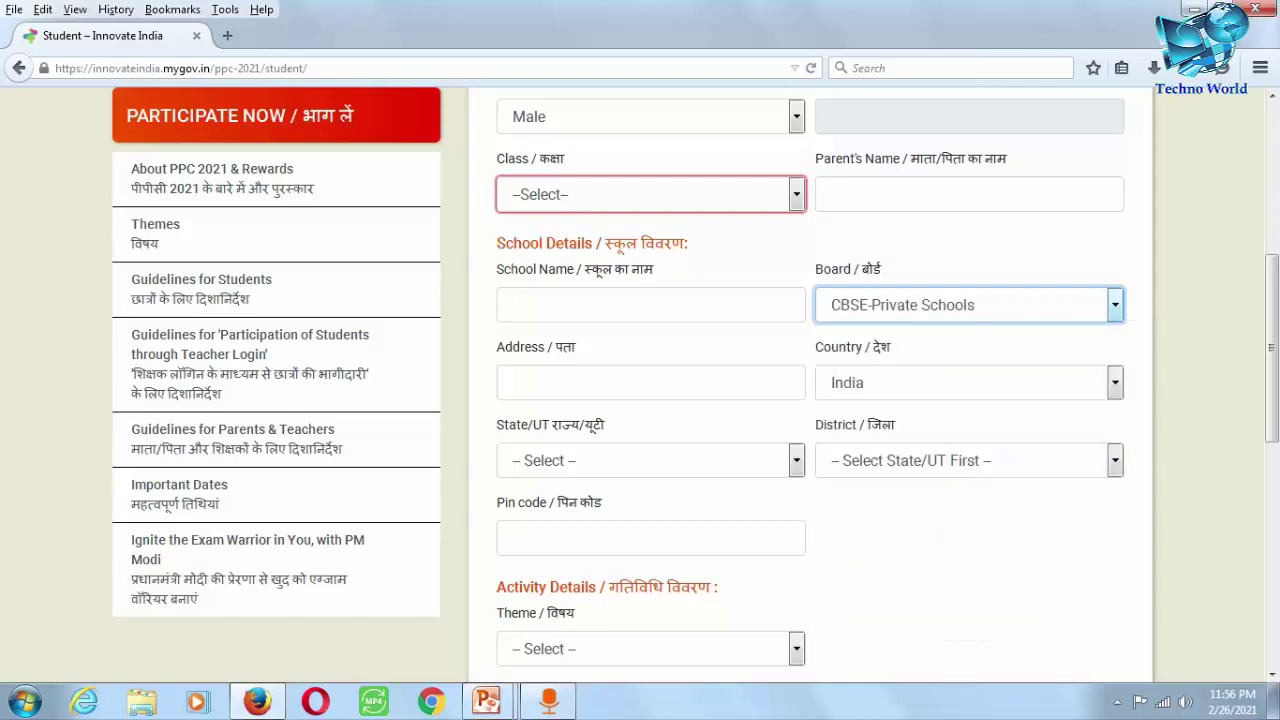
Step: Set the school's state to Jharkhand and its district to DHANBAD
{"action": "scroll", "coordinate": [810, 400], "scroll_direction": "down", "scroll_amount": 2}
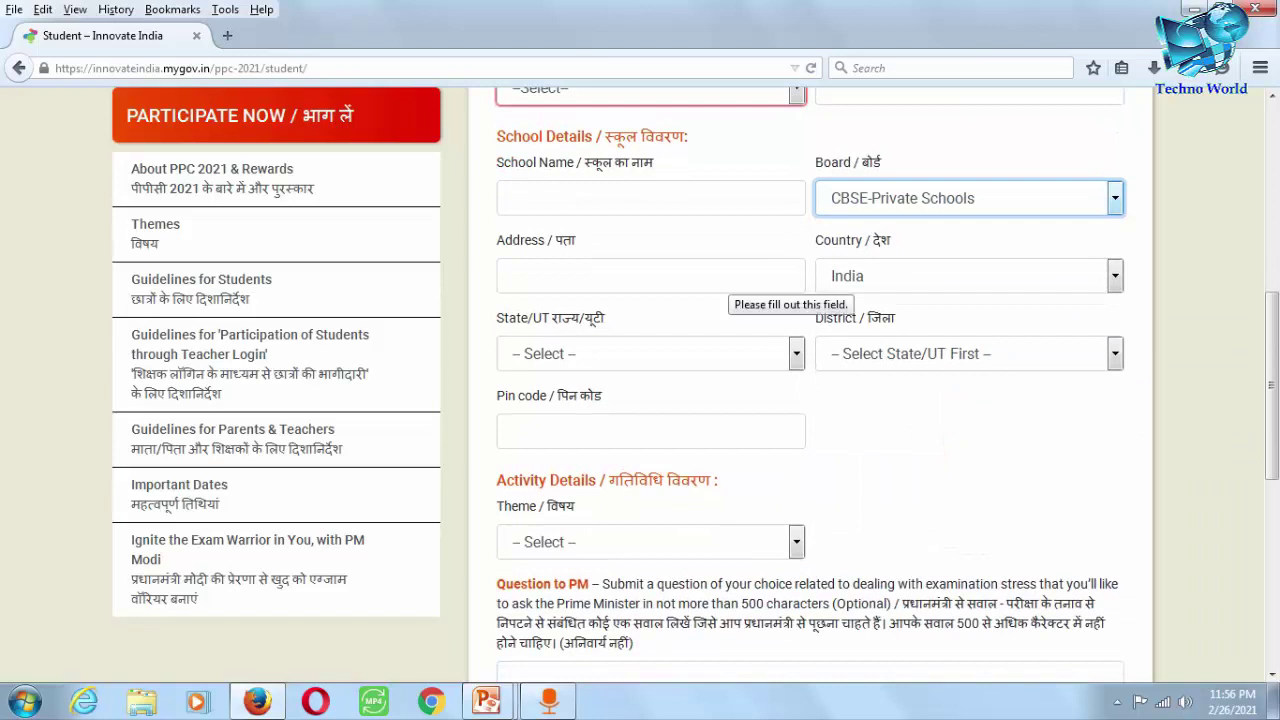
{"action": "left_click", "coordinate": [728, 278]}
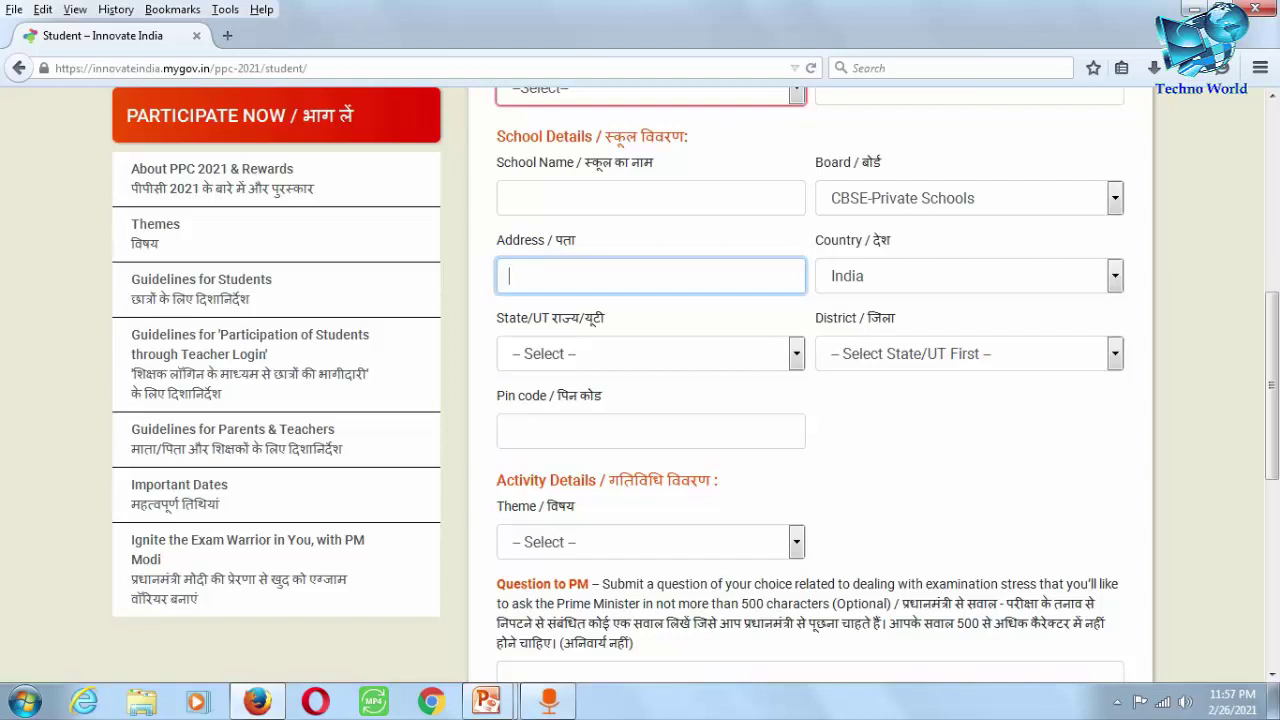
{"action": "scroll", "coordinate": [810, 375], "scroll_direction": "down", "scroll_amount": 2}
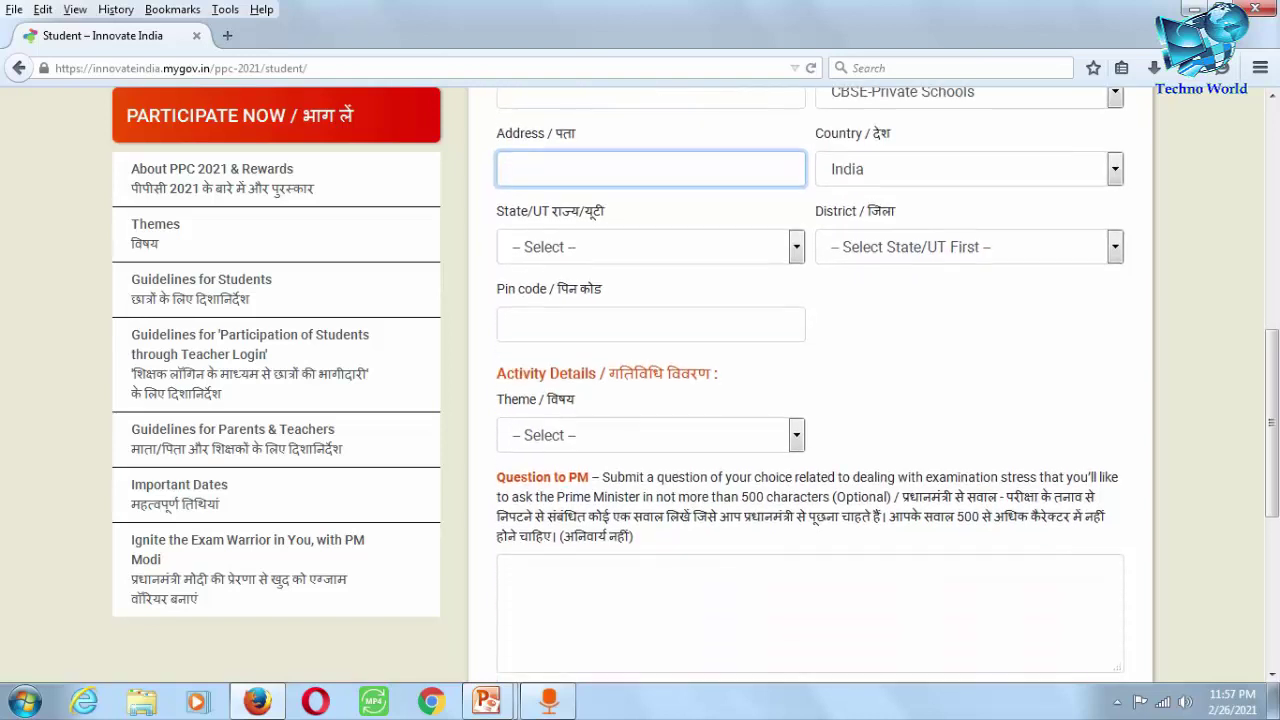
{"action": "left_click", "coordinate": [650, 247]}
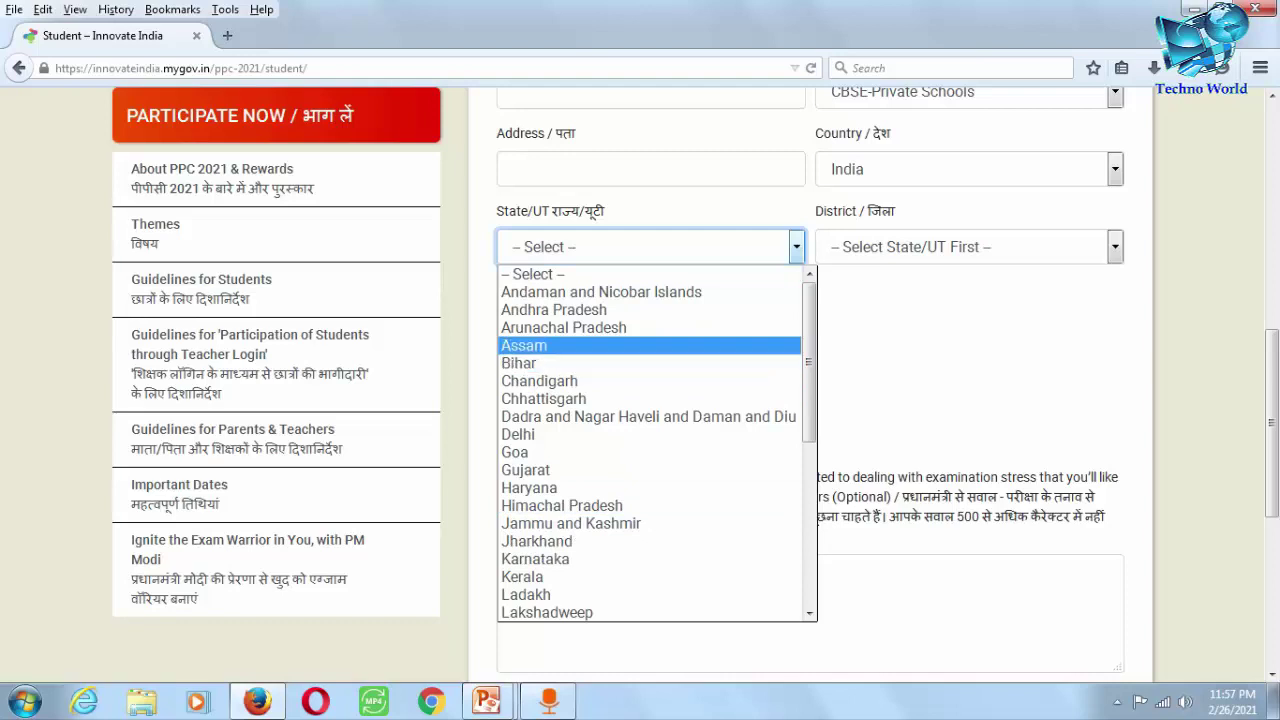
{"action": "left_click", "coordinate": [650, 345]}
{"action": "left_click", "coordinate": [968, 247]}
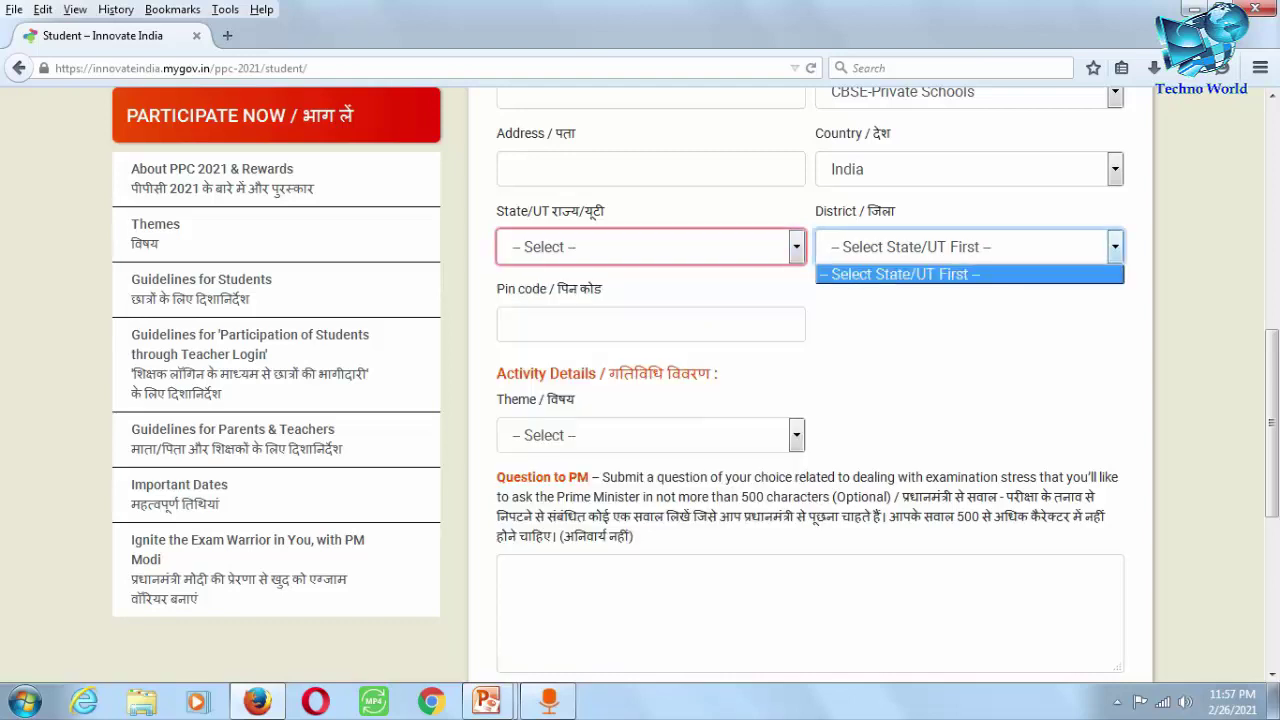
{"action": "left_click", "coordinate": [968, 247]}
{"action": "left_click", "coordinate": [650, 247]}
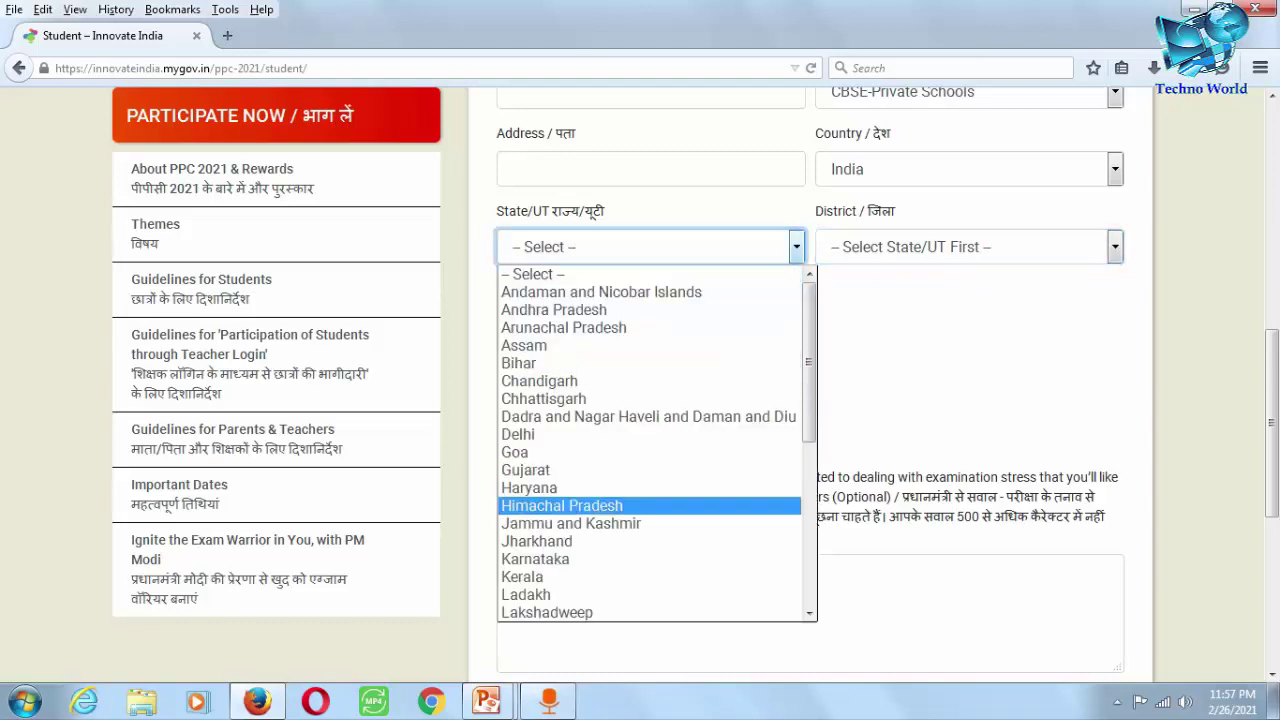
{"action": "left_click", "coordinate": [537, 541]}
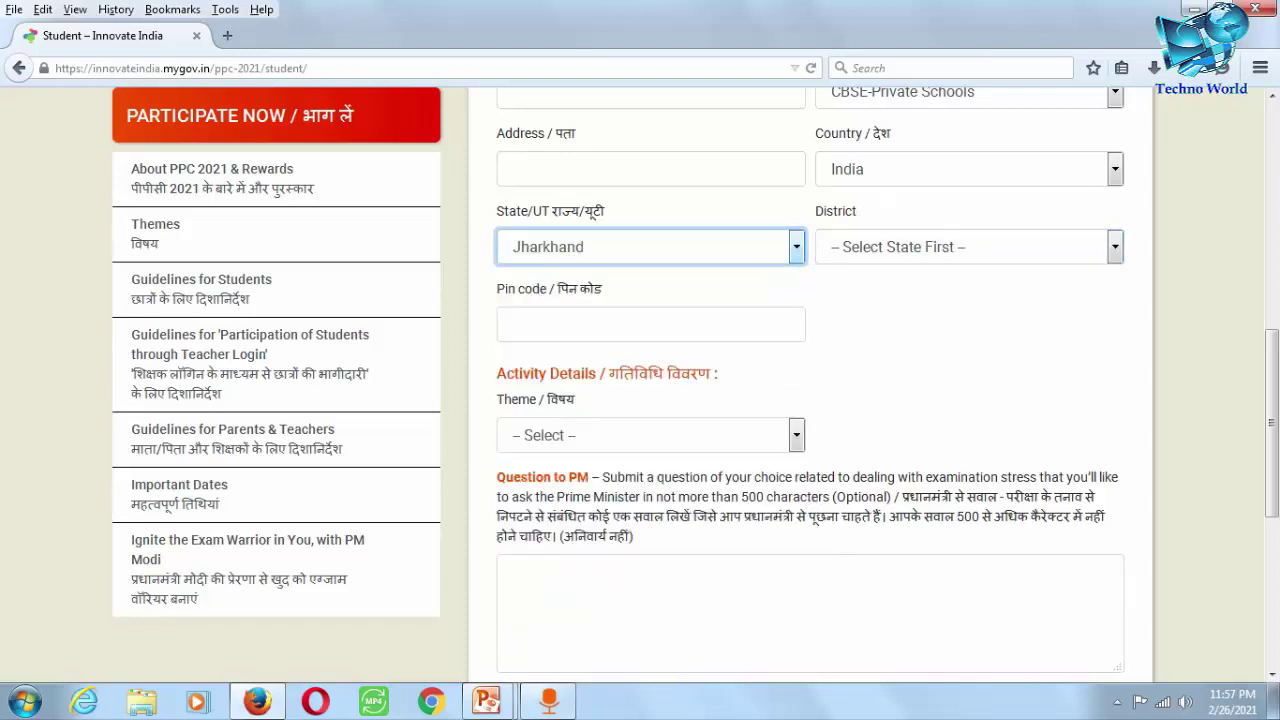
{"action": "left_click", "coordinate": [968, 247]}
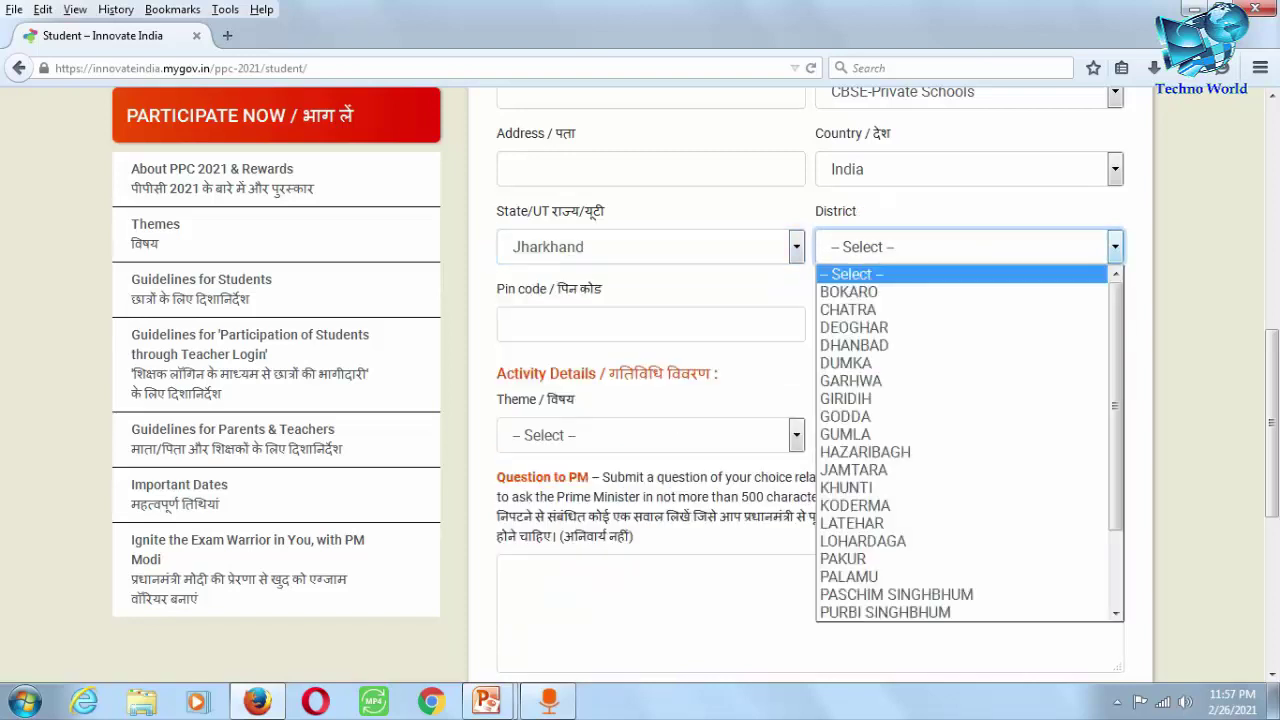
{"action": "left_click", "coordinate": [854, 345]}
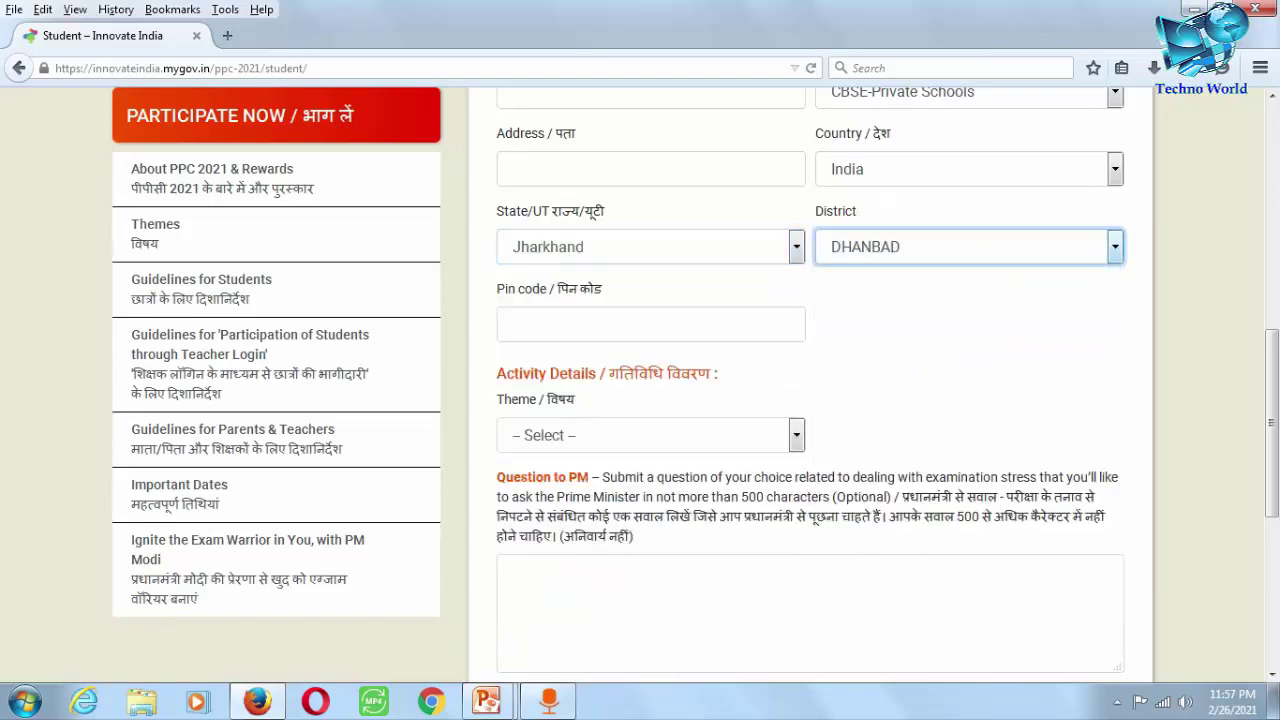
Step: Examine the five theme choices offered in the Activity Details section of the form
{"action": "scroll", "coordinate": [810, 390], "scroll_direction": "down", "scroll_amount": 2}
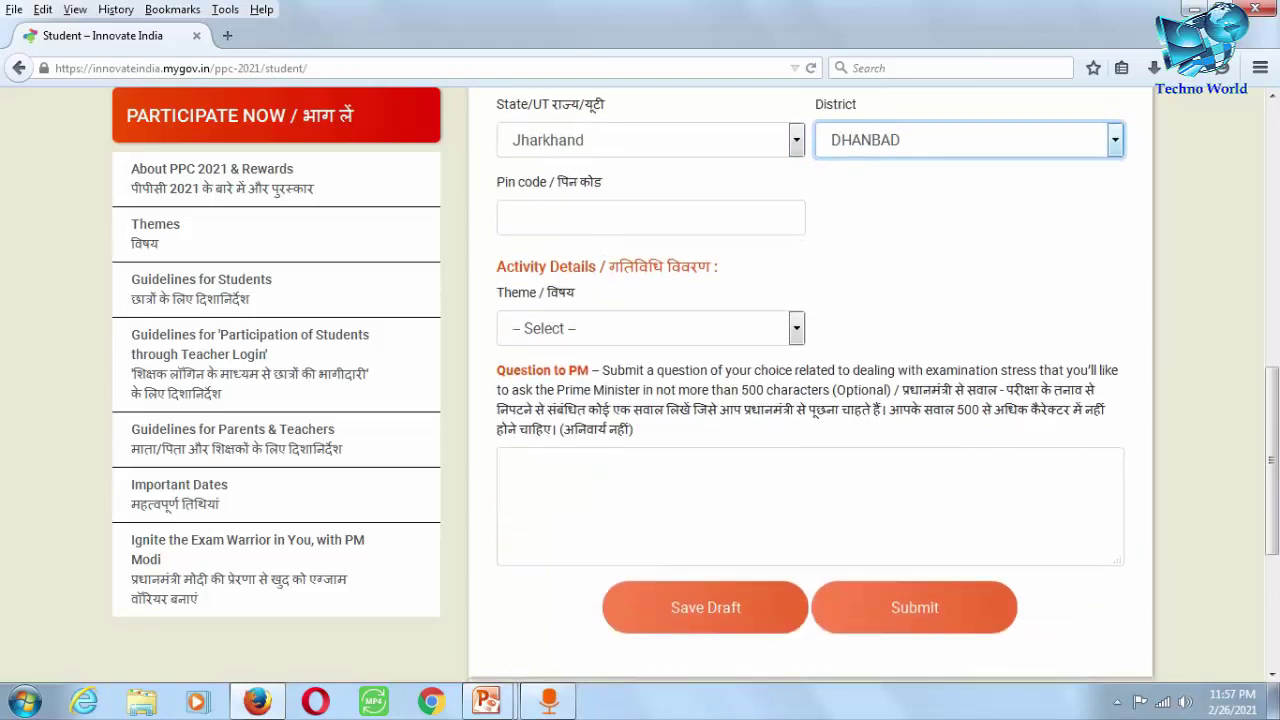
{"action": "scroll", "coordinate": [810, 390], "scroll_direction": "down", "scroll_amount": 2}
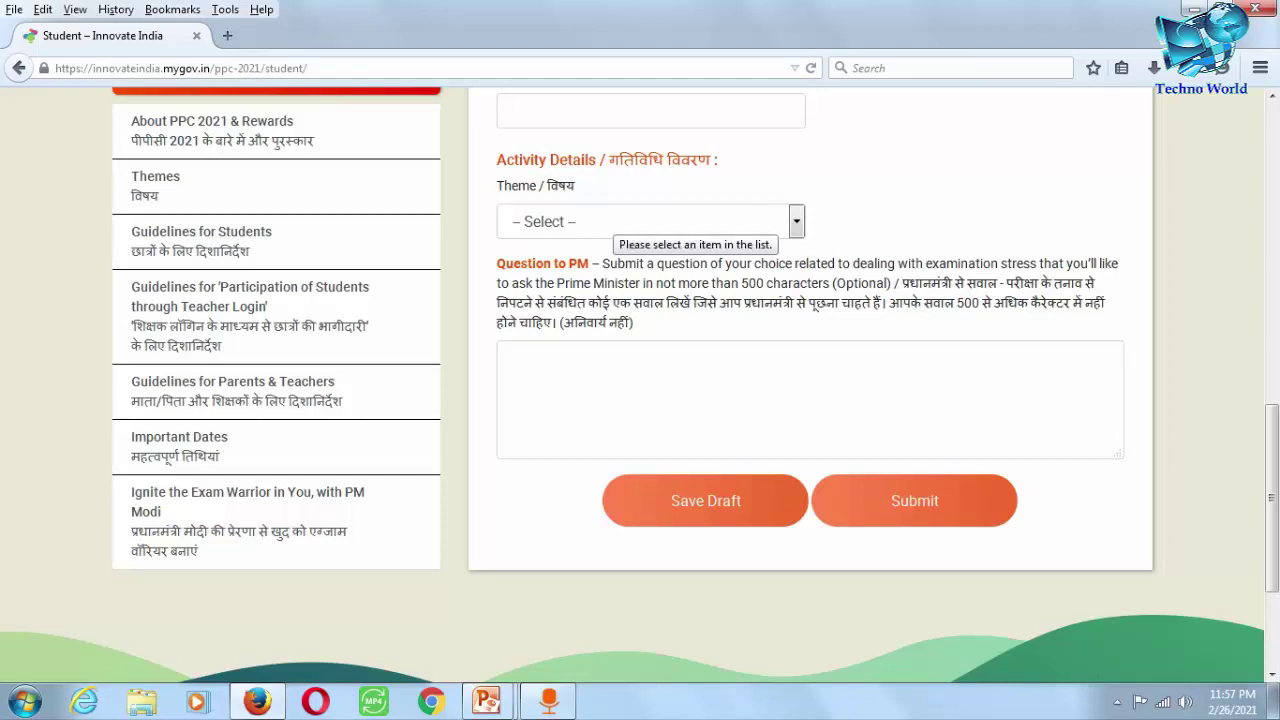
{"action": "left_click", "coordinate": [614, 220]}
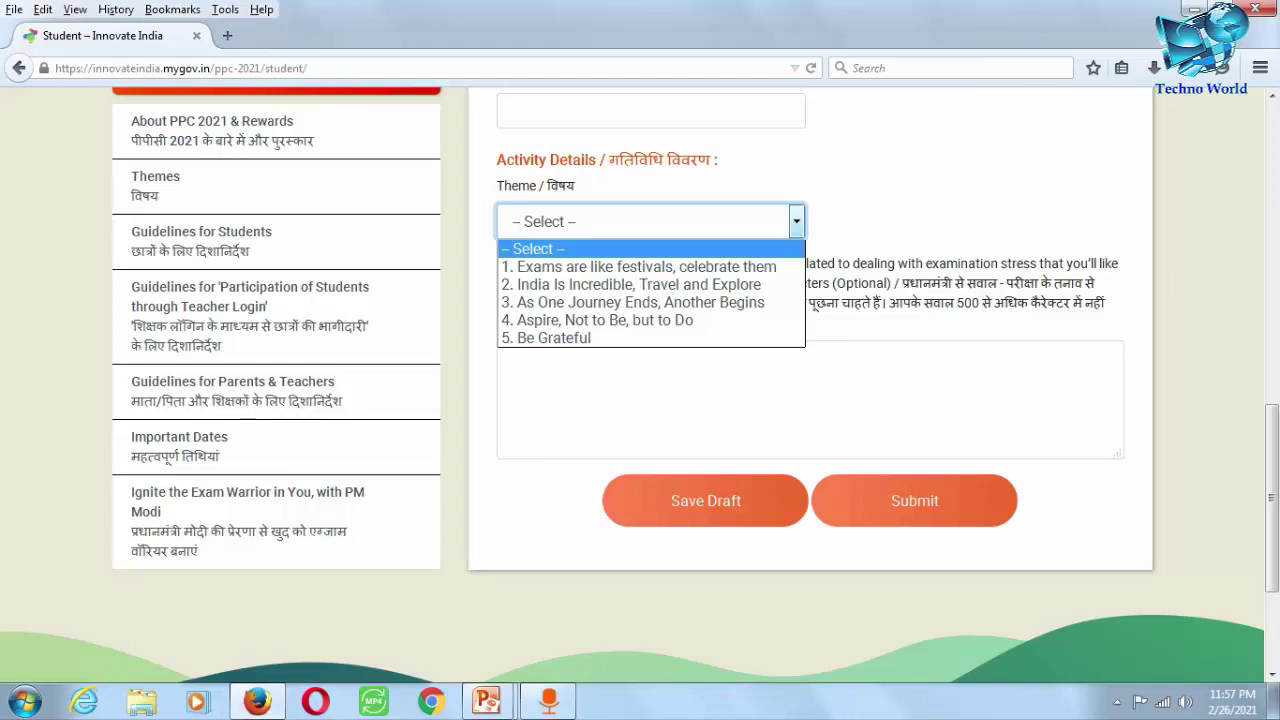
{"action": "key", "text": "Down"}
{"action": "key", "text": "Down"}
{"action": "key", "text": "Down"}
{"action": "key", "text": "Down"}
{"action": "key", "text": "Down"}
{"action": "key", "text": "Up"}
{"action": "key", "text": "Up"}
{"action": "key", "text": "Up"}
{"action": "key", "text": "Up"}
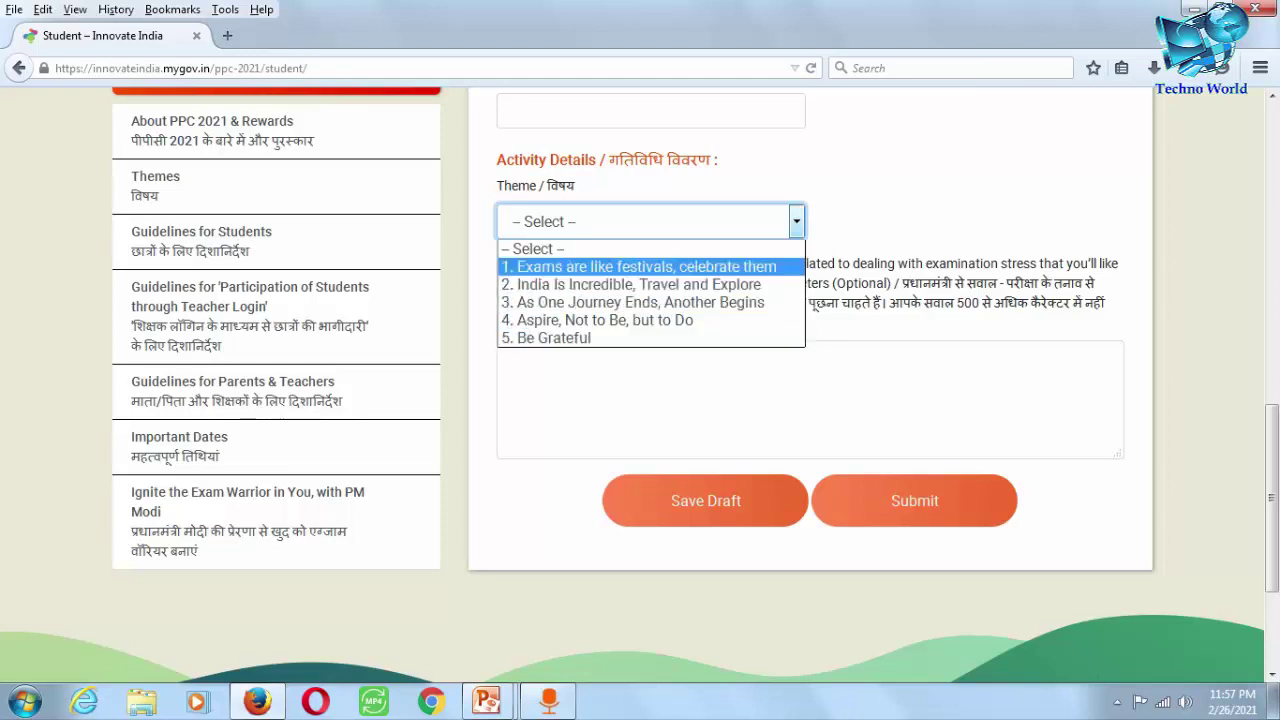
{"action": "key", "text": "Down"}
{"action": "key", "text": "Down"}
{"action": "key", "text": "Down"}
{"action": "key", "text": "Down"}
{"action": "key", "text": "Up"}
{"action": "key", "text": "Up"}
{"action": "key", "text": "Up"}
{"action": "key", "text": "Up"}
{"action": "key", "text": "Down"}
{"action": "key", "text": "Down"}
{"action": "key", "text": "Down"}
{"action": "key", "text": "Down"}
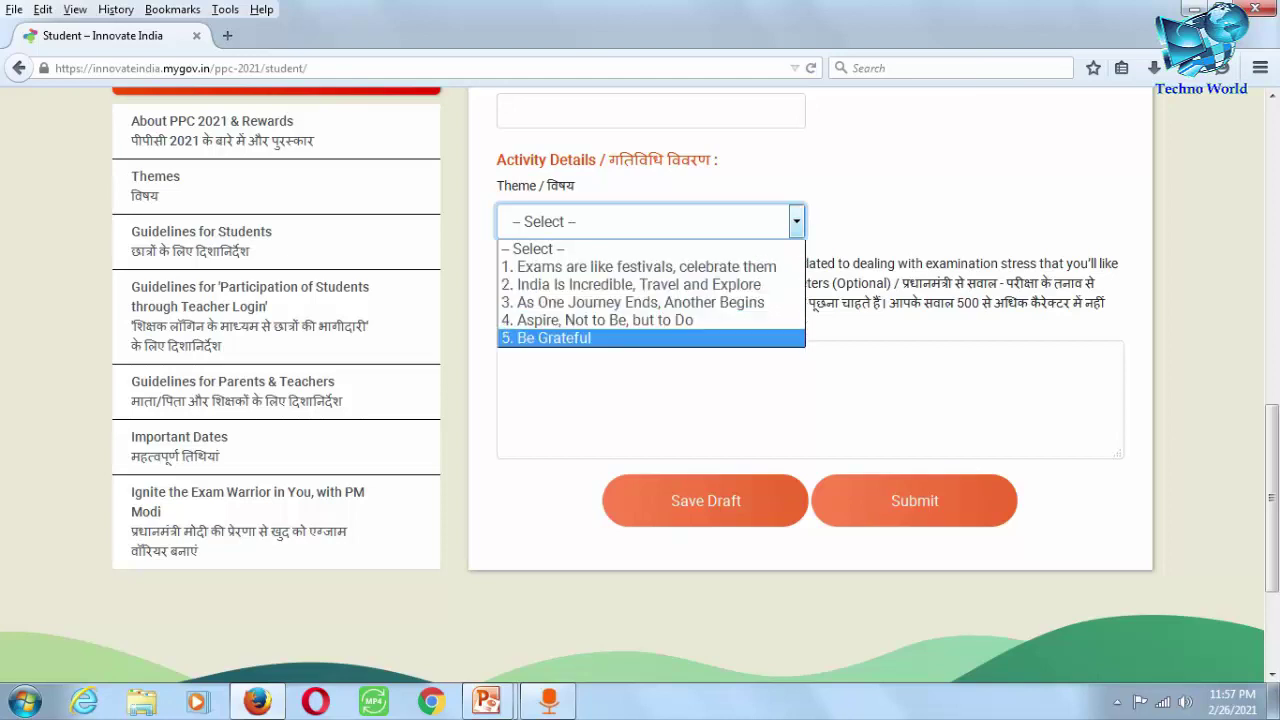
{"action": "key", "text": "Up"}
{"action": "key", "text": "Up"}
{"action": "key", "text": "Up"}
{"action": "key", "text": "Up"}
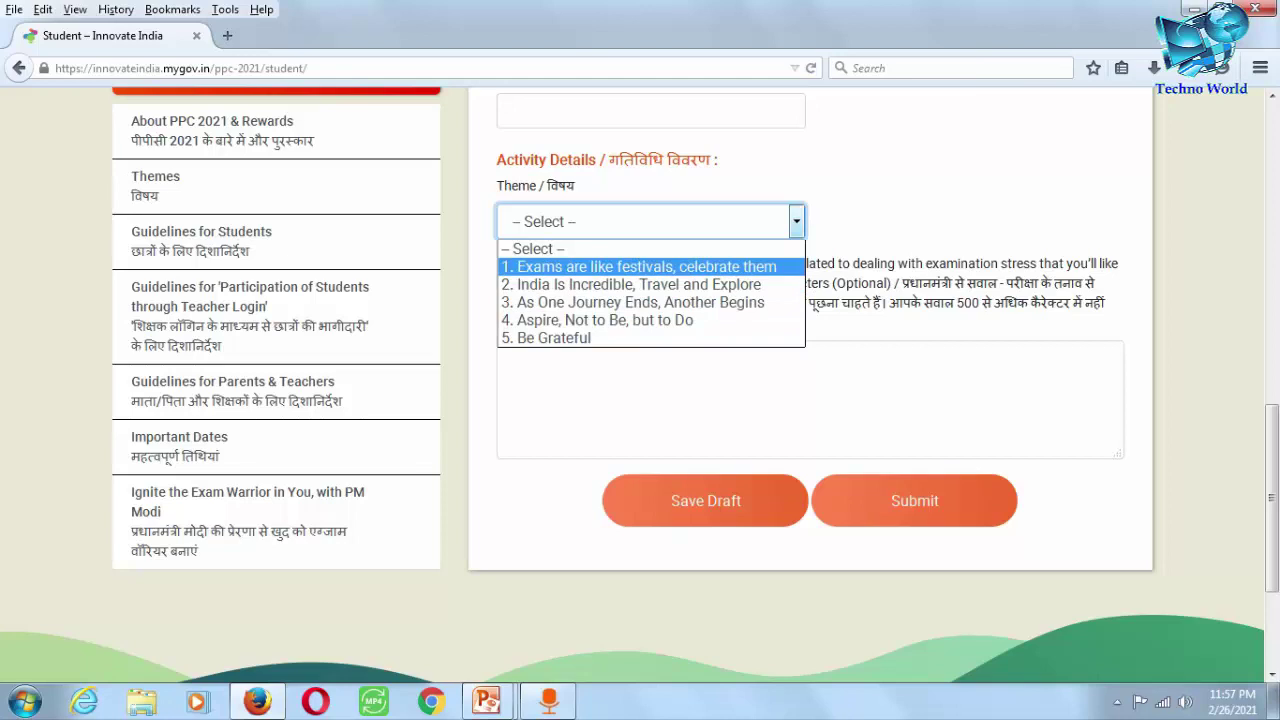
{"action": "key", "text": "Down"}
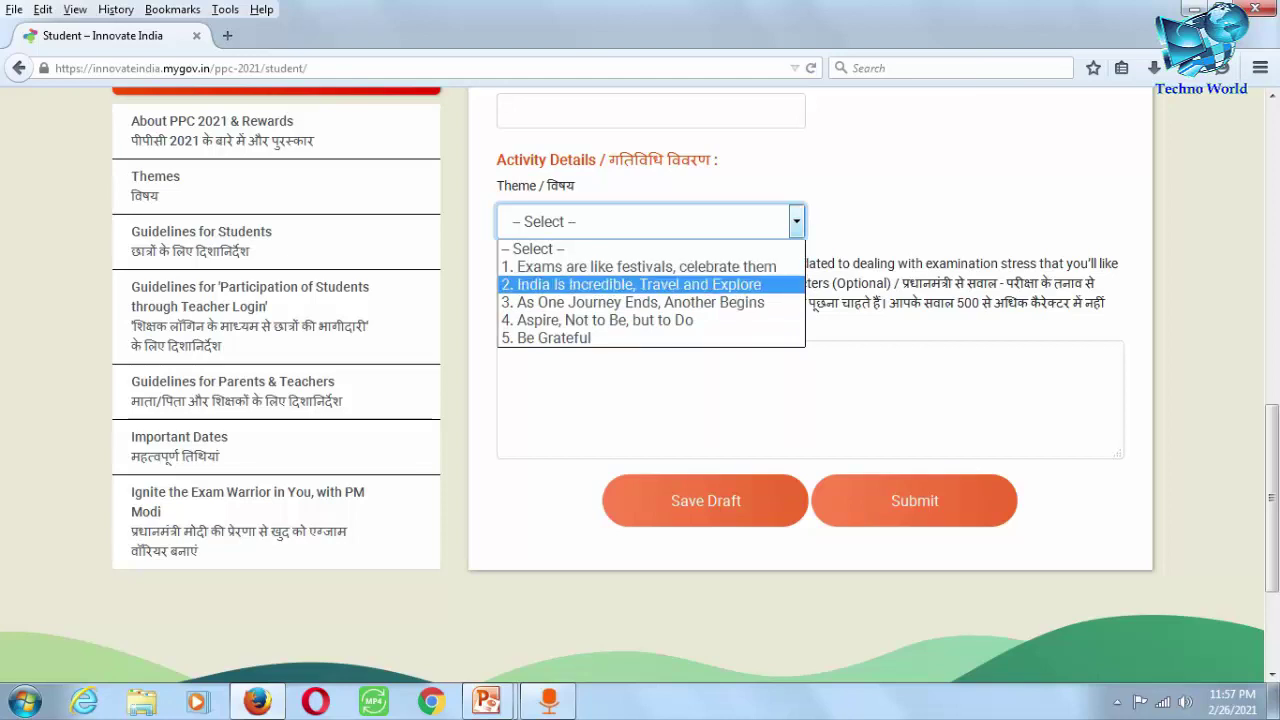
{"action": "key", "text": "Down"}
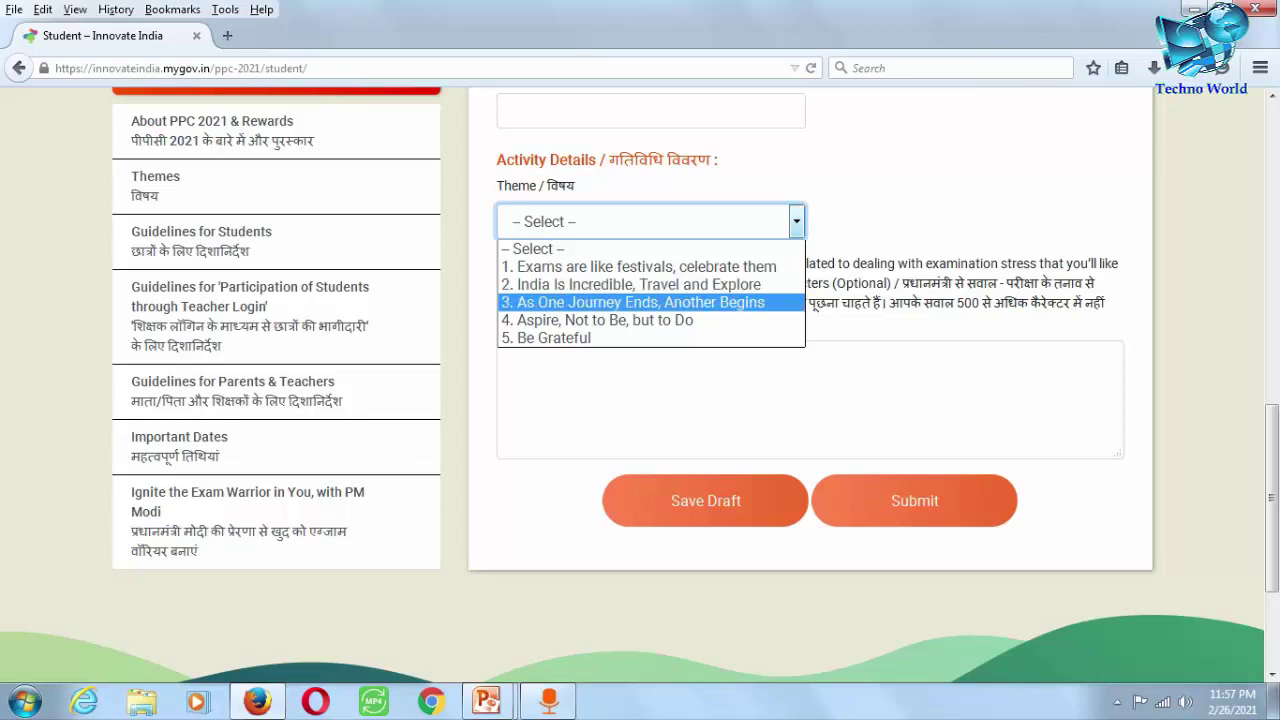
{"action": "key", "text": "Down"}
{"action": "key", "text": "Down"}
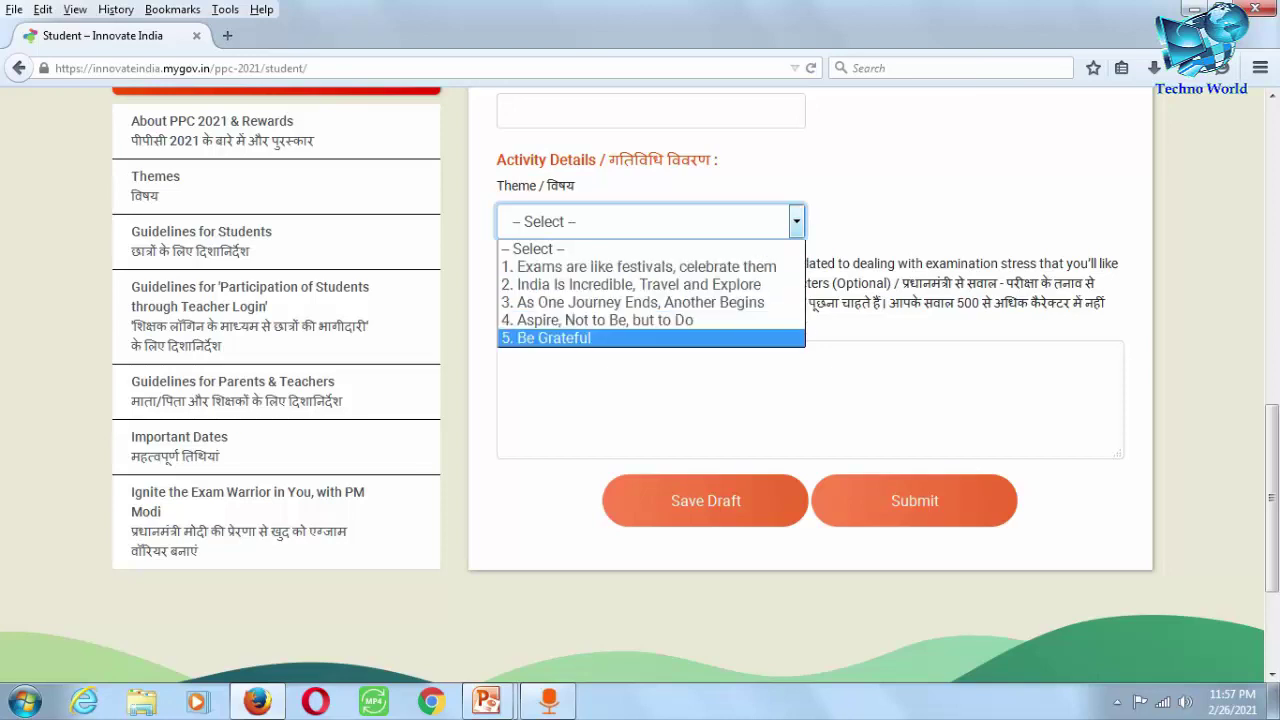
Step: Set the activity theme to "5. Be Grateful"
{"action": "key", "text": "Up"}
{"action": "key", "text": "Up"}
{"action": "key", "text": "Up"}
{"action": "key", "text": "Down"}
{"action": "key", "text": "Down"}
{"action": "key", "text": "Down"}
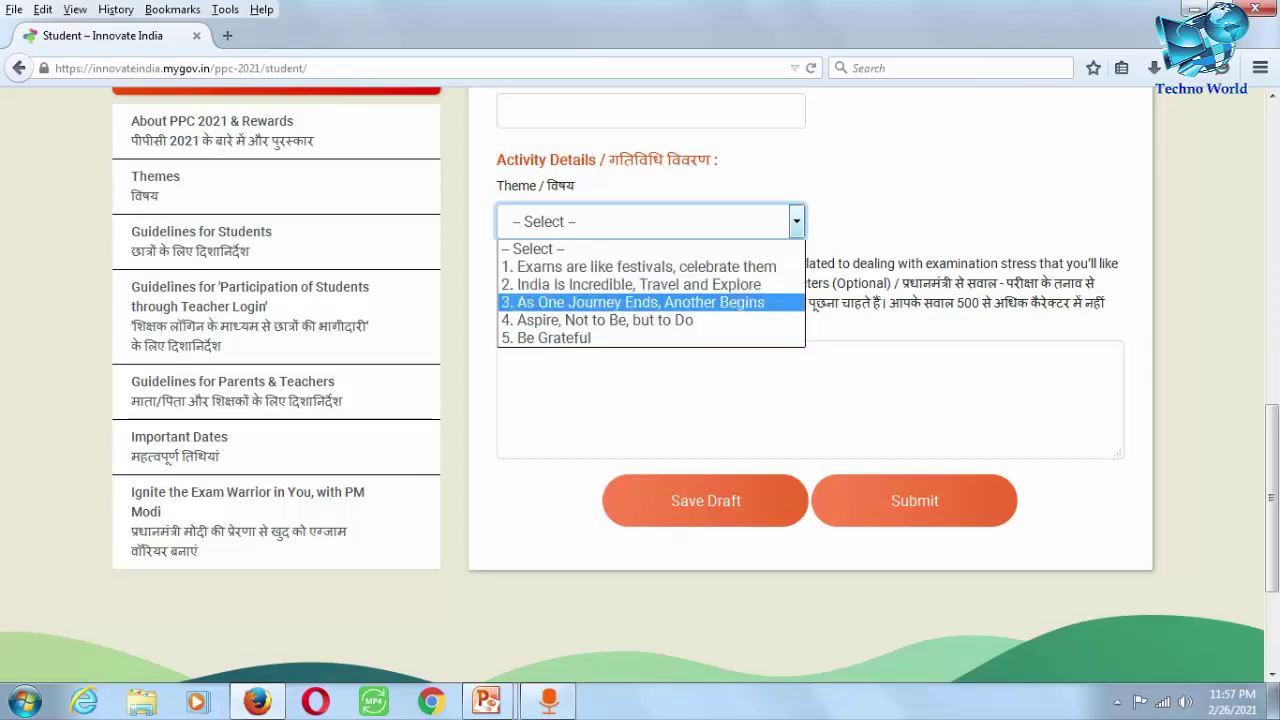
{"action": "key", "text": "Return"}
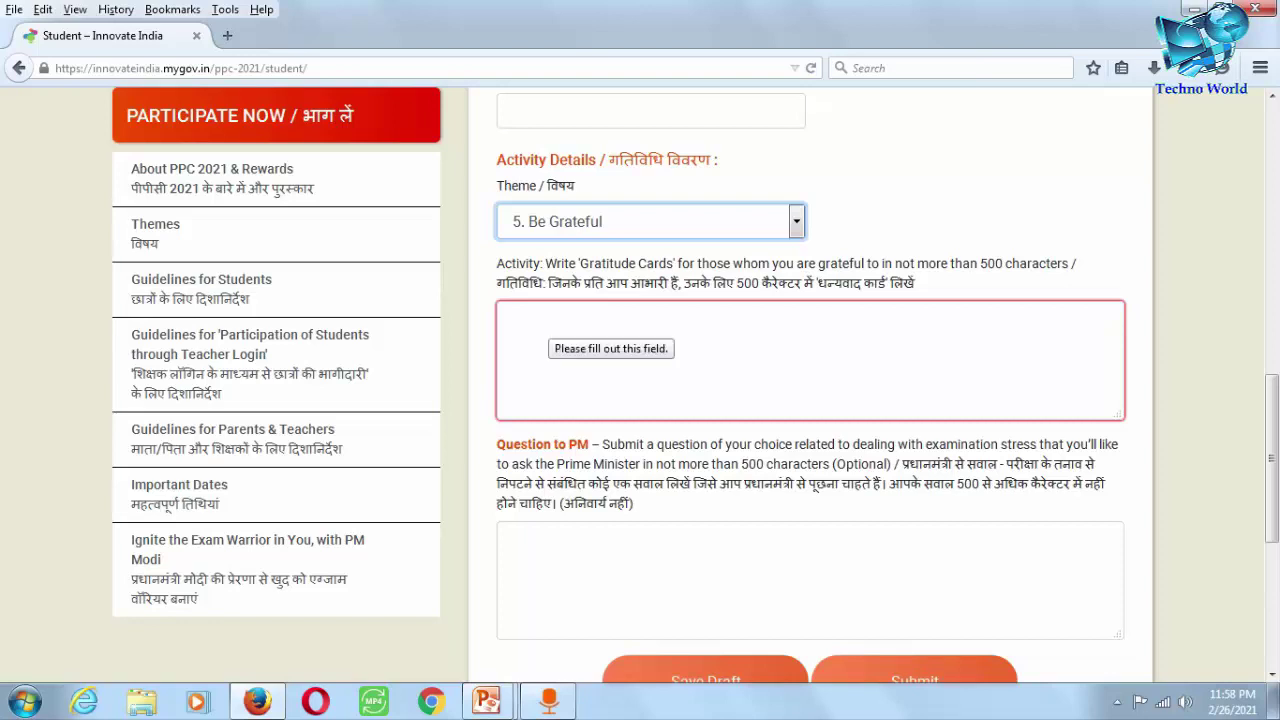
Step: Change the activity theme to "4. Aspire, Not to Be, but to Do" and view its write-up section
{"action": "left_click", "coordinate": [650, 221]}
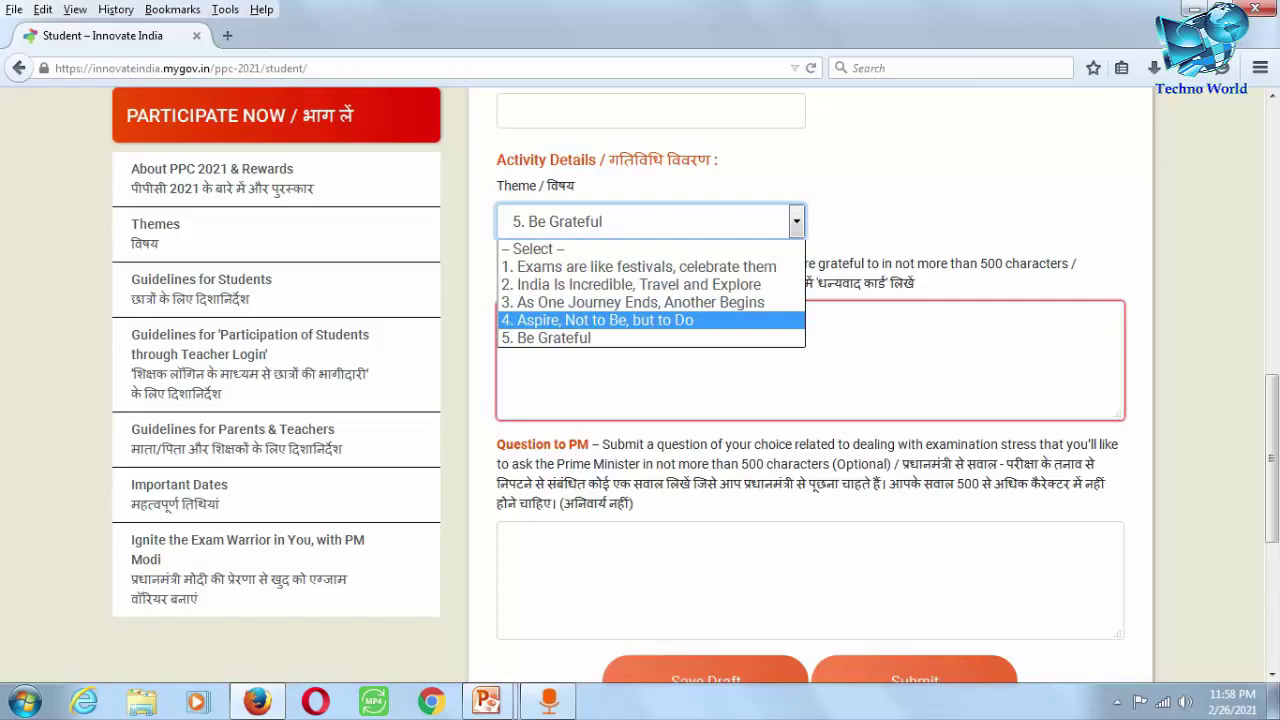
{"action": "key", "text": "Return"}
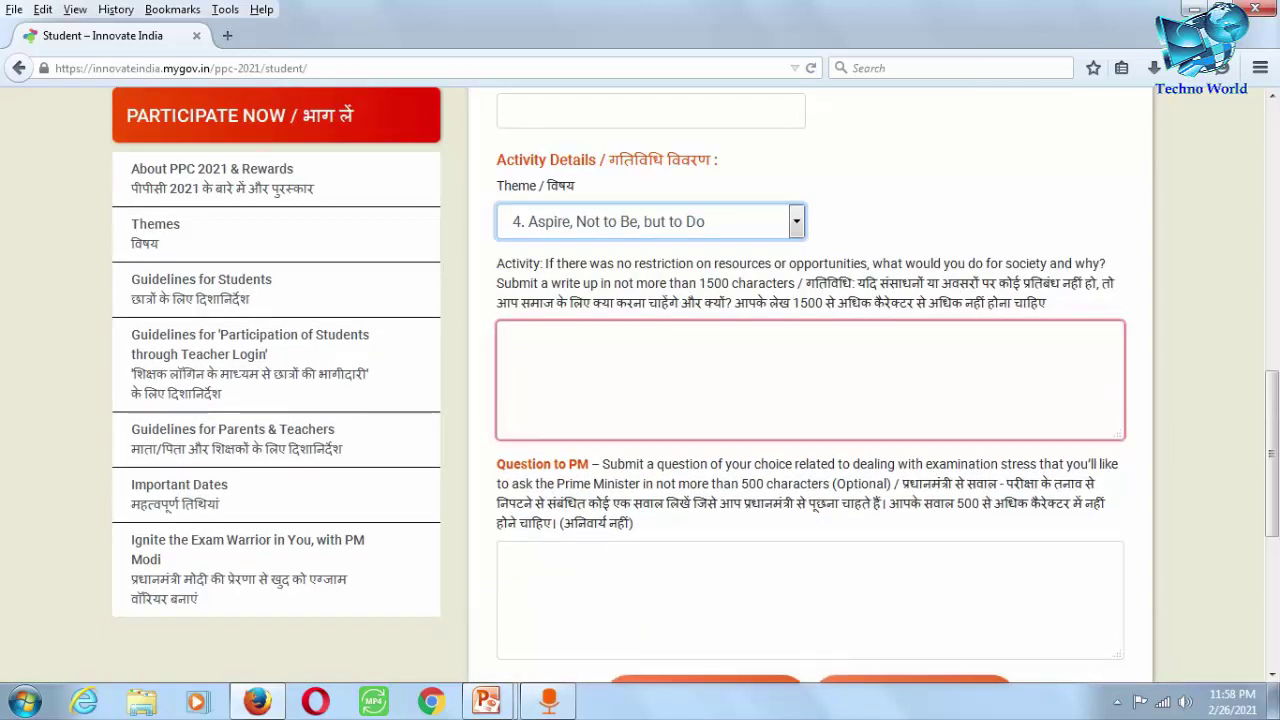
{"action": "scroll", "coordinate": [810, 380], "scroll_direction": "down", "scroll_amount": 2}
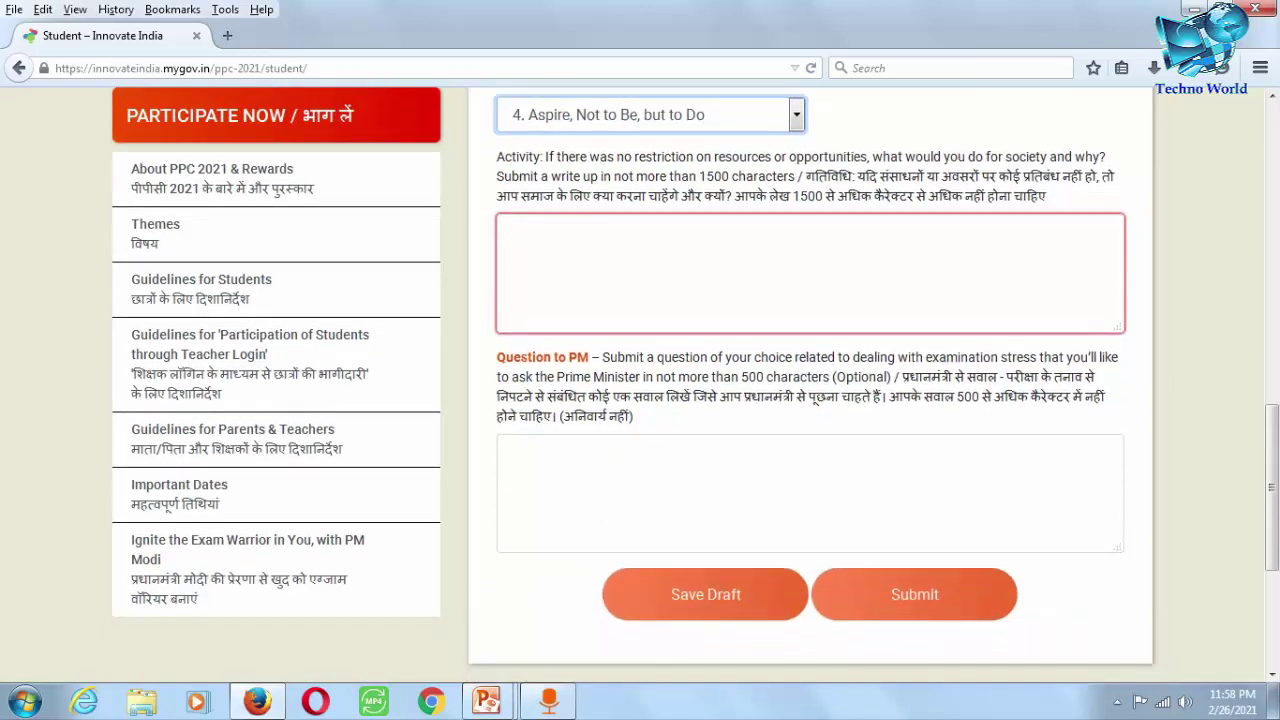
{"action": "scroll", "coordinate": [810, 380], "scroll_direction": "up", "scroll_amount": 2}
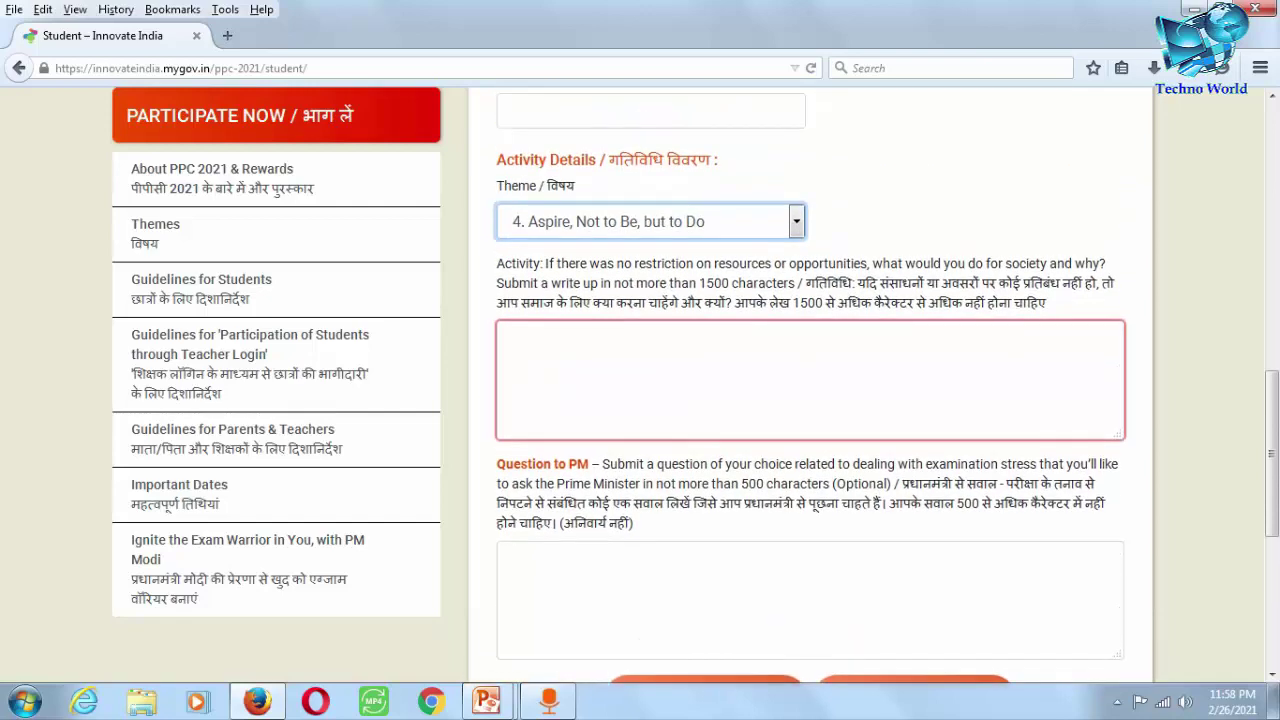
Step: Change the activity theme to "1. Exams are like festivals, celebrate them"
{"action": "left_click", "coordinate": [650, 221]}
{"action": "key", "text": "Home"}
{"action": "key", "text": "Down"}
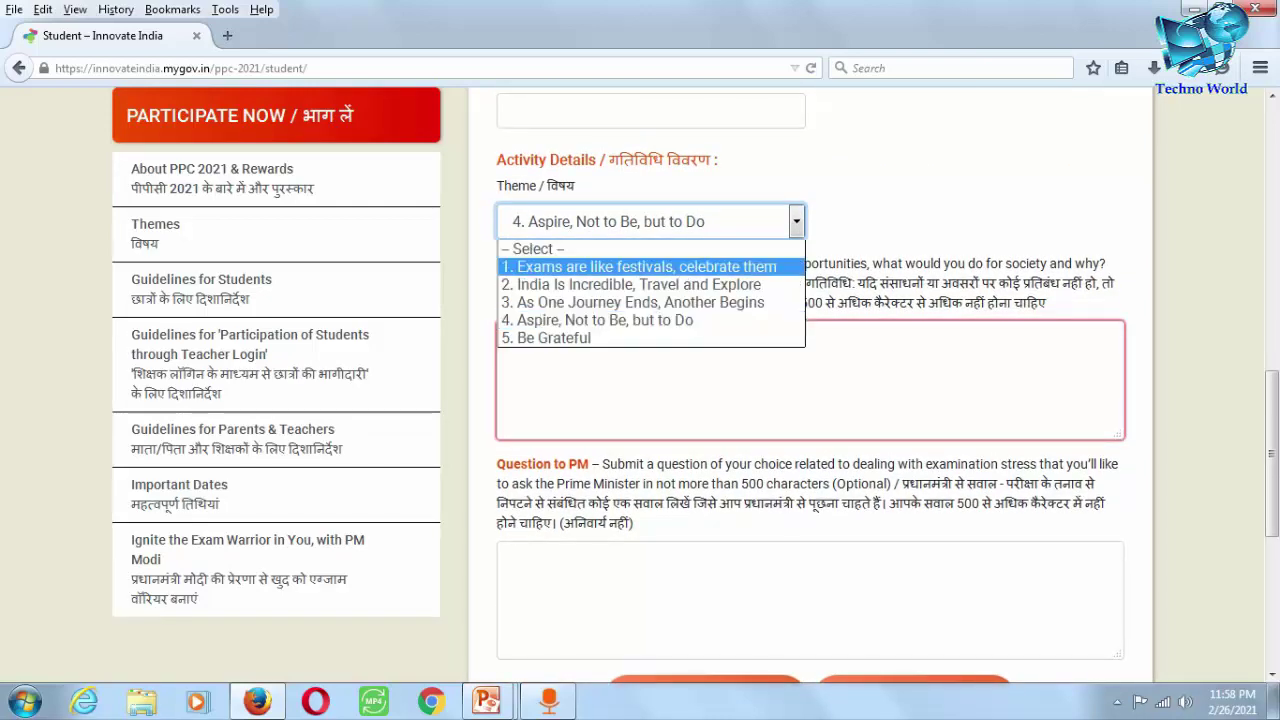
{"action": "key", "text": "Return"}
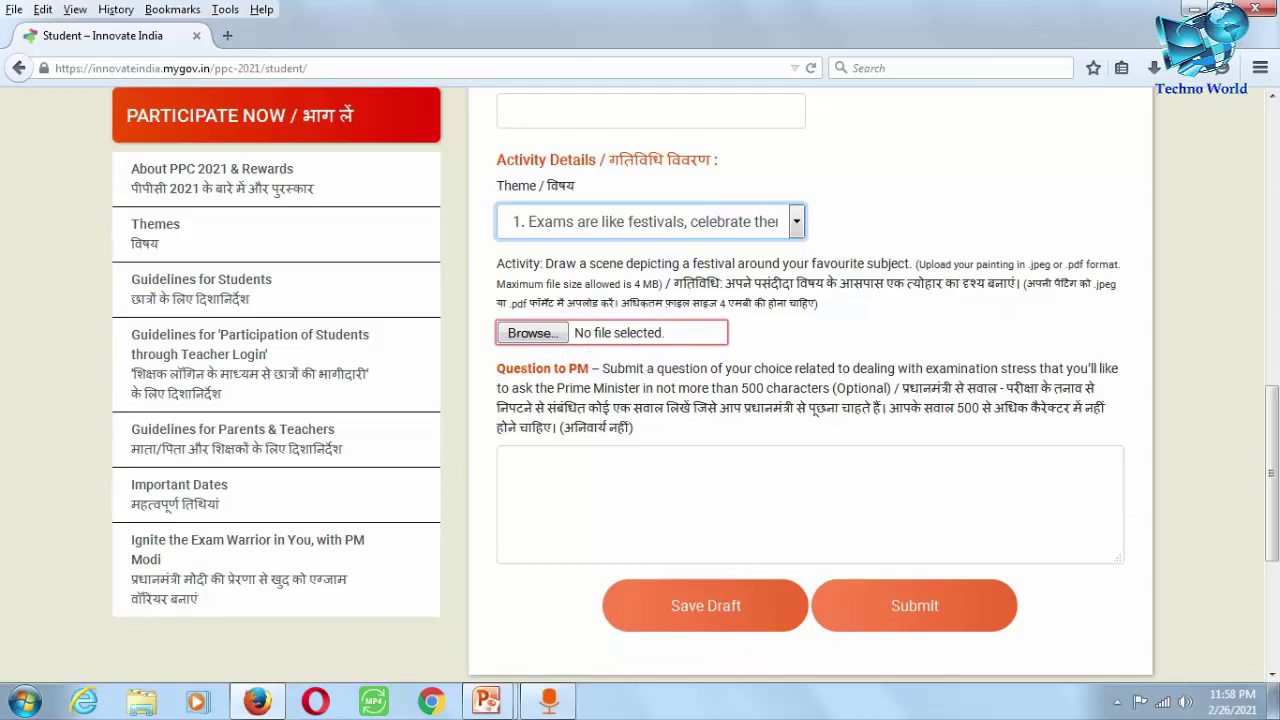
Step: Change the activity theme to "2. India Is Incredible, Travel and Explore" and review its answer boxes and the Question to PM section
{"action": "left_click", "coordinate": [645, 221]}
{"action": "left_click", "coordinate": [639, 284]}
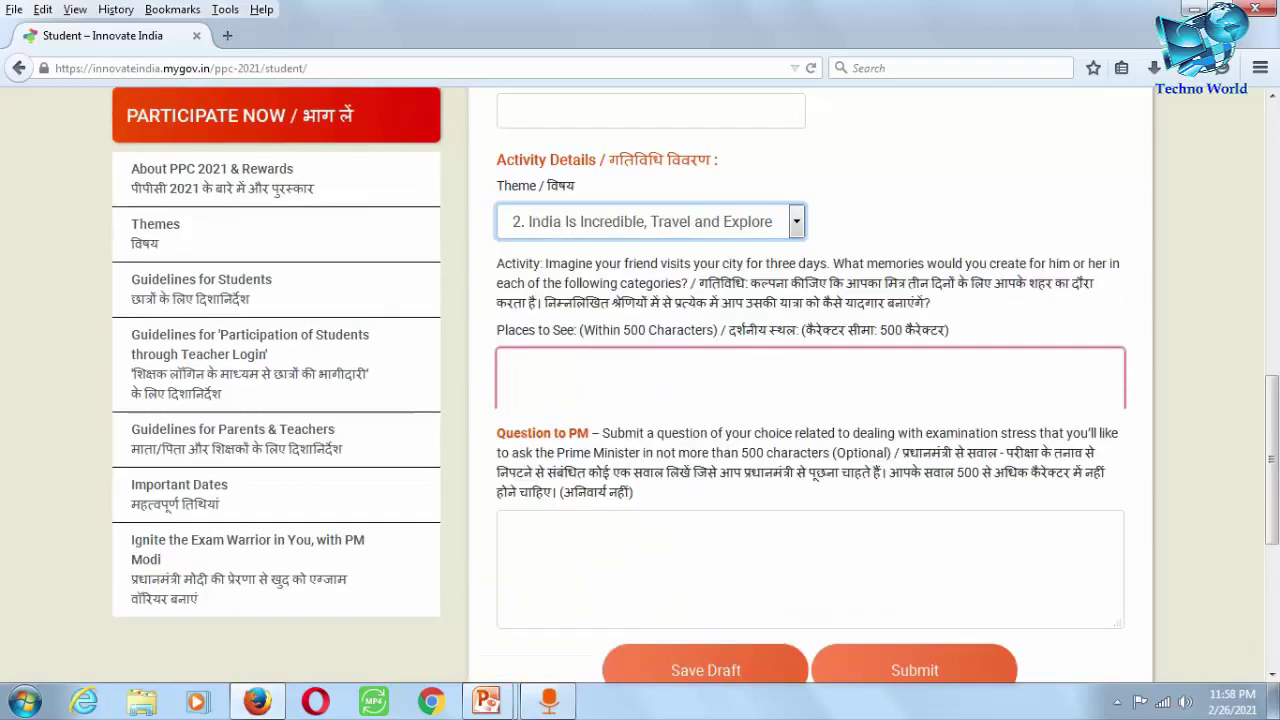
{"action": "scroll", "coordinate": [810, 400], "scroll_direction": "down", "scroll_amount": 5}
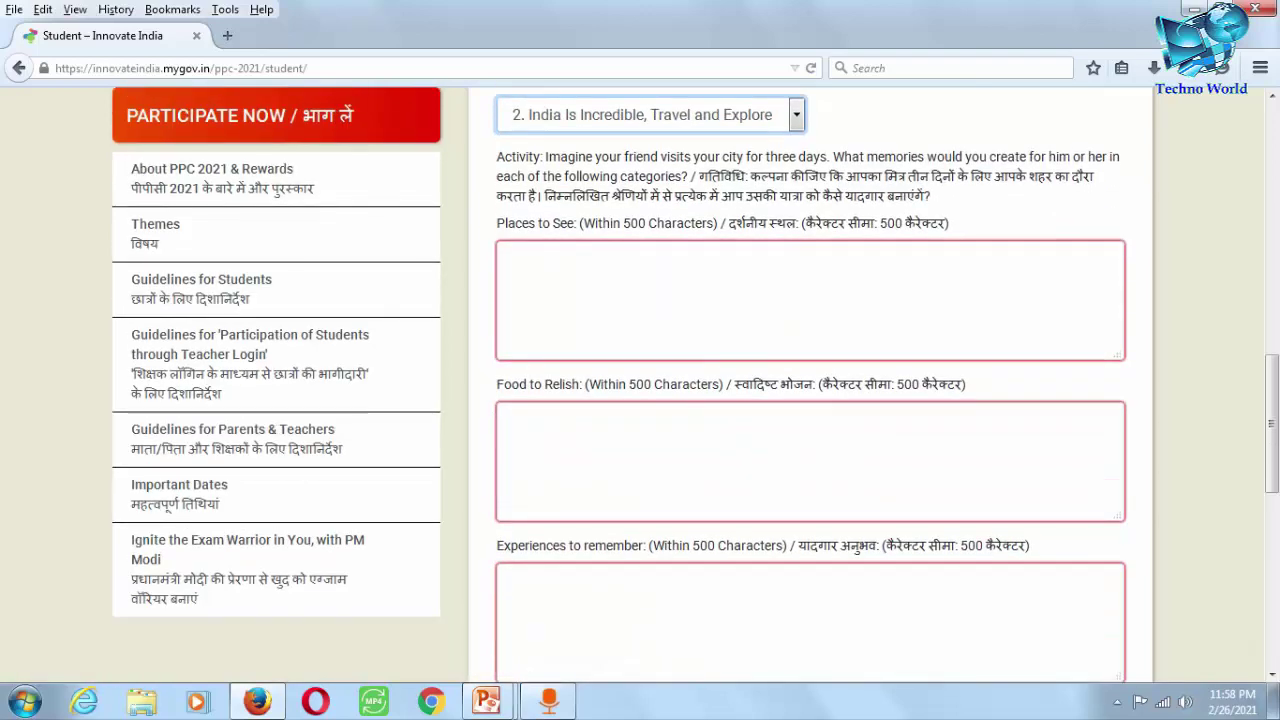
{"action": "scroll", "coordinate": [810, 400], "scroll_direction": "up", "scroll_amount": 2}
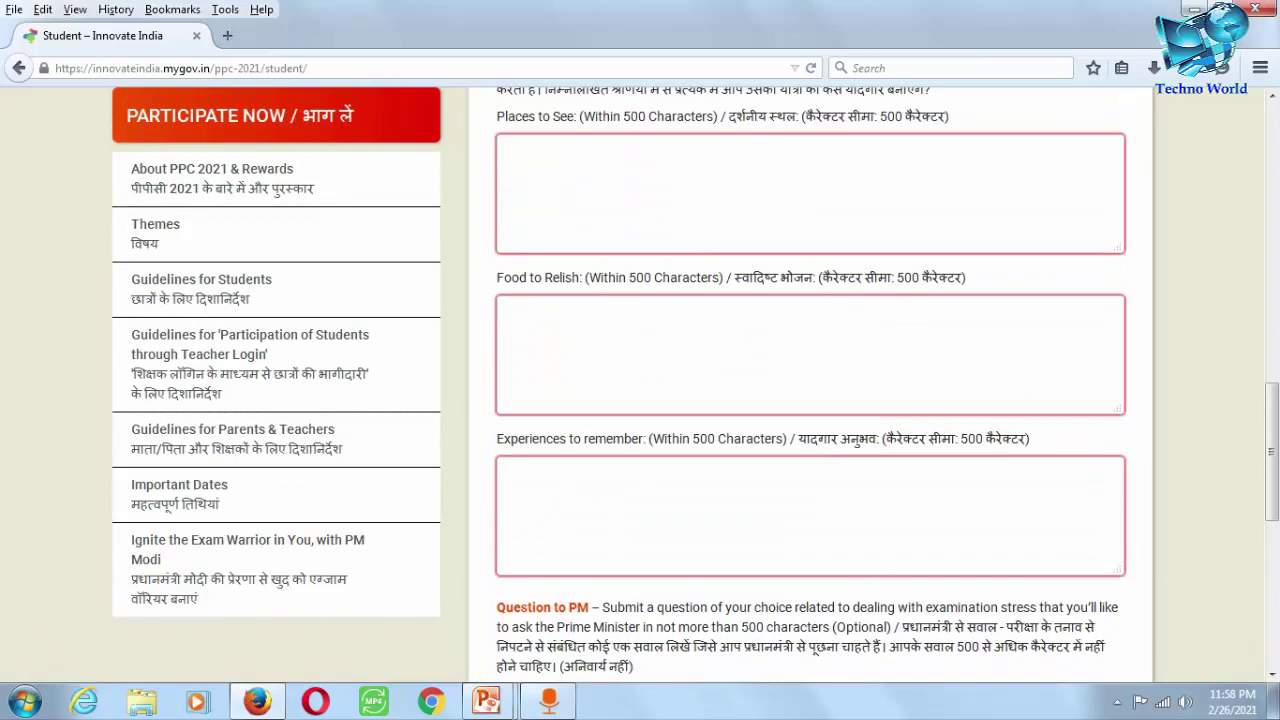
{"action": "scroll", "coordinate": [810, 400], "scroll_direction": "up", "scroll_amount": 1}
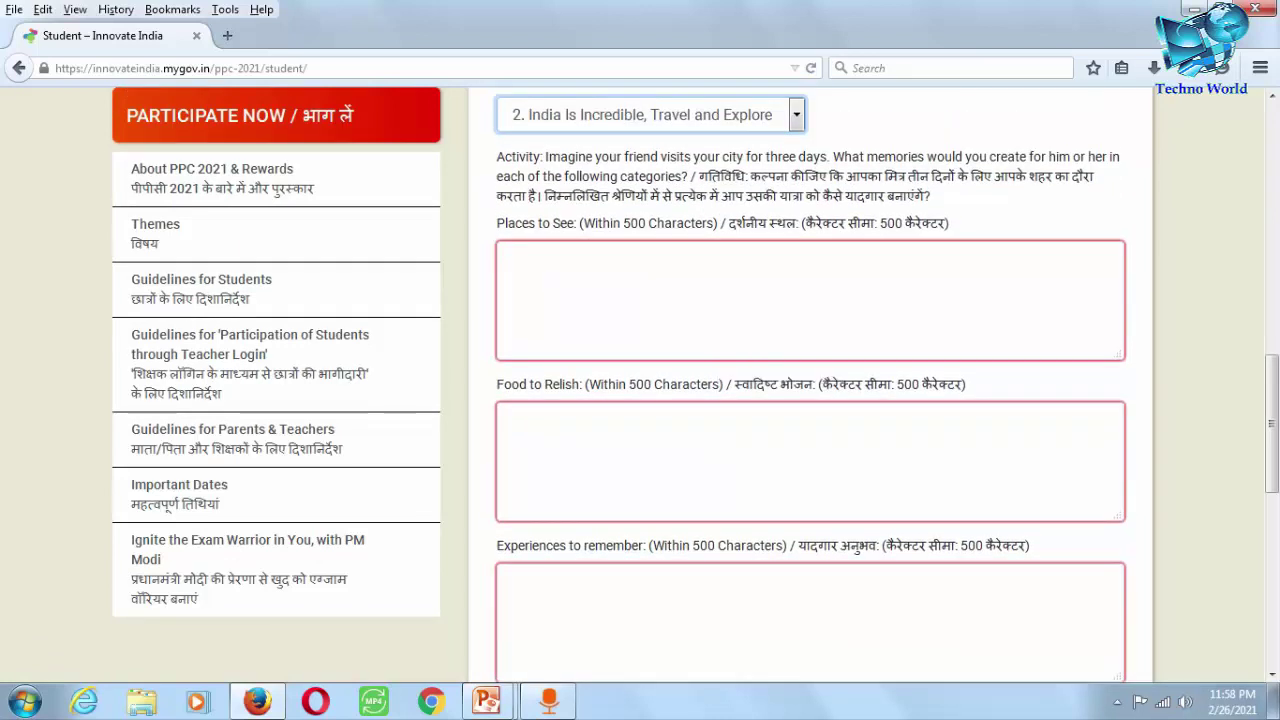
{"action": "scroll", "coordinate": [810, 400], "scroll_direction": "down", "scroll_amount": 1}
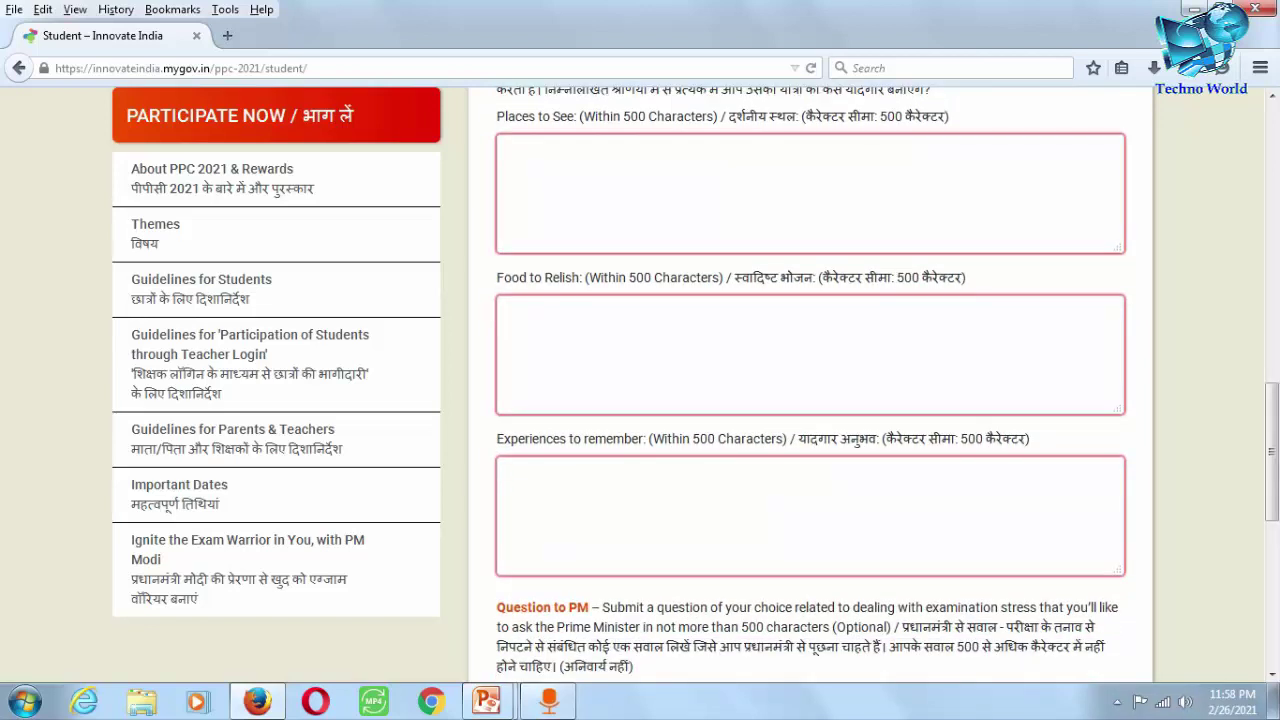
{"action": "scroll", "coordinate": [810, 400], "scroll_direction": "down", "scroll_amount": 2}
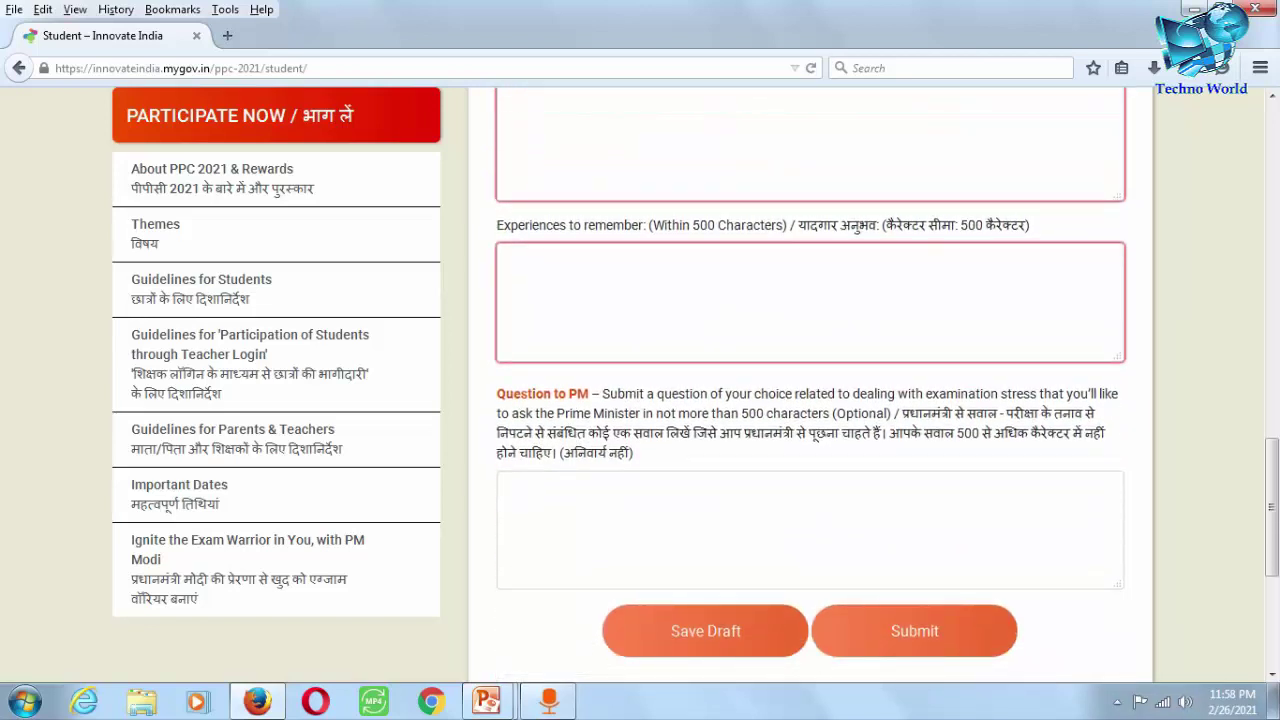
{"action": "scroll", "coordinate": [810, 400], "scroll_direction": "down", "scroll_amount": 1}
{"action": "scroll", "coordinate": [810, 400], "scroll_direction": "down", "scroll_amount": 1}
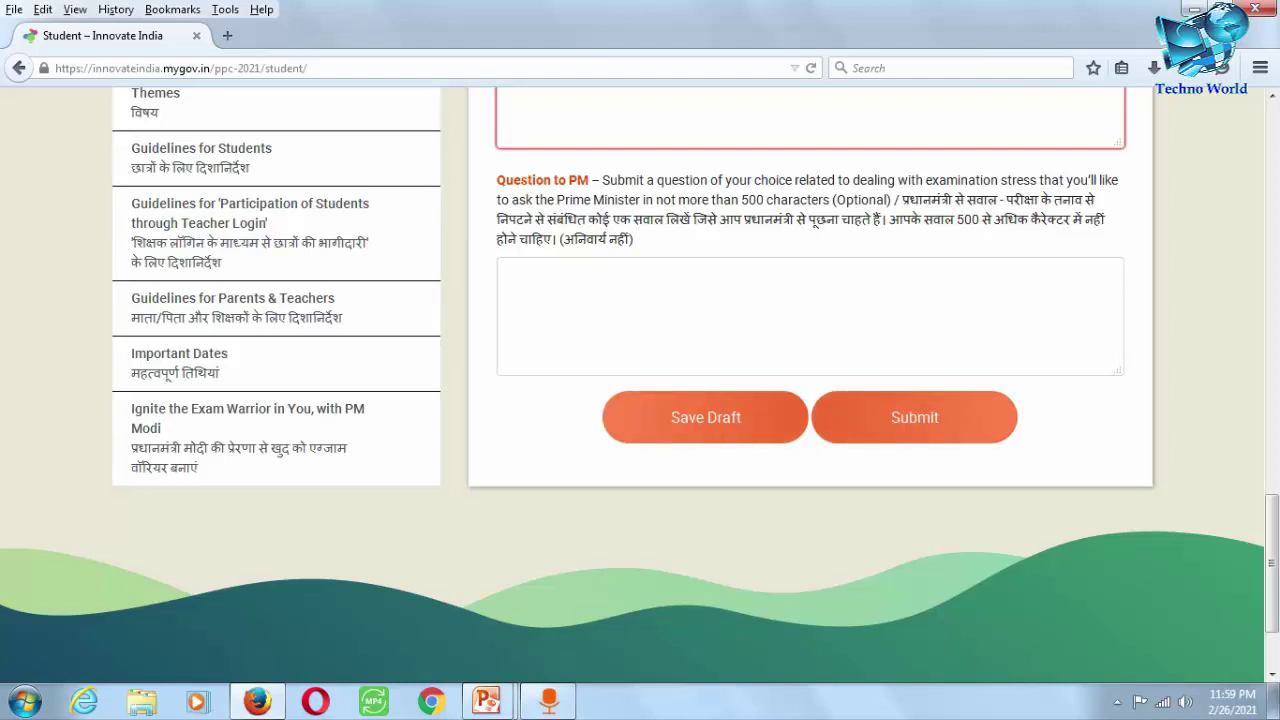
Step: Leave the student form for the MyGov account page, log out of the account and confirm the logout
{"action": "scroll", "coordinate": [1069, 389], "scroll_direction": "up", "scroll_amount": 15}
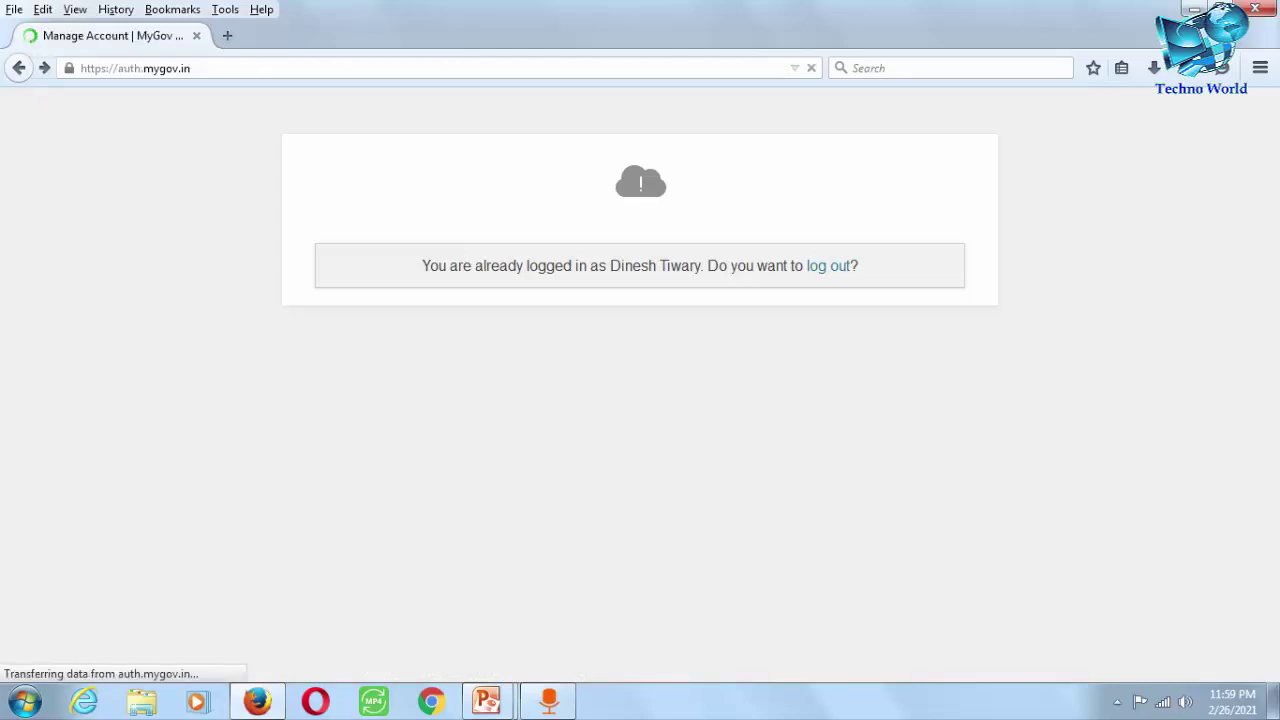
{"action": "scroll", "coordinate": [640, 384], "scroll_direction": "down", "scroll_amount": 1}
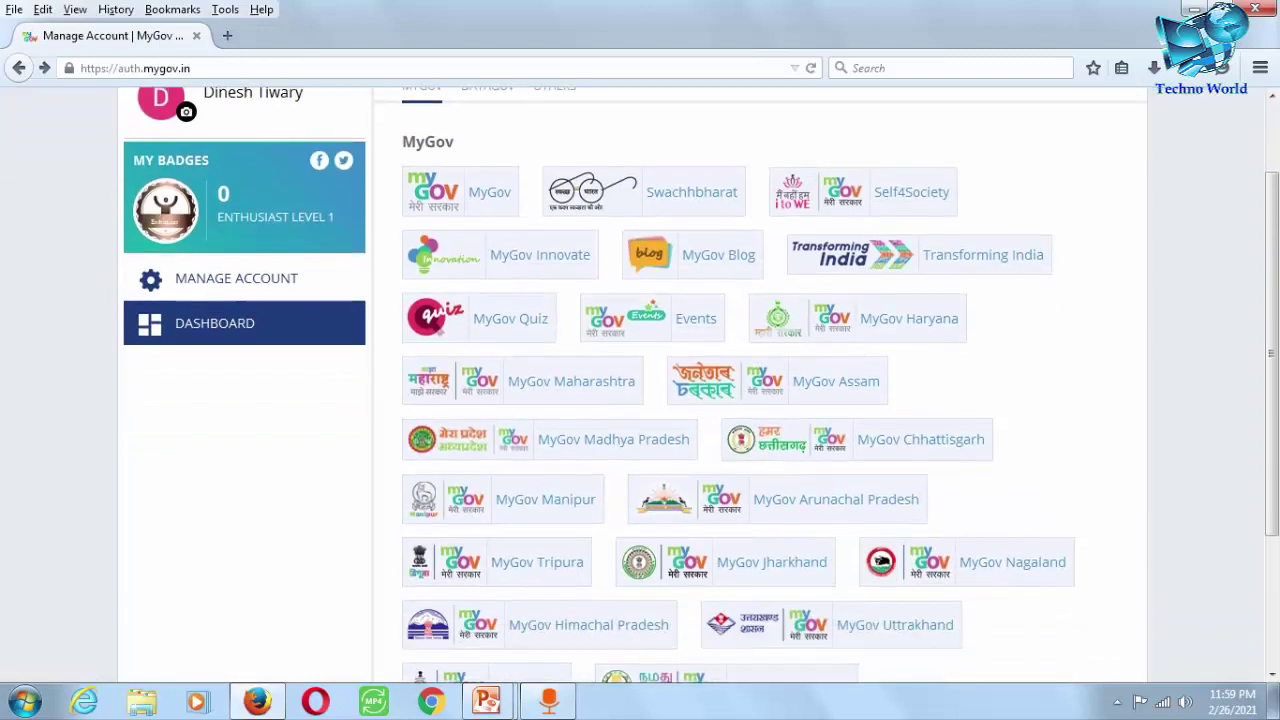
{"action": "scroll", "coordinate": [640, 384], "scroll_direction": "up", "scroll_amount": 1}
{"action": "left_click", "coordinate": [1090, 122]}
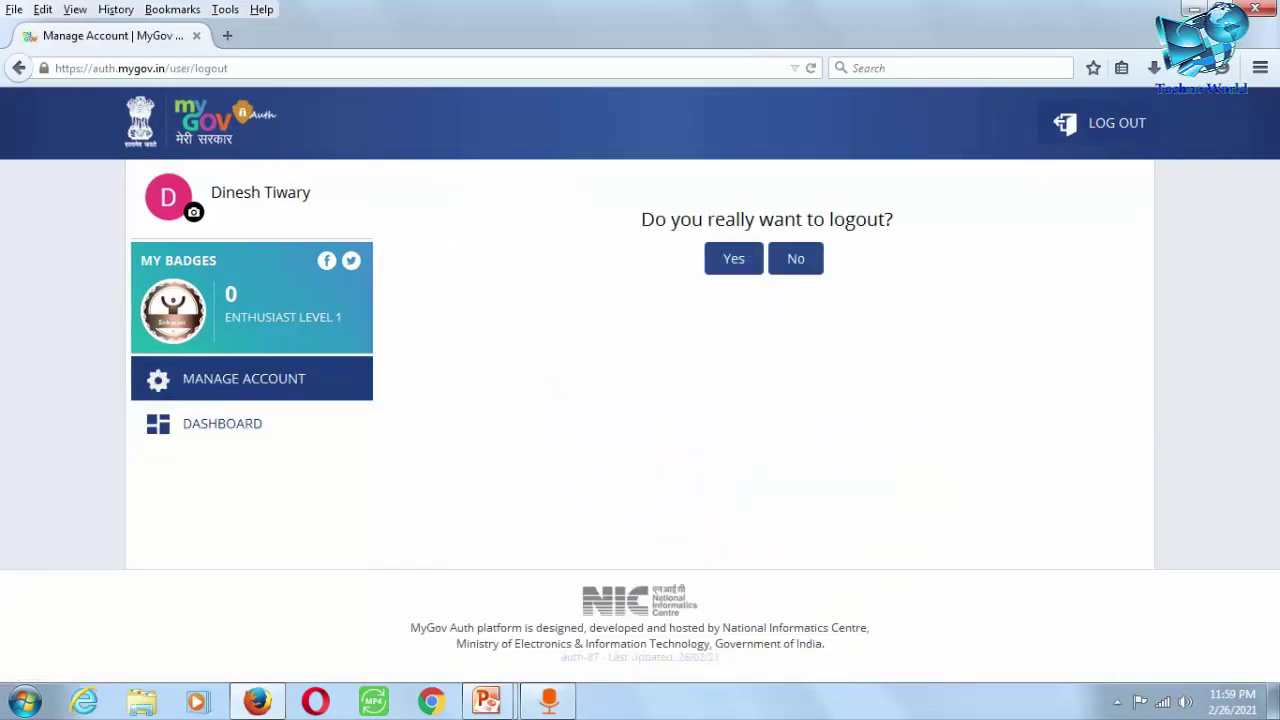
{"action": "left_click", "coordinate": [734, 258]}
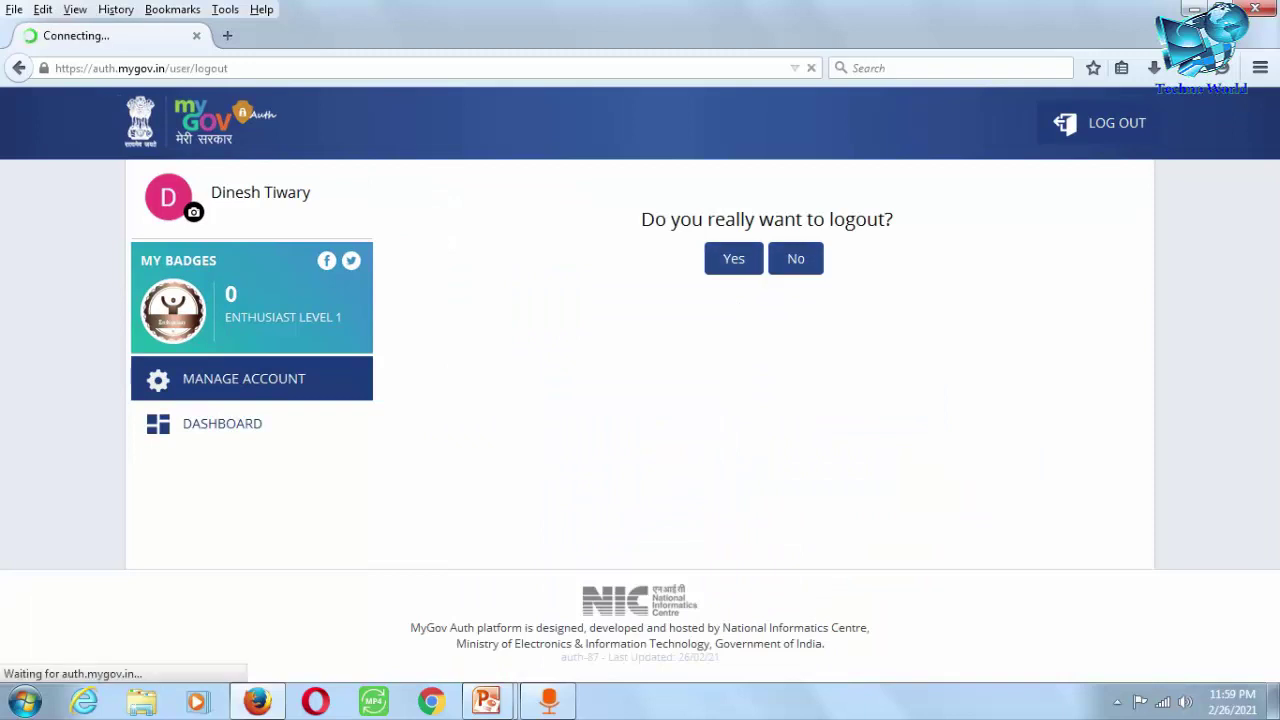
{"action": "scroll", "coordinate": [640, 400], "scroll_direction": "down", "scroll_amount": 2}
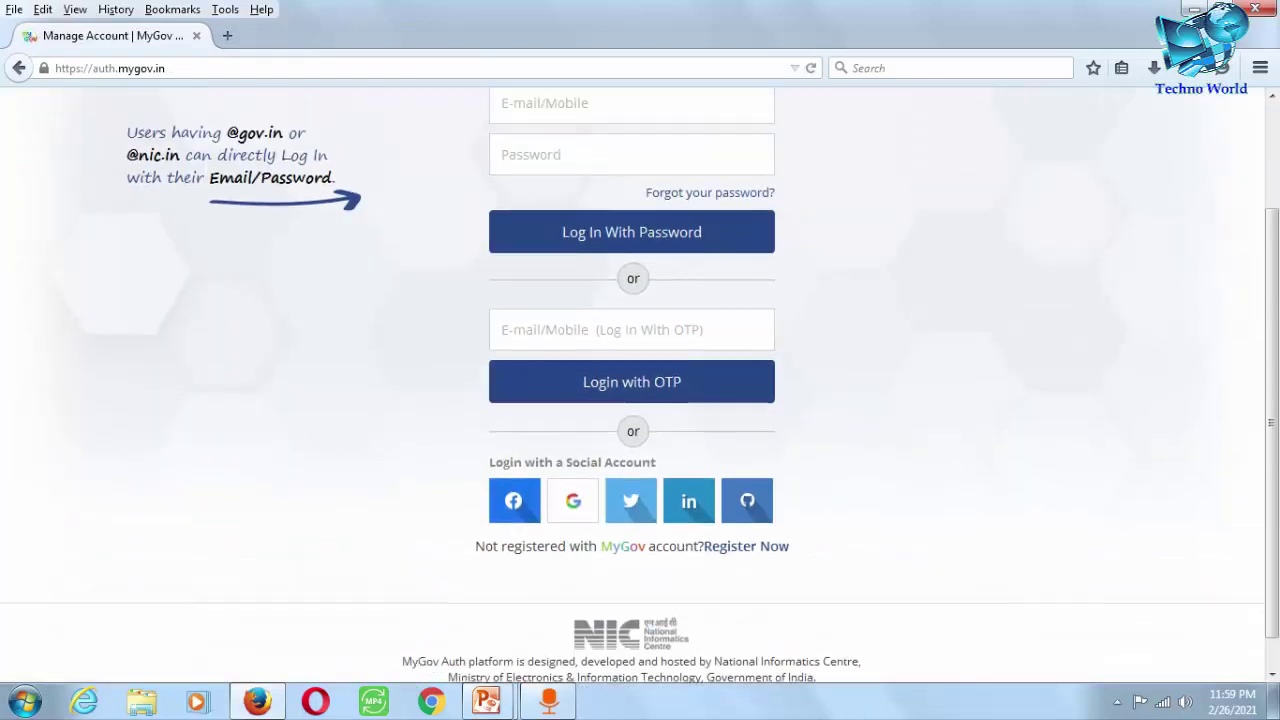
{"action": "scroll", "coordinate": [640, 400], "scroll_direction": "up", "scroll_amount": 2}
{"action": "key", "text": "alt+Left"}
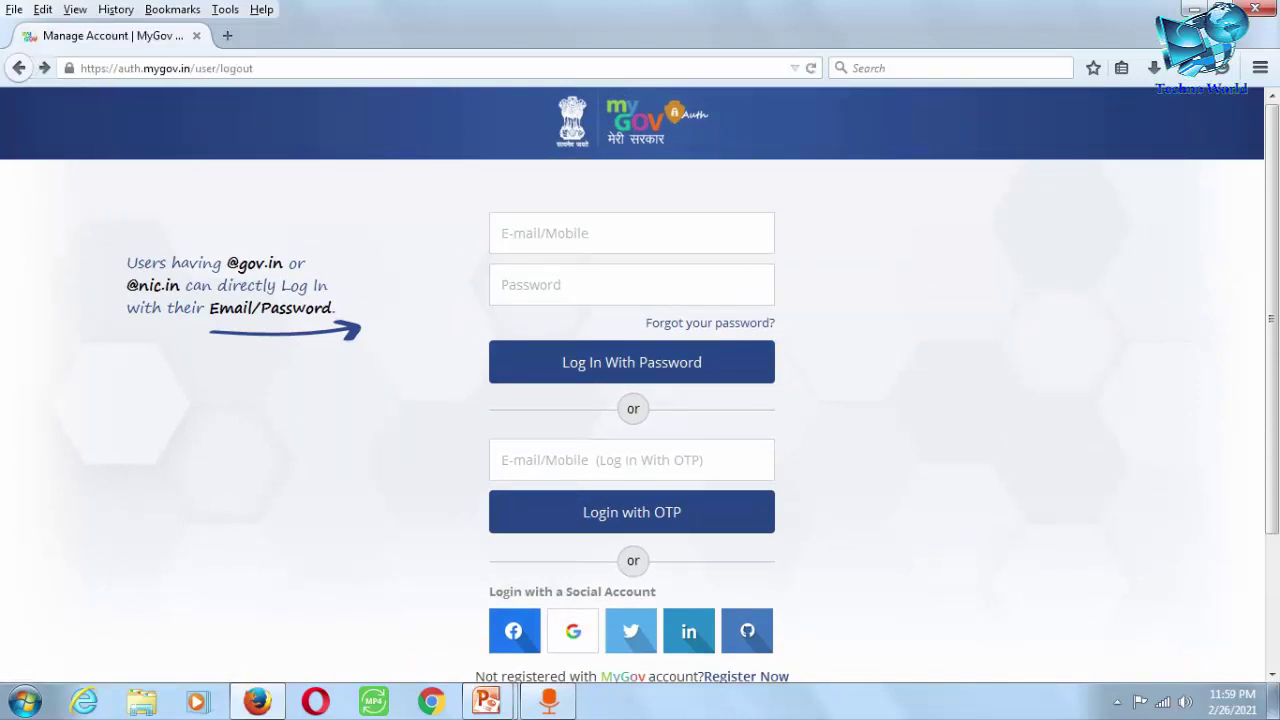
{"action": "scroll", "coordinate": [640, 400], "scroll_direction": "down", "scroll_amount": 1}
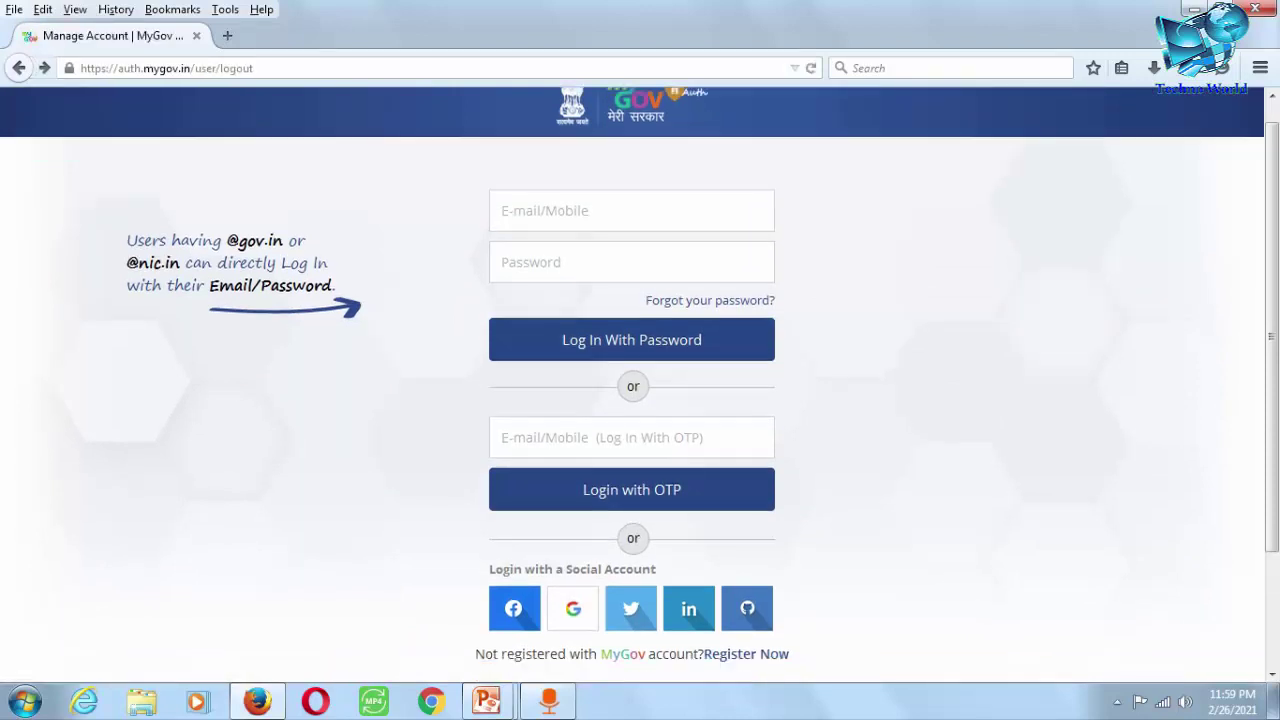
{"action": "scroll", "coordinate": [640, 400], "scroll_direction": "up", "scroll_amount": 1}
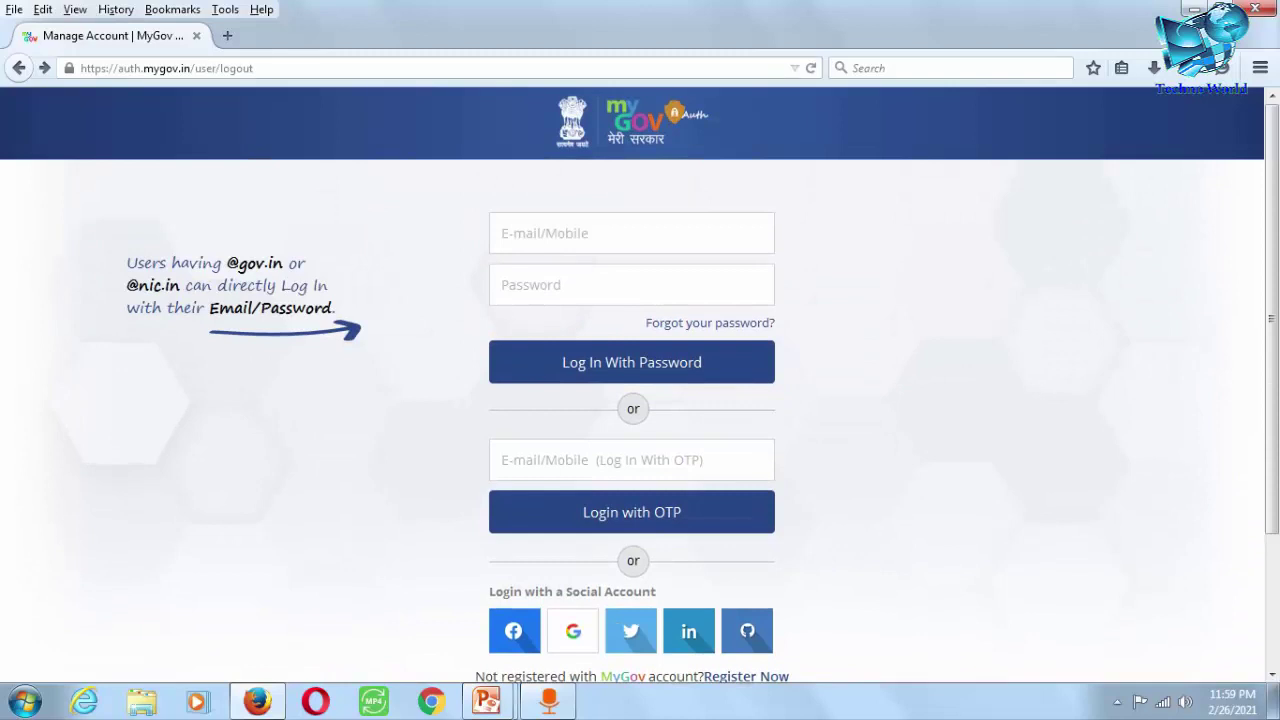
Step: Go to innovateindia.mygov.in and open the Pariksha Pe Charcha 2021 page from the latest initiatives
{"action": "left_click", "coordinate": [166, 68]}
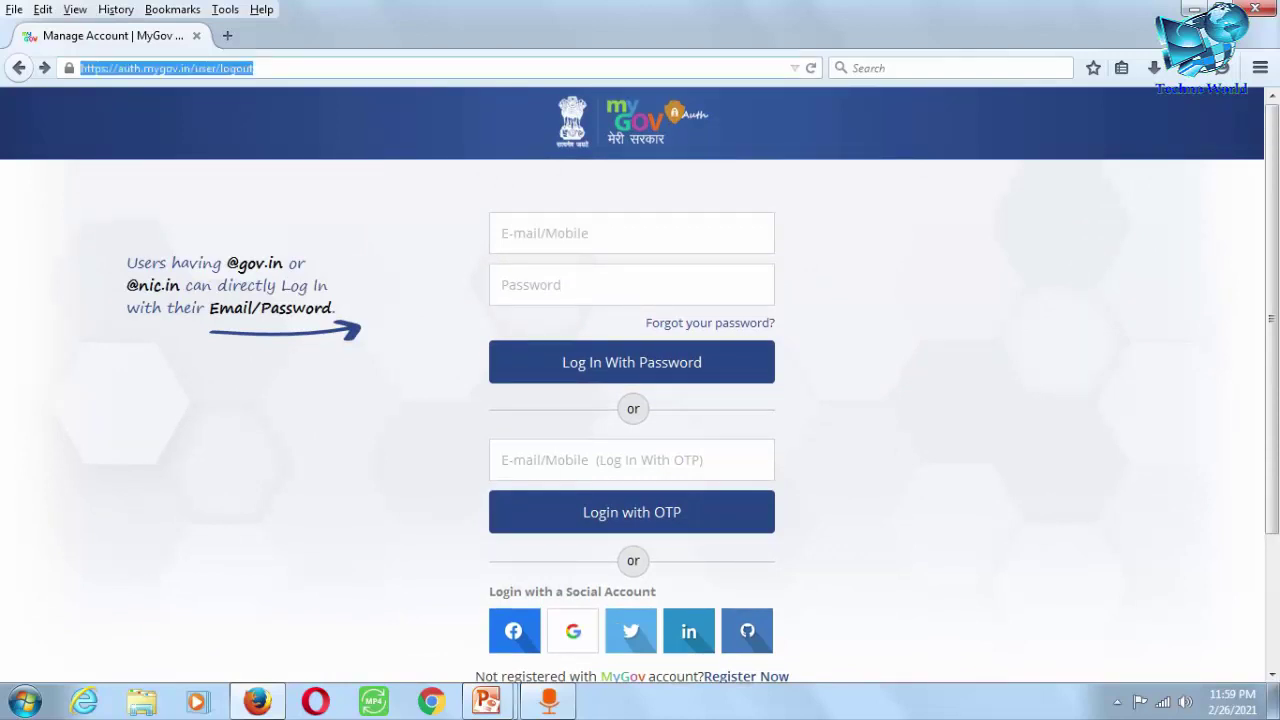
{"action": "type", "text": "i"}
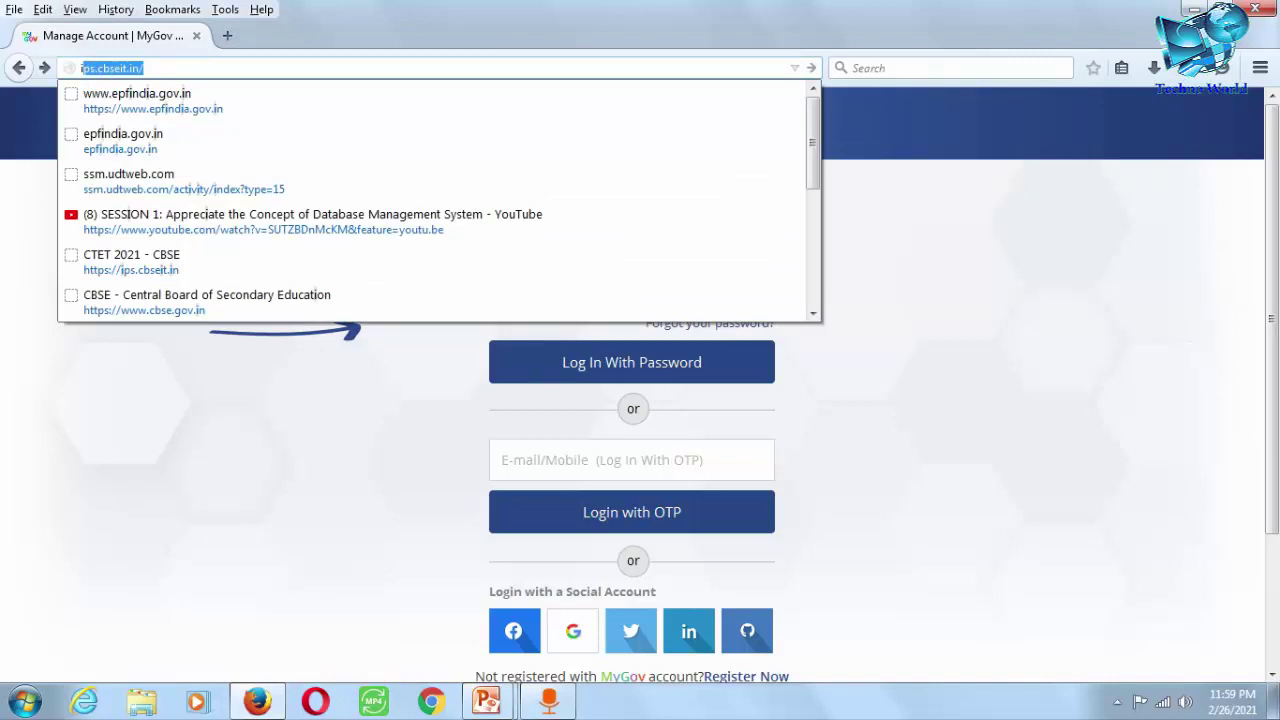
{"action": "type", "text": "nnovateindia.mygov"}
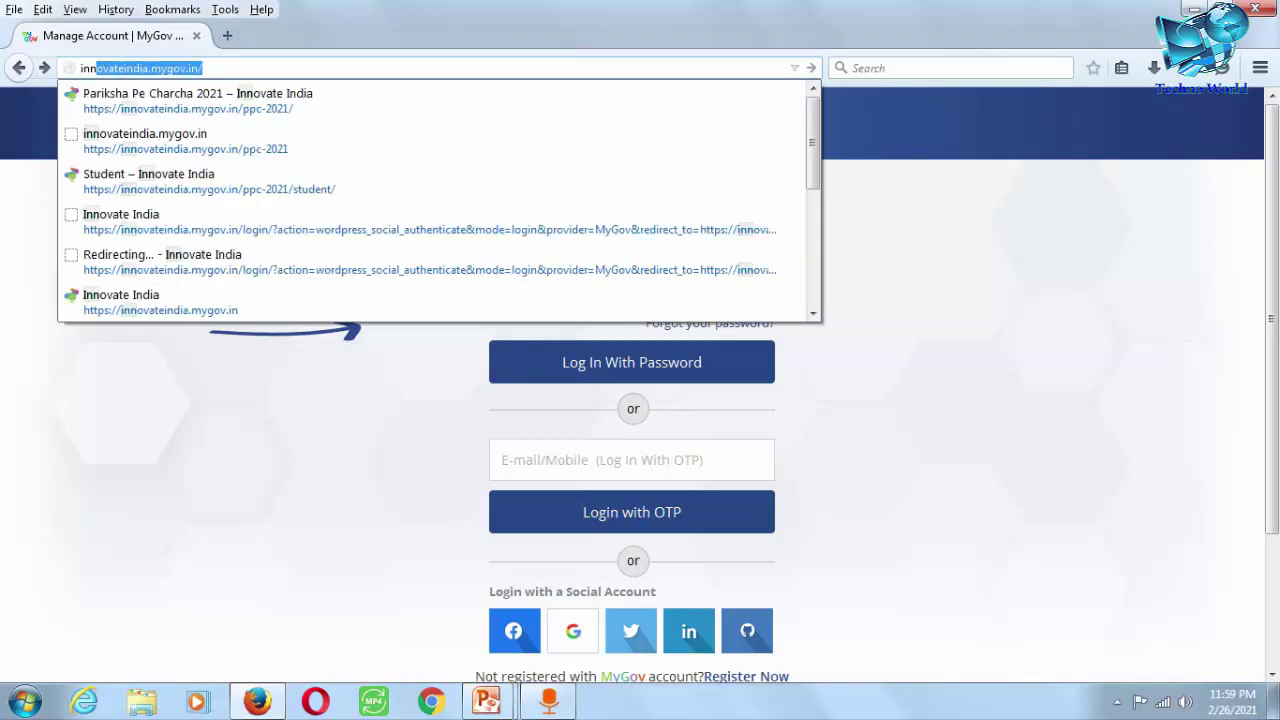
{"action": "key", "text": "Return"}
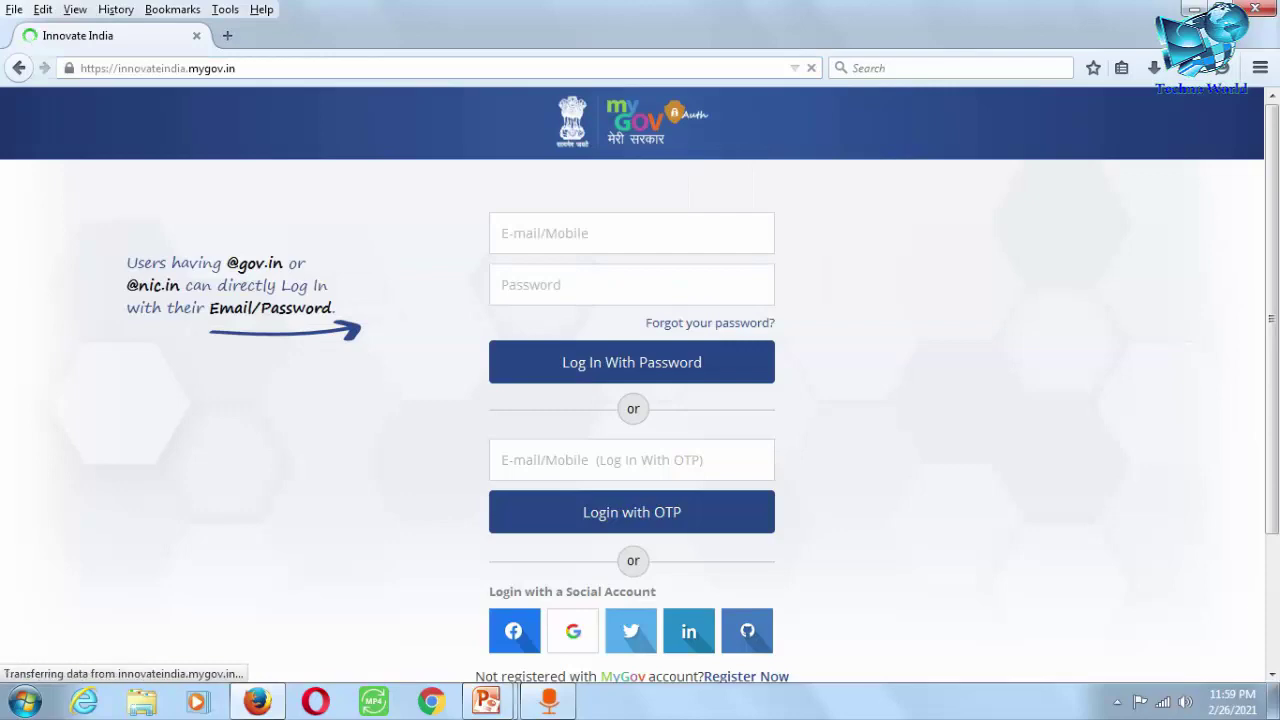
{"action": "scroll", "coordinate": [454, 530], "scroll_direction": "down", "scroll_amount": 3}
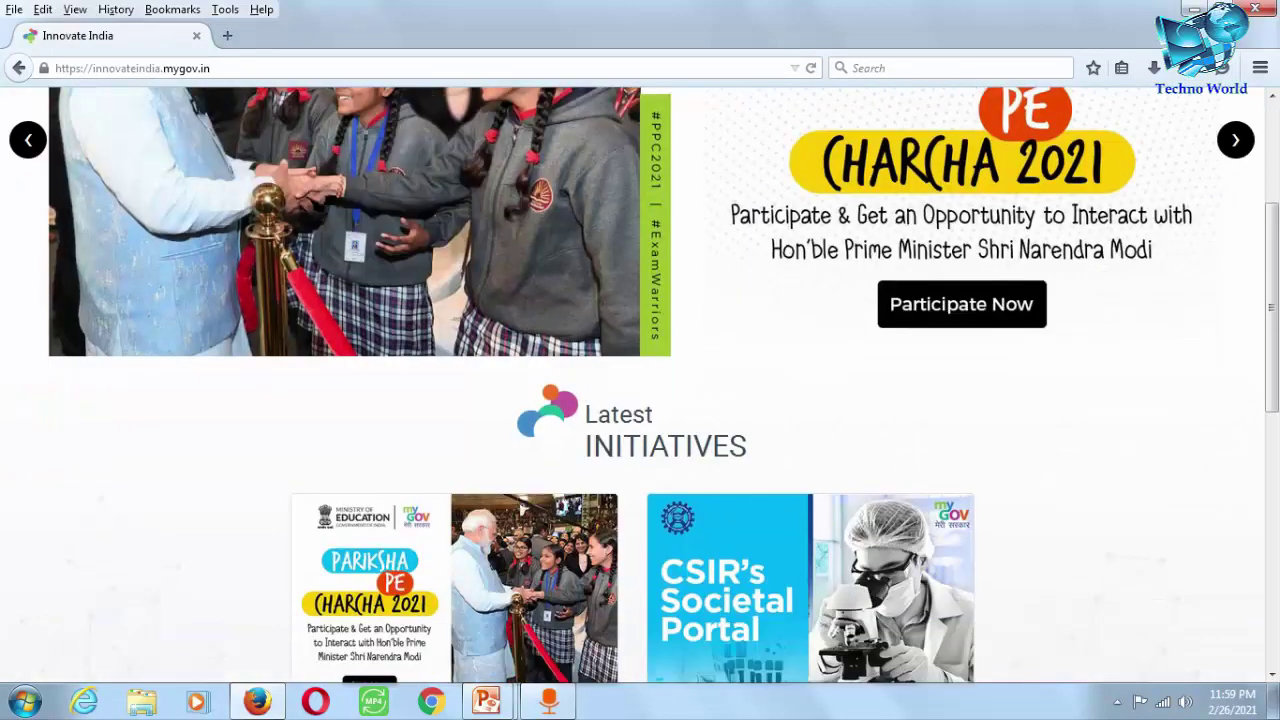
{"action": "left_click", "coordinate": [454, 530]}
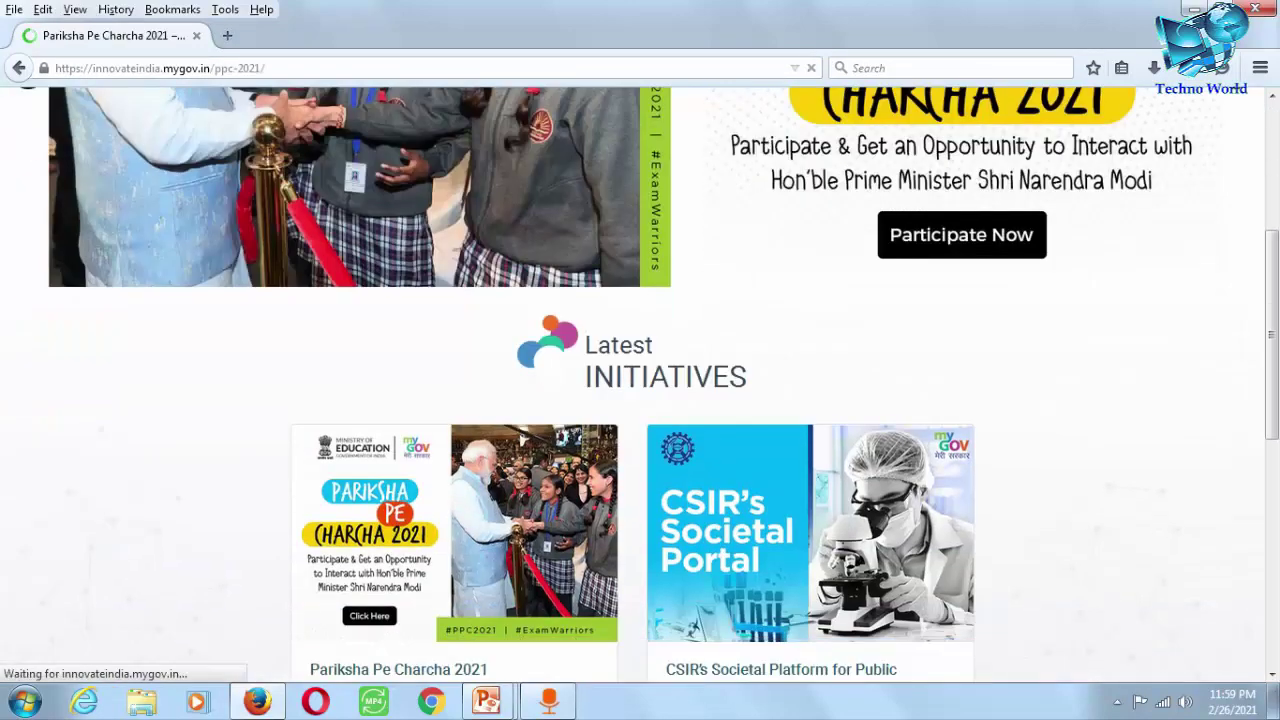
Step: Show the Pariksha Pe Charcha 2021 participation categories and open the Teacher participation form
{"action": "scroll", "coordinate": [640, 386], "scroll_direction": "down", "scroll_amount": 5}
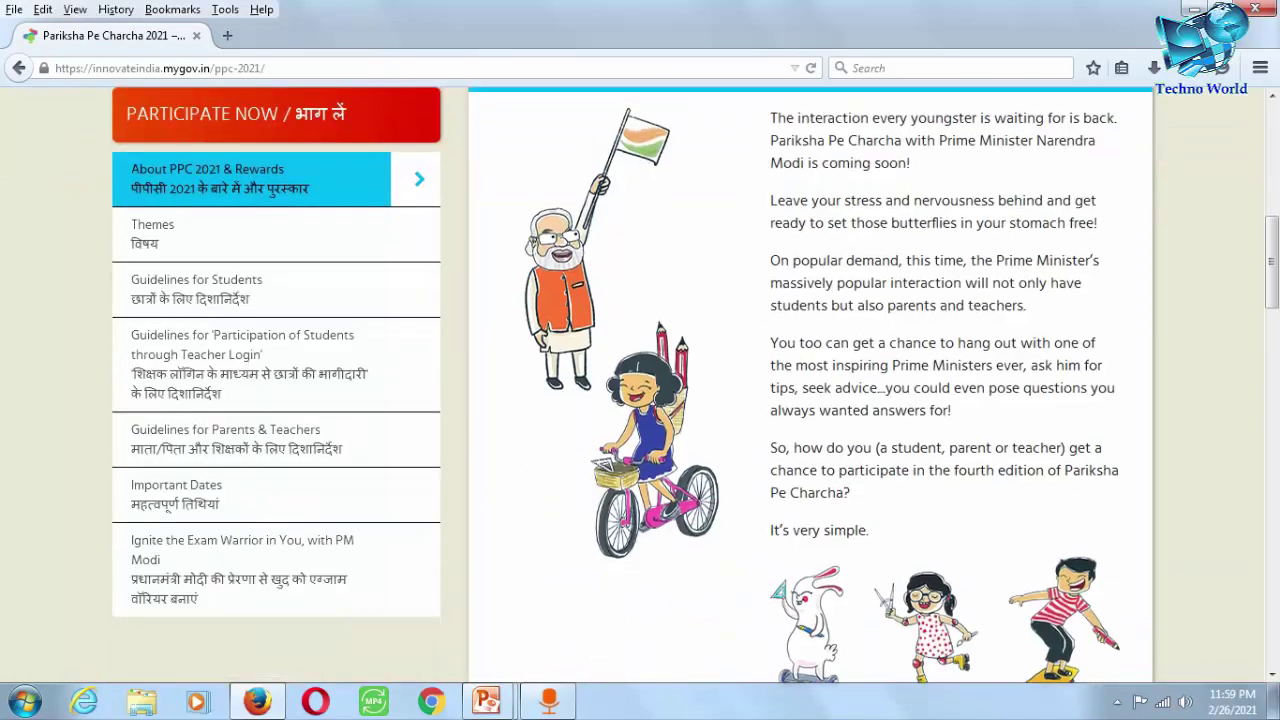
{"action": "scroll", "coordinate": [640, 386], "scroll_direction": "up", "scroll_amount": 1}
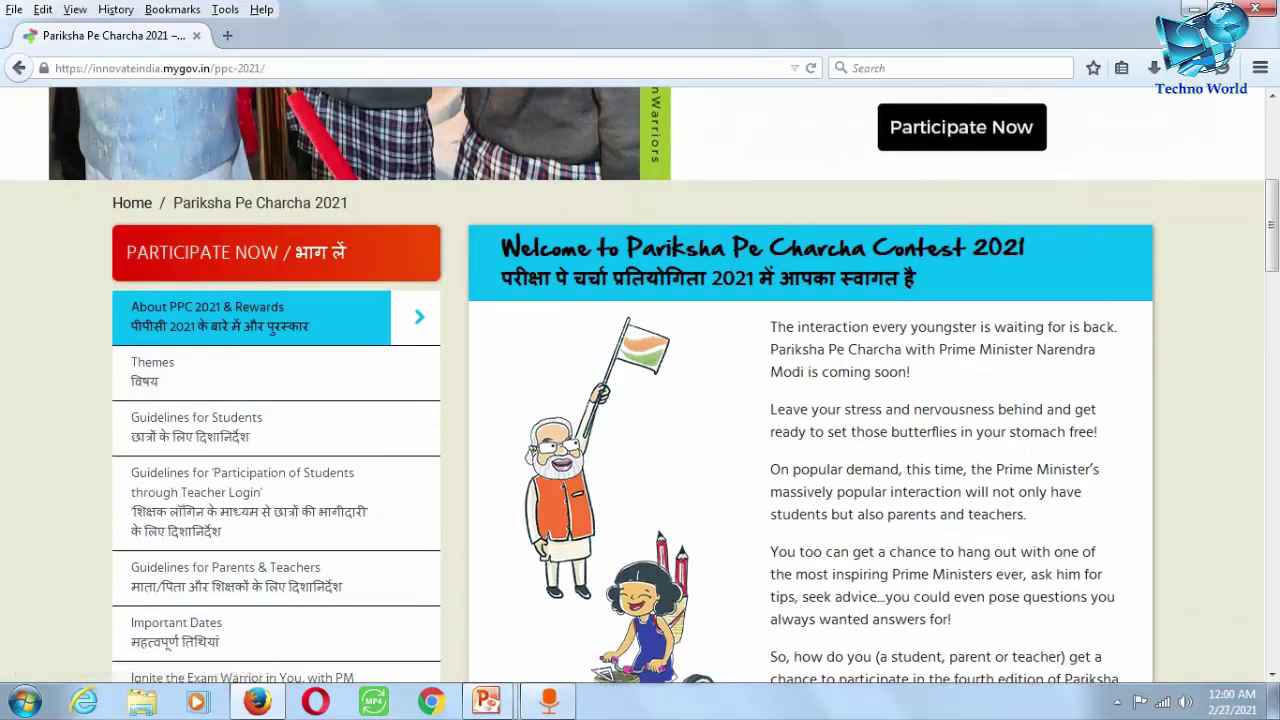
{"action": "left_click", "coordinate": [276, 252]}
{"action": "scroll", "coordinate": [640, 386], "scroll_direction": "down", "scroll_amount": 3}
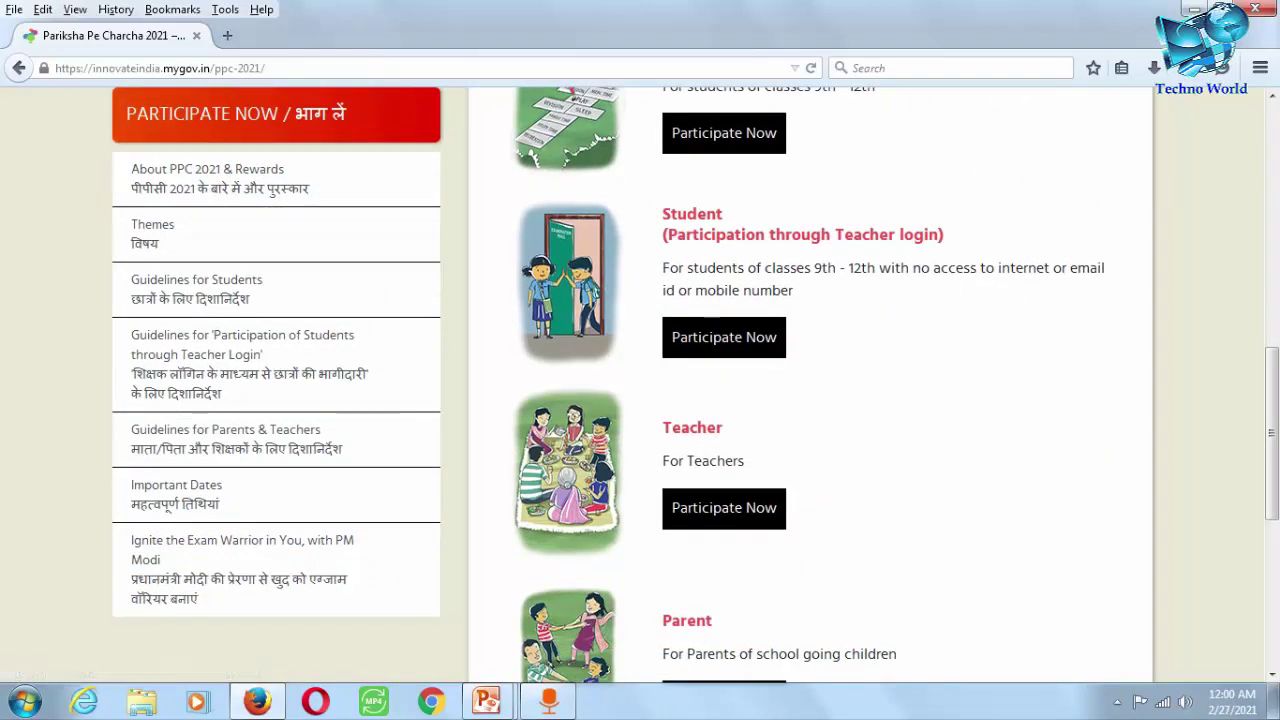
{"action": "left_click", "coordinate": [724, 508]}
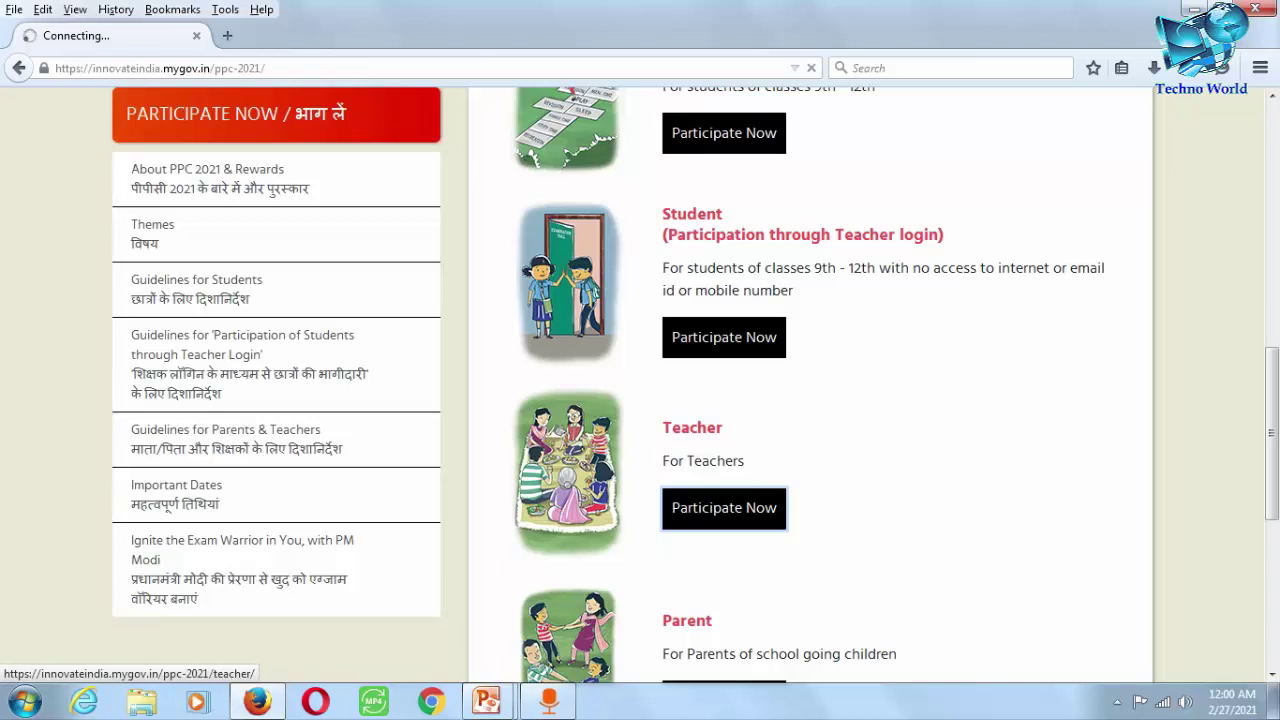
Step: Review the Teacher Details fields and select "Any Other" as the subject taught
{"action": "scroll", "coordinate": [640, 400], "scroll_direction": "down", "scroll_amount": 2}
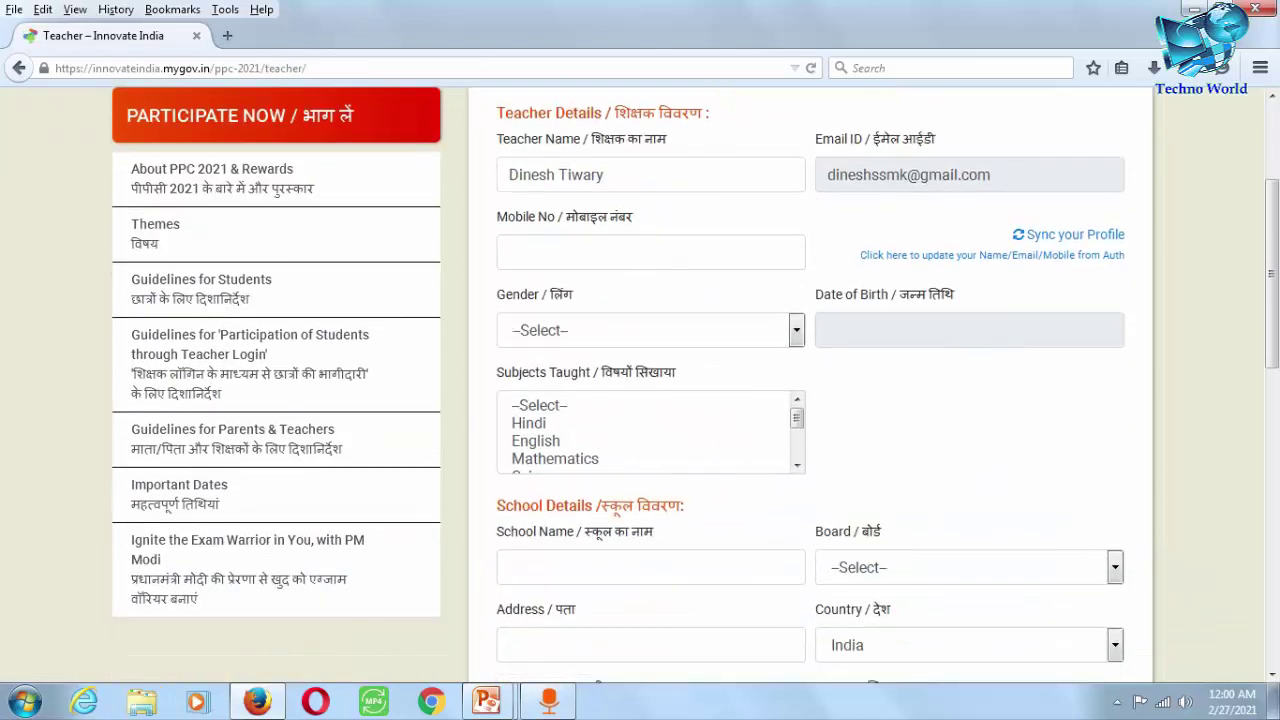
{"action": "scroll", "coordinate": [810, 384], "scroll_direction": "down", "scroll_amount": 1}
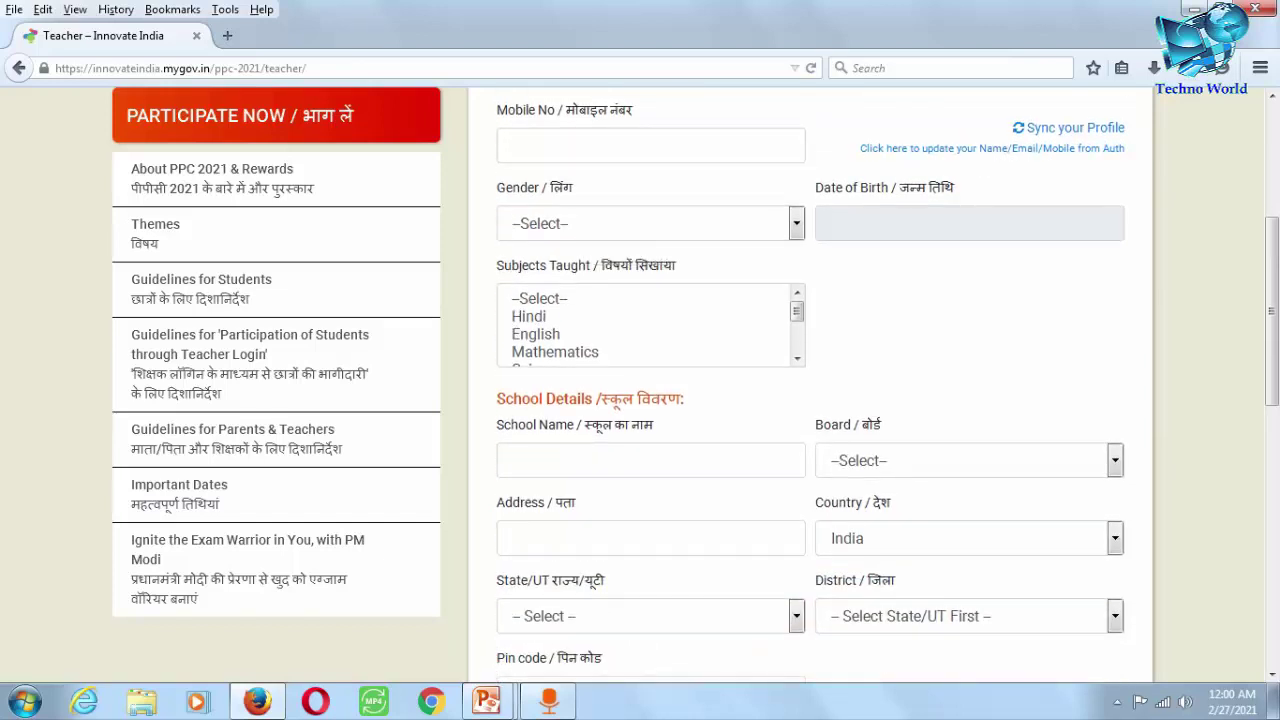
{"action": "scroll", "coordinate": [643, 325], "scroll_direction": "down", "scroll_amount": 1}
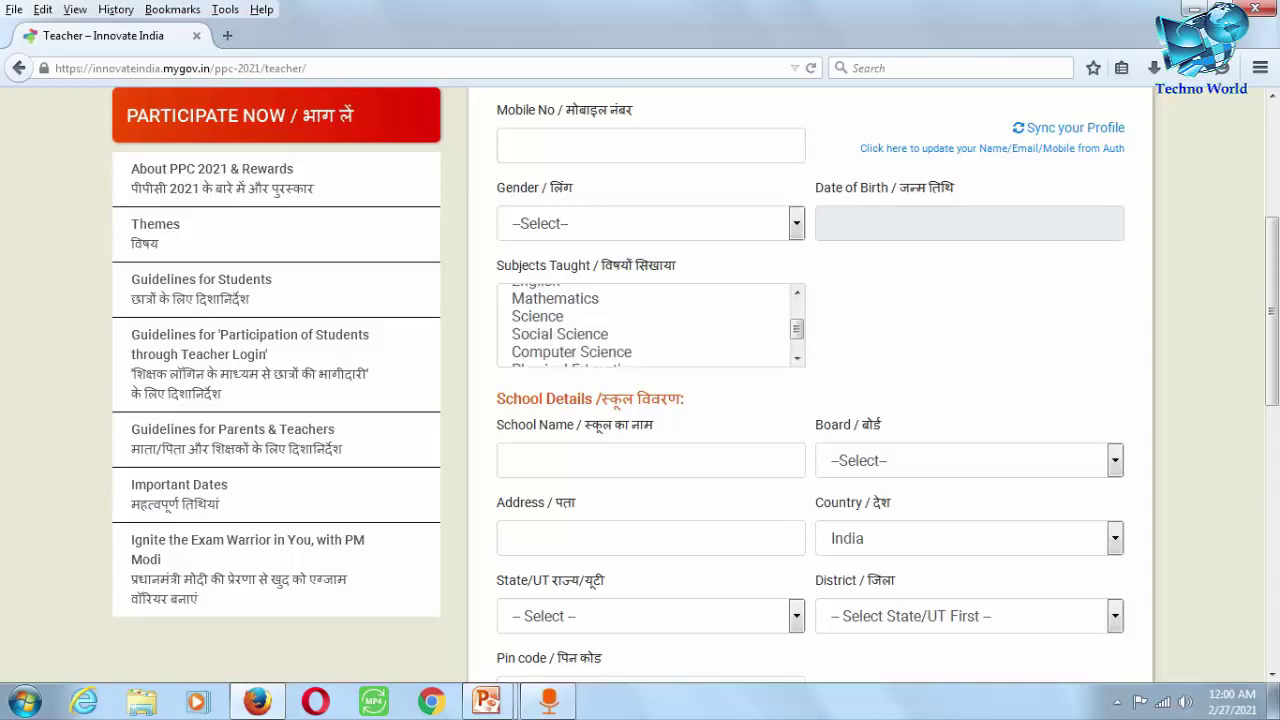
{"action": "scroll", "coordinate": [643, 325], "scroll_direction": "up", "scroll_amount": 1}
{"action": "scroll", "coordinate": [650, 430], "scroll_direction": "up", "scroll_amount": 2}
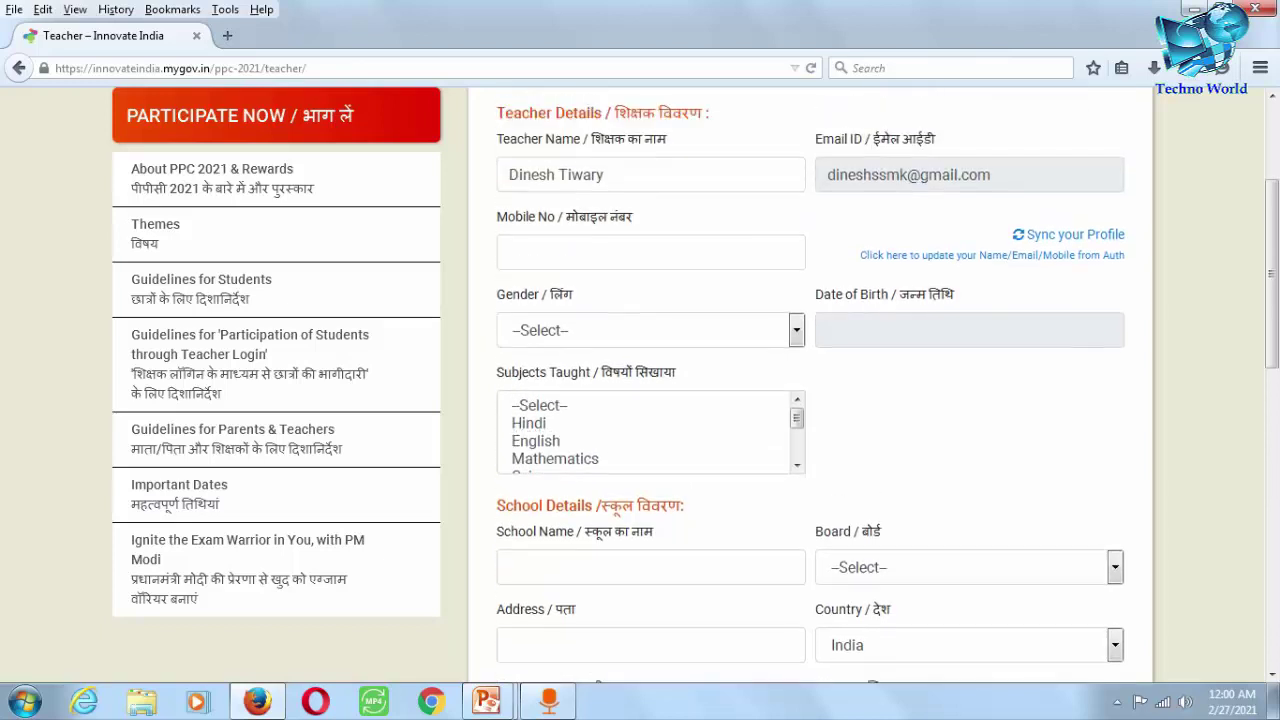
{"action": "scroll", "coordinate": [650, 430], "scroll_direction": "down", "scroll_amount": 2}
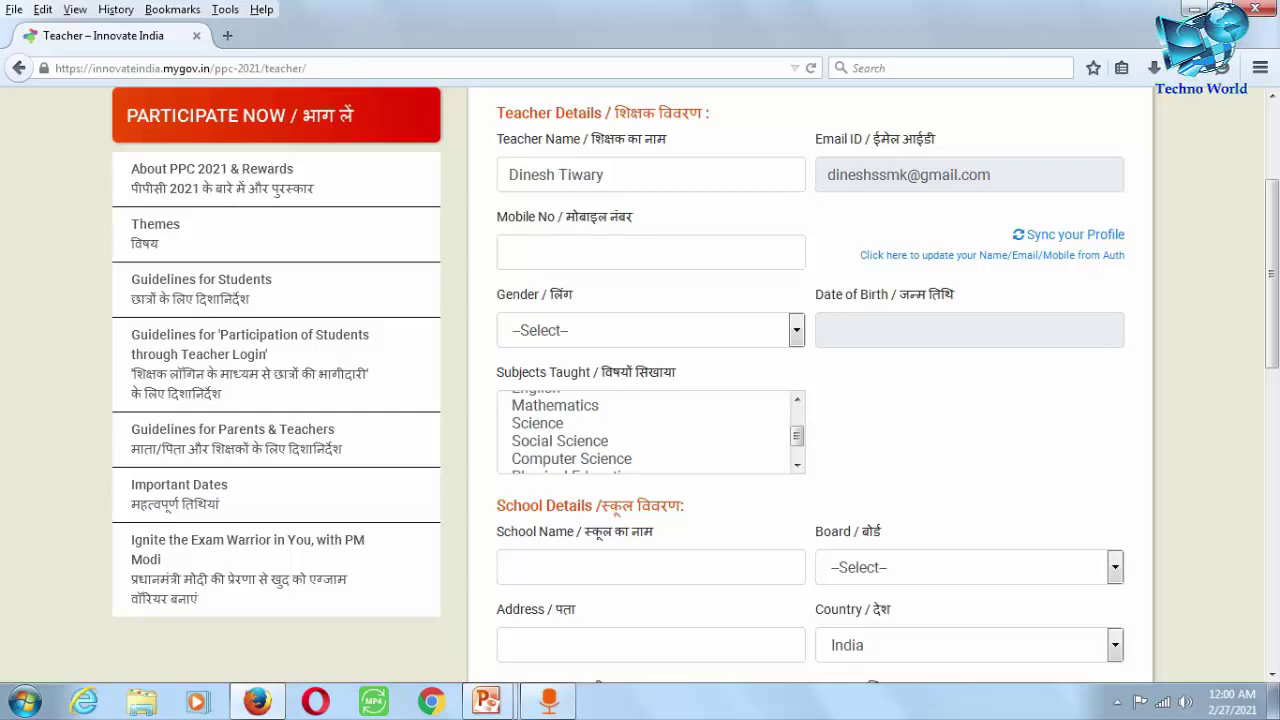
{"action": "scroll", "coordinate": [650, 430], "scroll_direction": "down", "scroll_amount": 1}
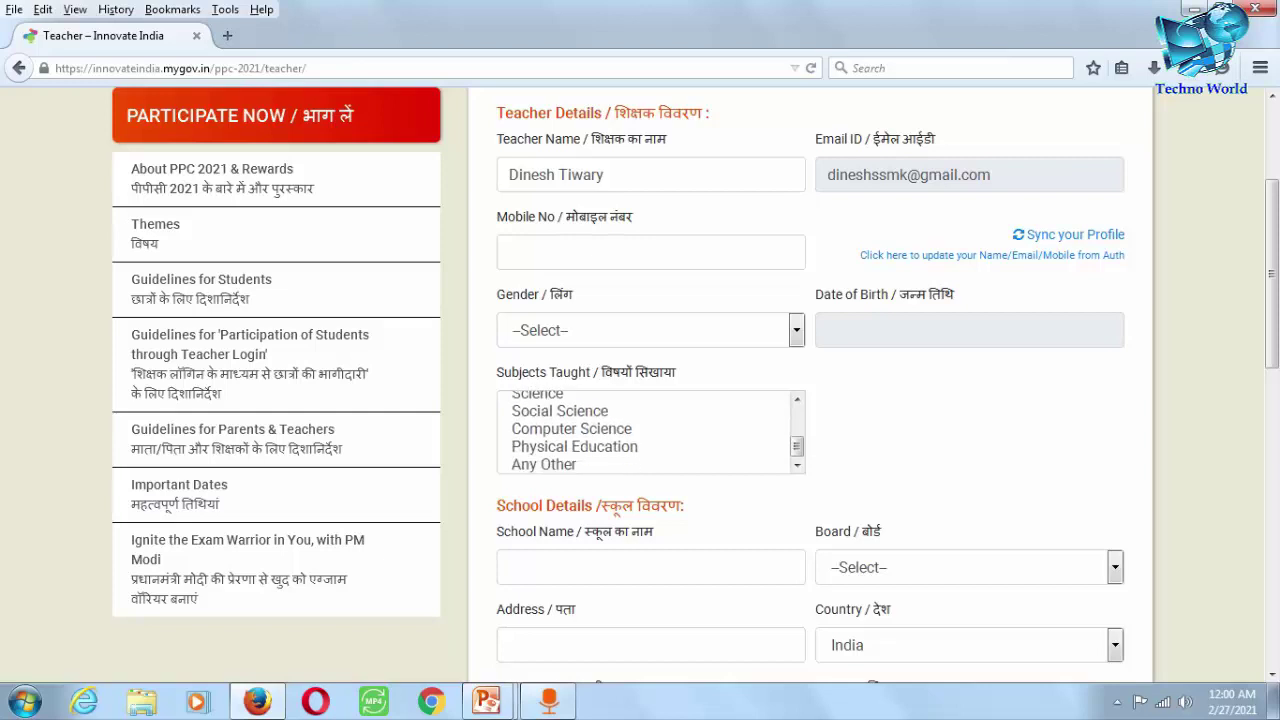
{"action": "scroll", "coordinate": [650, 430], "scroll_direction": "down", "scroll_amount": 2}
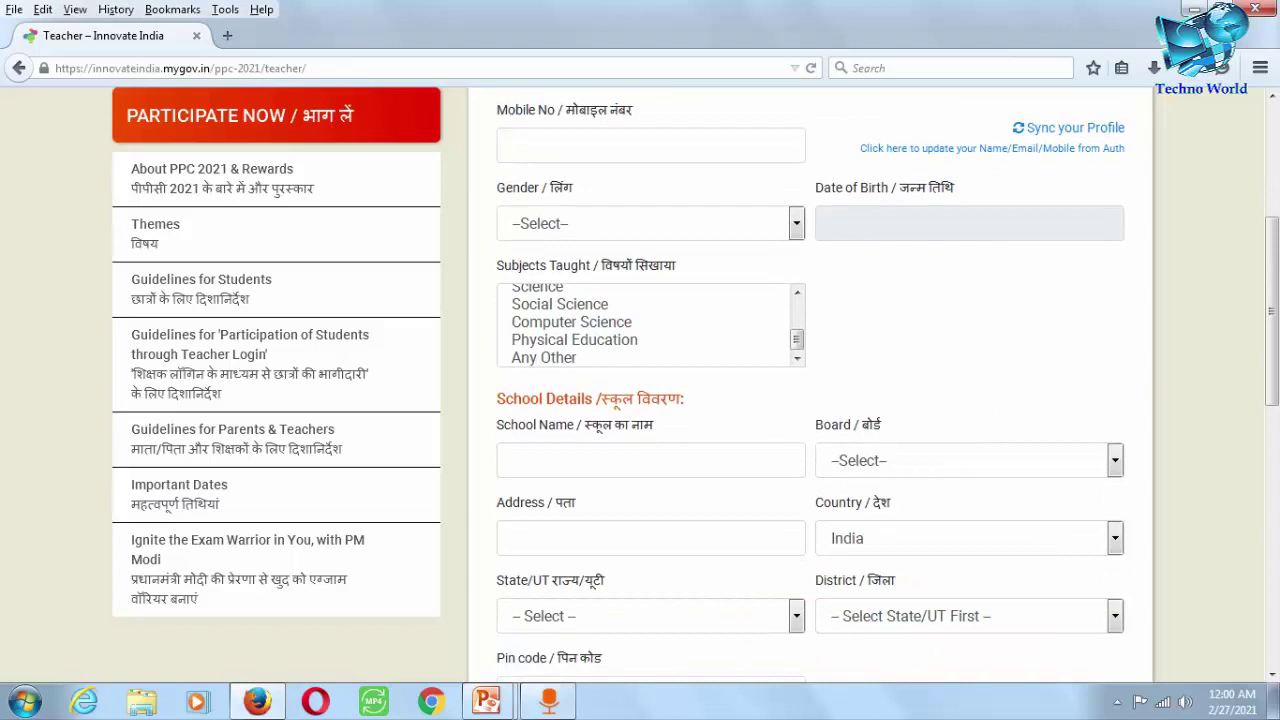
{"action": "left_click", "coordinate": [543, 357]}
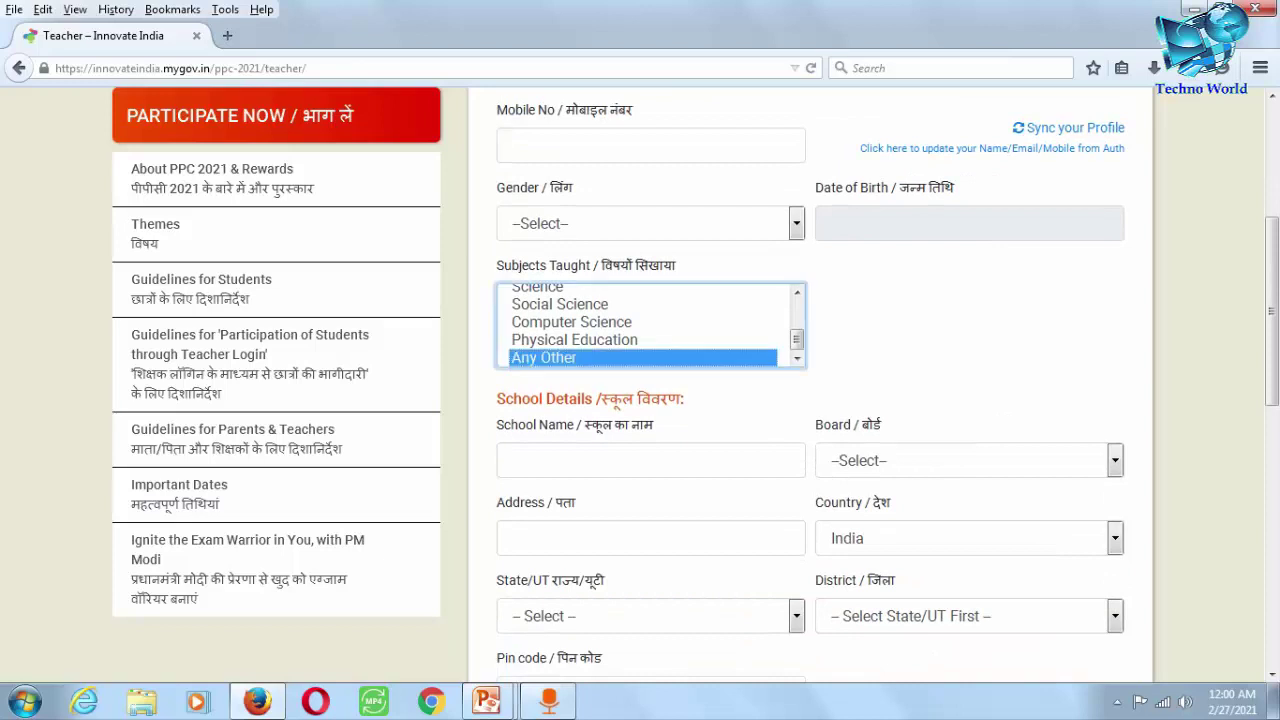
Step: Look at the Board choices under School Details, then review the remaining school fields and the essay activity in Activity Details
{"action": "scroll", "coordinate": [650, 430], "scroll_direction": "down", "scroll_amount": 4}
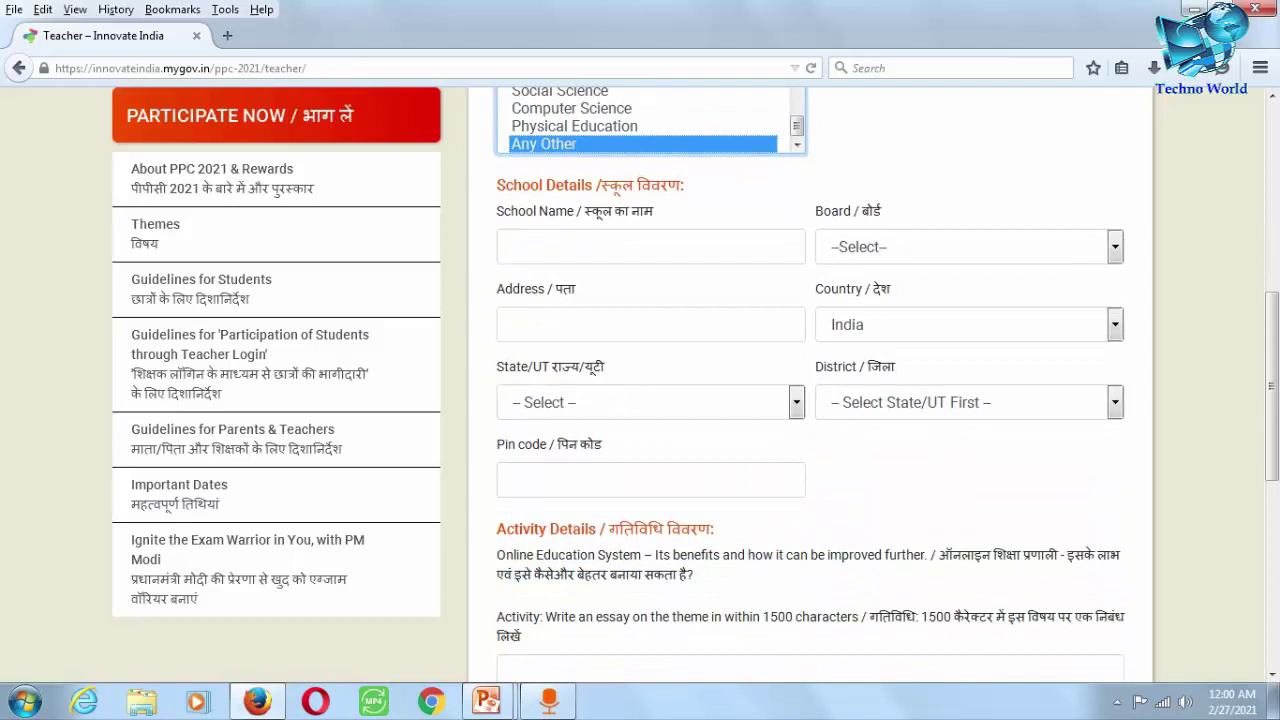
{"action": "left_click", "coordinate": [900, 247]}
{"action": "left_click", "coordinate": [902, 250]}
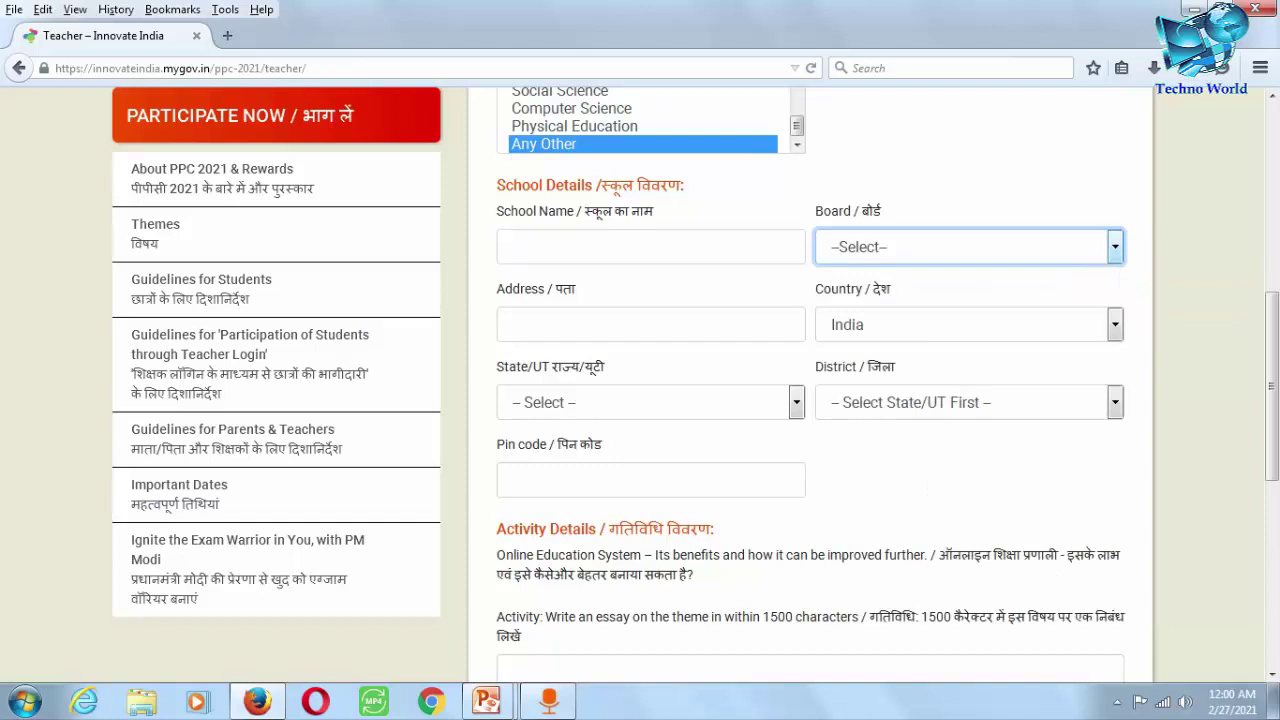
{"action": "scroll", "coordinate": [810, 384], "scroll_direction": "down", "scroll_amount": 4}
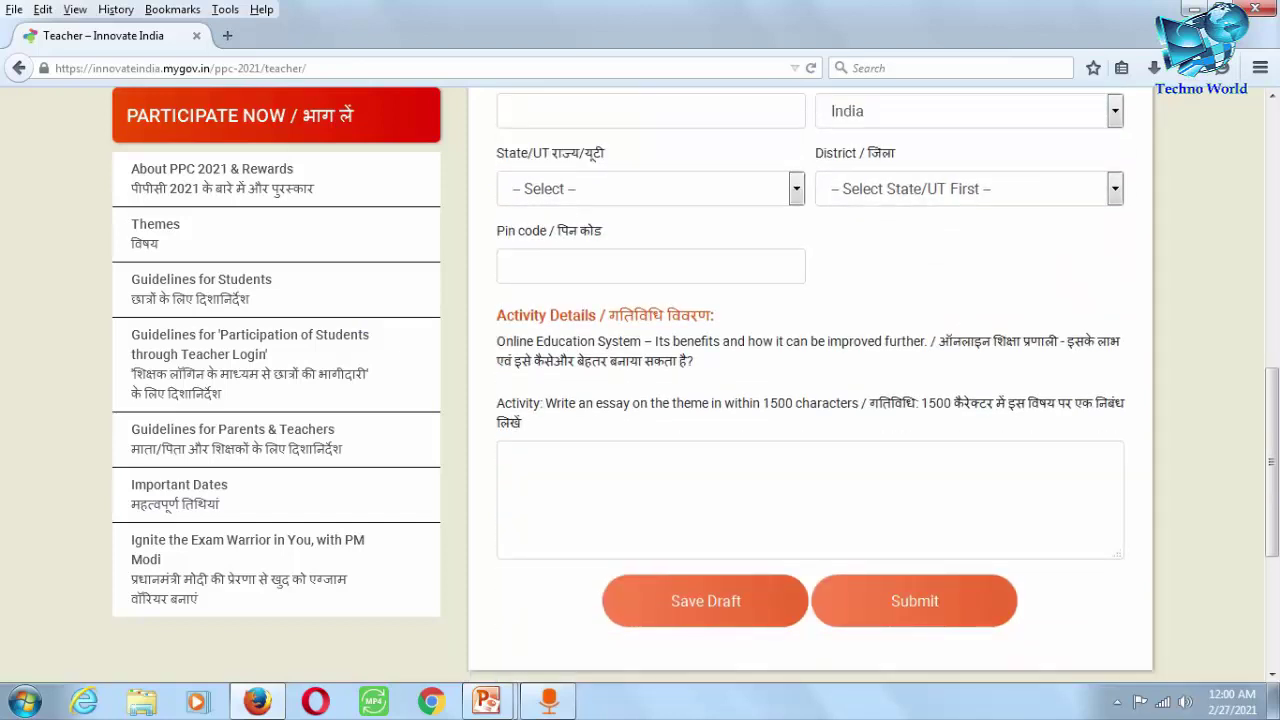
{"action": "scroll", "coordinate": [810, 384], "scroll_direction": "down", "scroll_amount": 2}
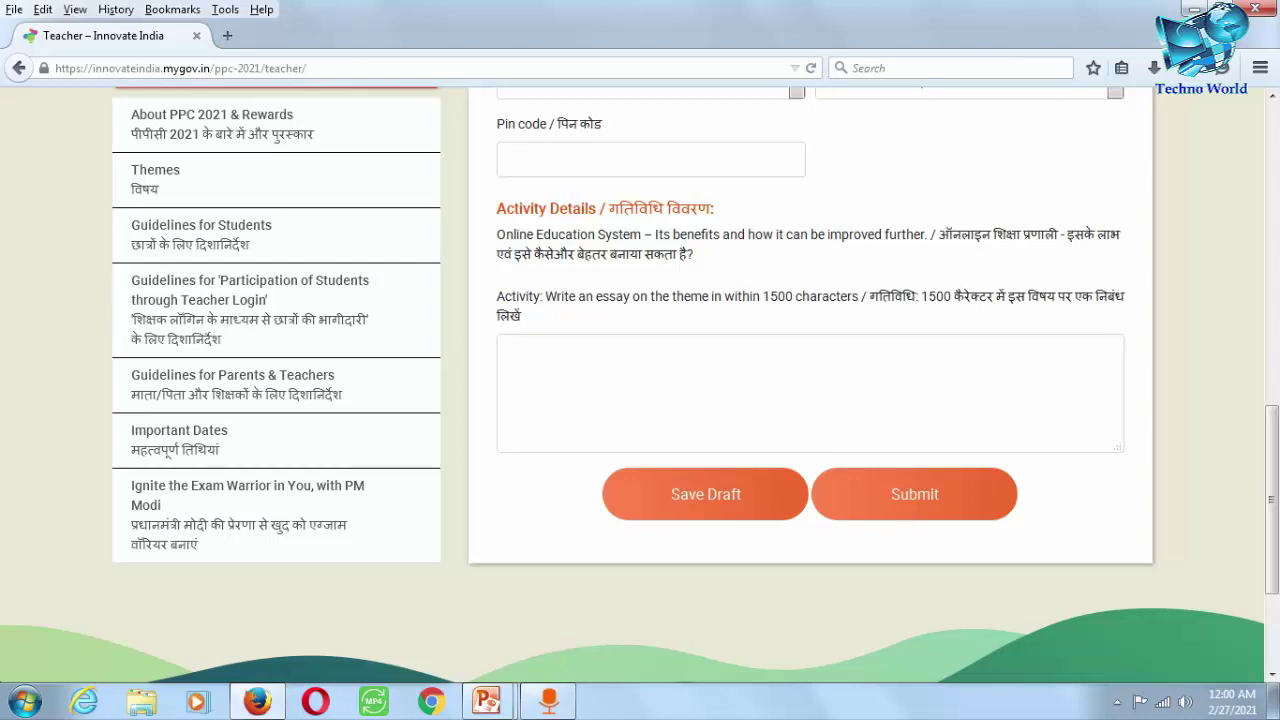
Step: Return to the Pariksha Pe Charcha 2021 page and open the Parent participation form from the participation categories
{"action": "scroll", "coordinate": [700, 387], "scroll_direction": "up", "scroll_amount": 10}
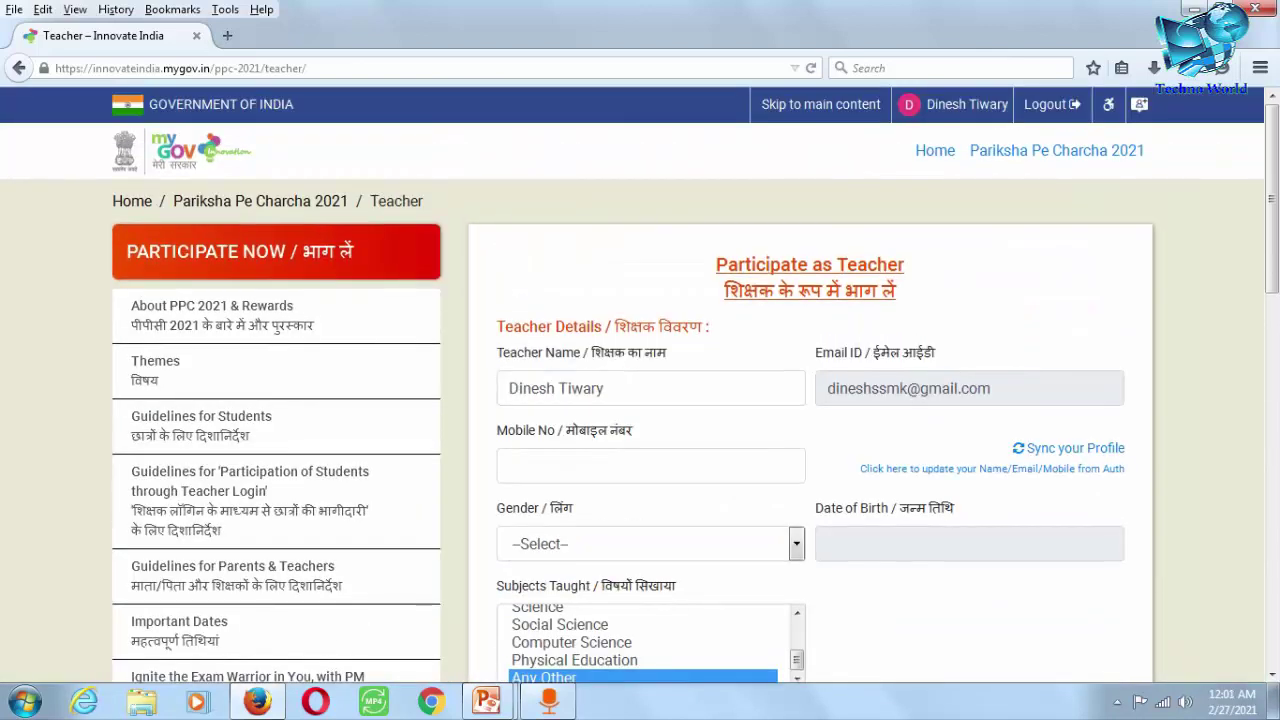
{"action": "left_click", "coordinate": [1056, 150]}
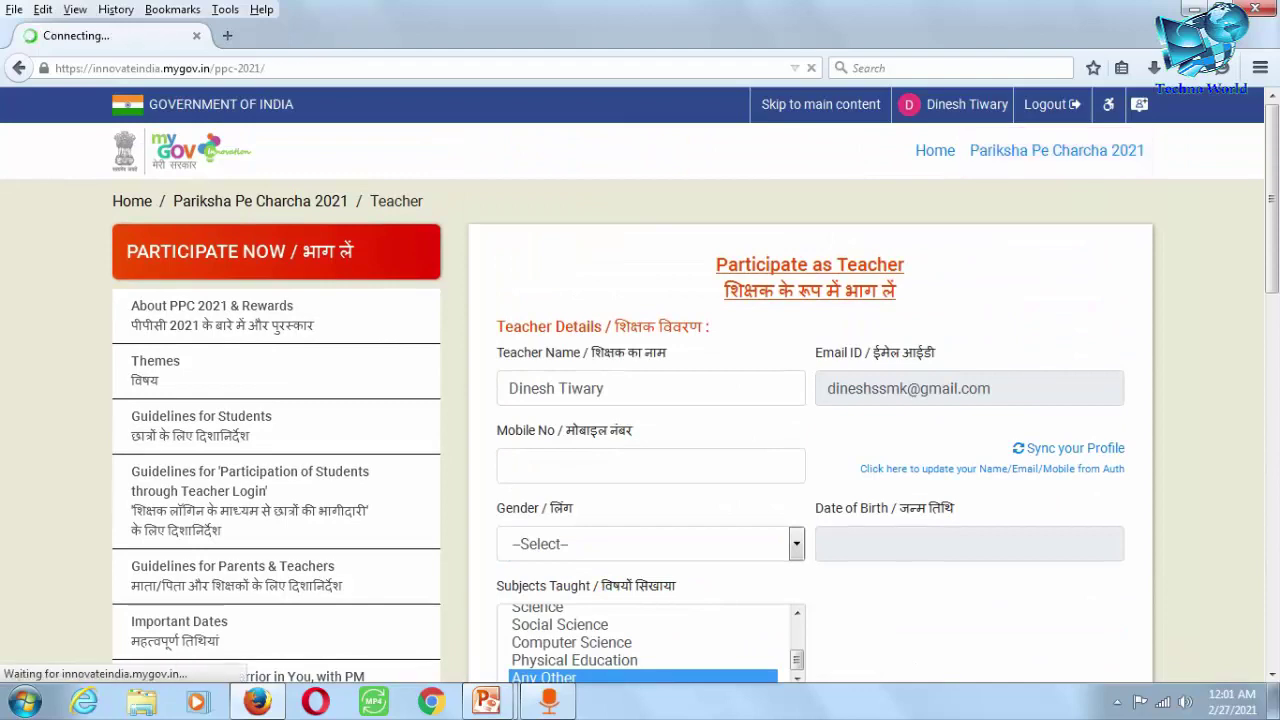
{"action": "scroll", "coordinate": [640, 387], "scroll_direction": "down", "scroll_amount": 3}
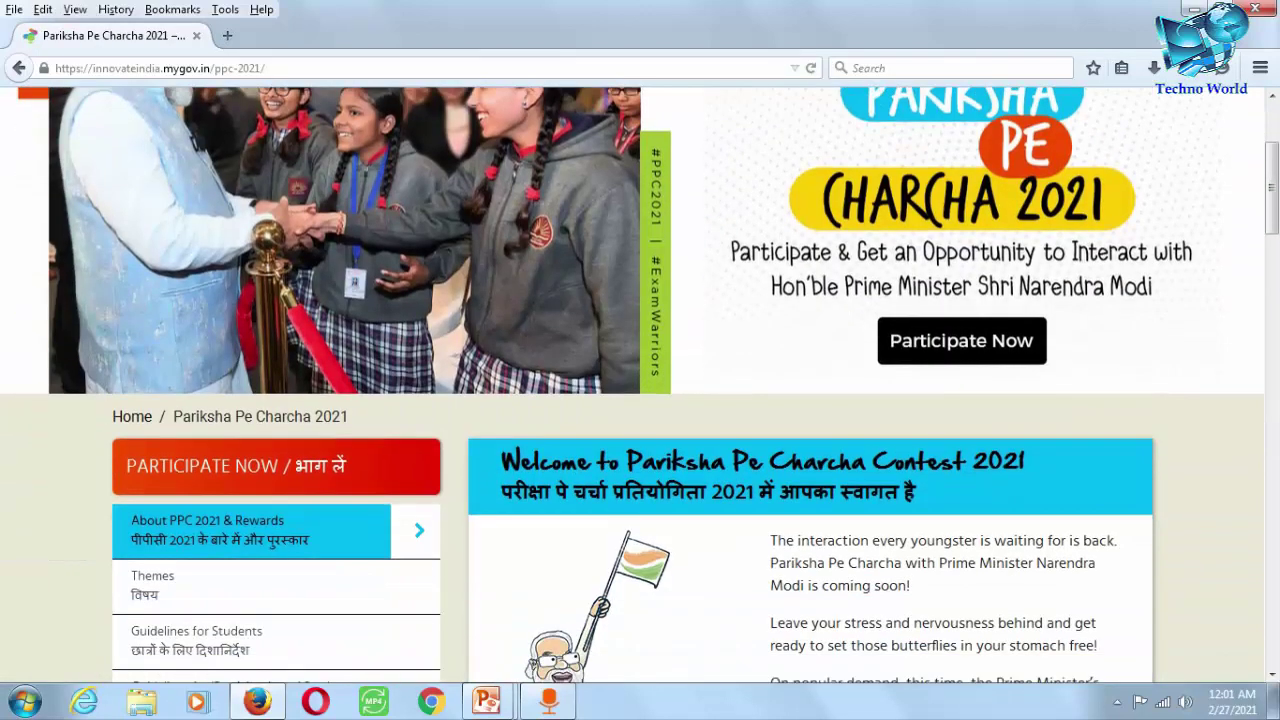
{"action": "scroll", "coordinate": [640, 387], "scroll_direction": "down", "scroll_amount": 1}
{"action": "left_click", "coordinate": [276, 359]}
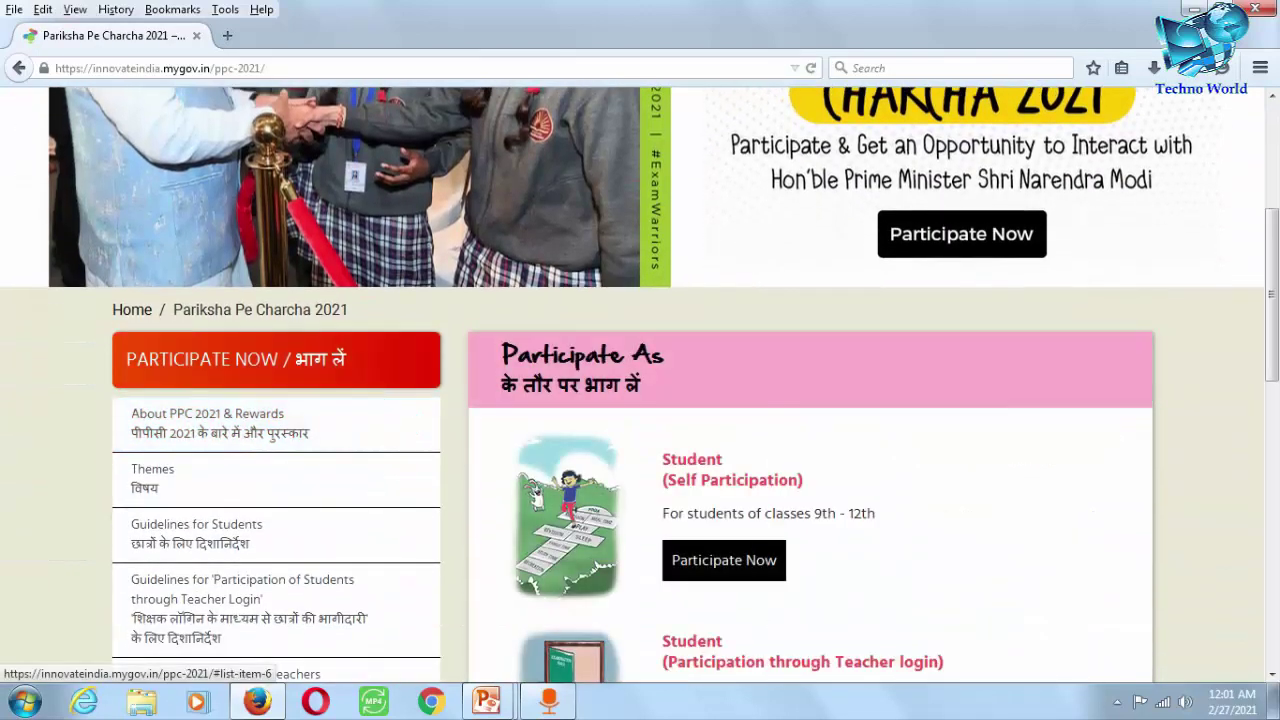
{"action": "scroll", "coordinate": [640, 387], "scroll_direction": "down", "scroll_amount": 8}
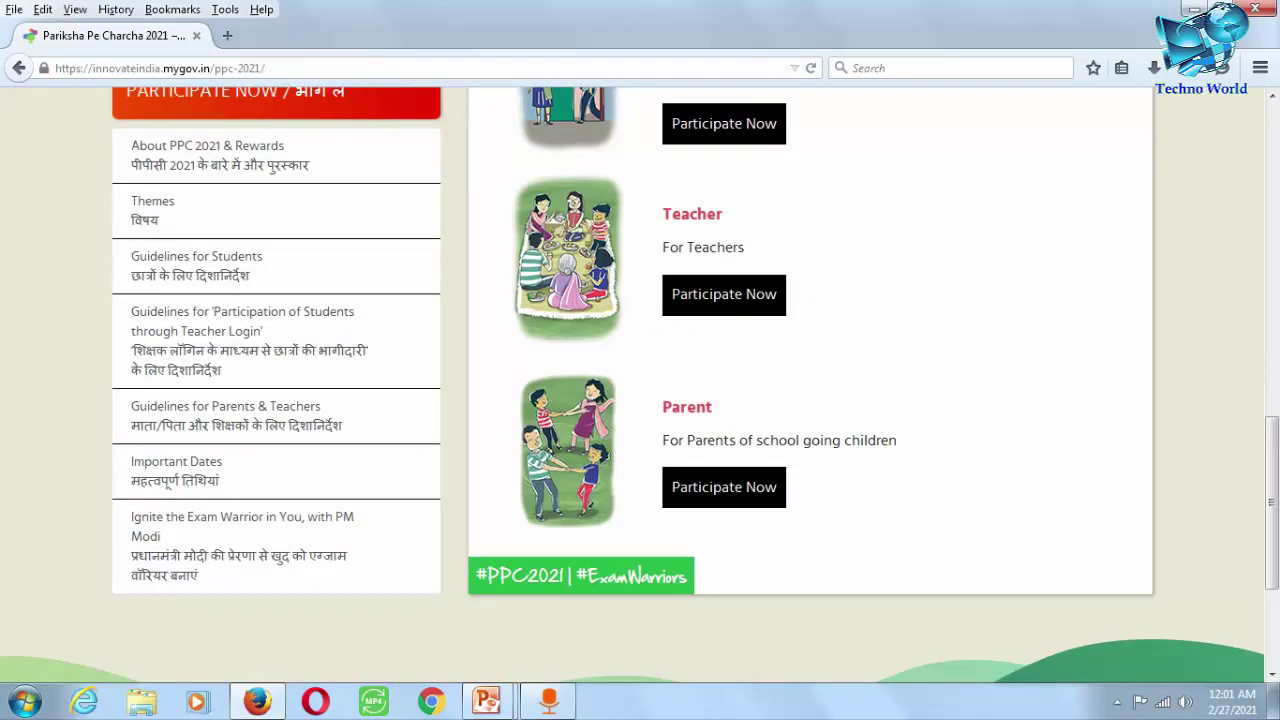
{"action": "left_click", "coordinate": [724, 487]}
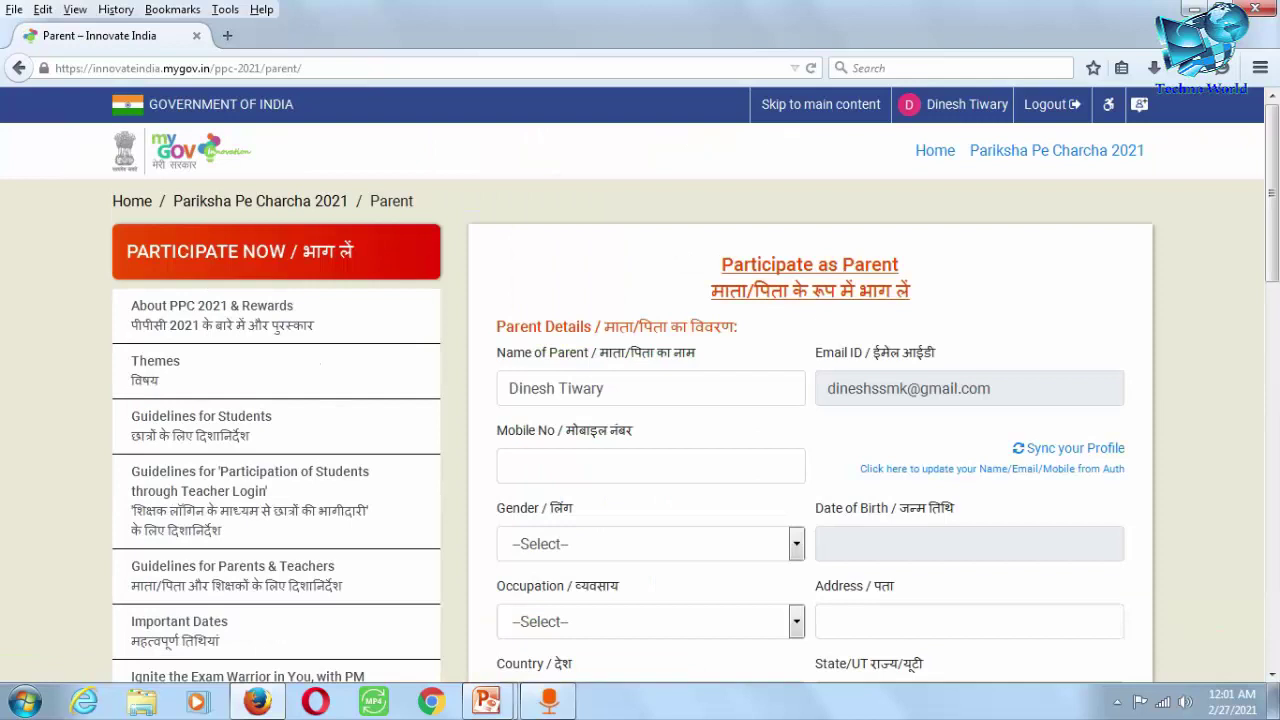
Step: Examine the Parent Details fields and the available Occupation choices without selecting one
{"action": "scroll", "coordinate": [640, 385], "scroll_direction": "down", "scroll_amount": 5}
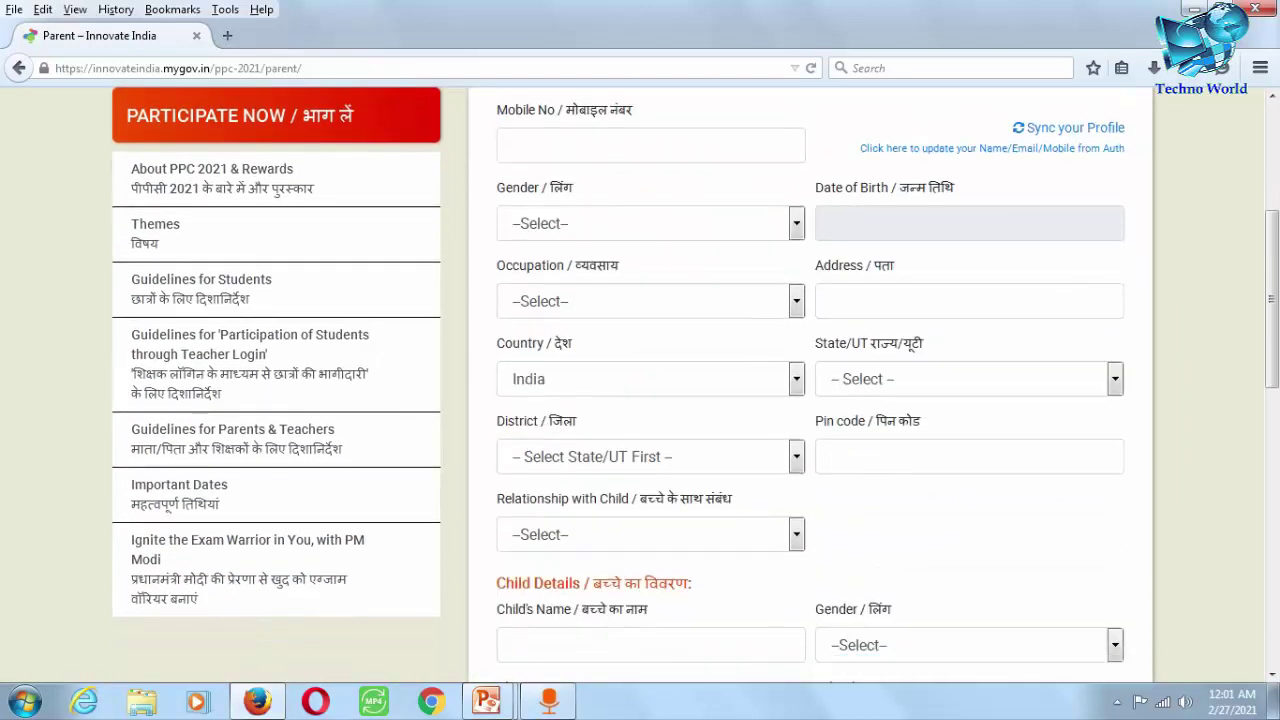
{"action": "left_click", "coordinate": [688, 301]}
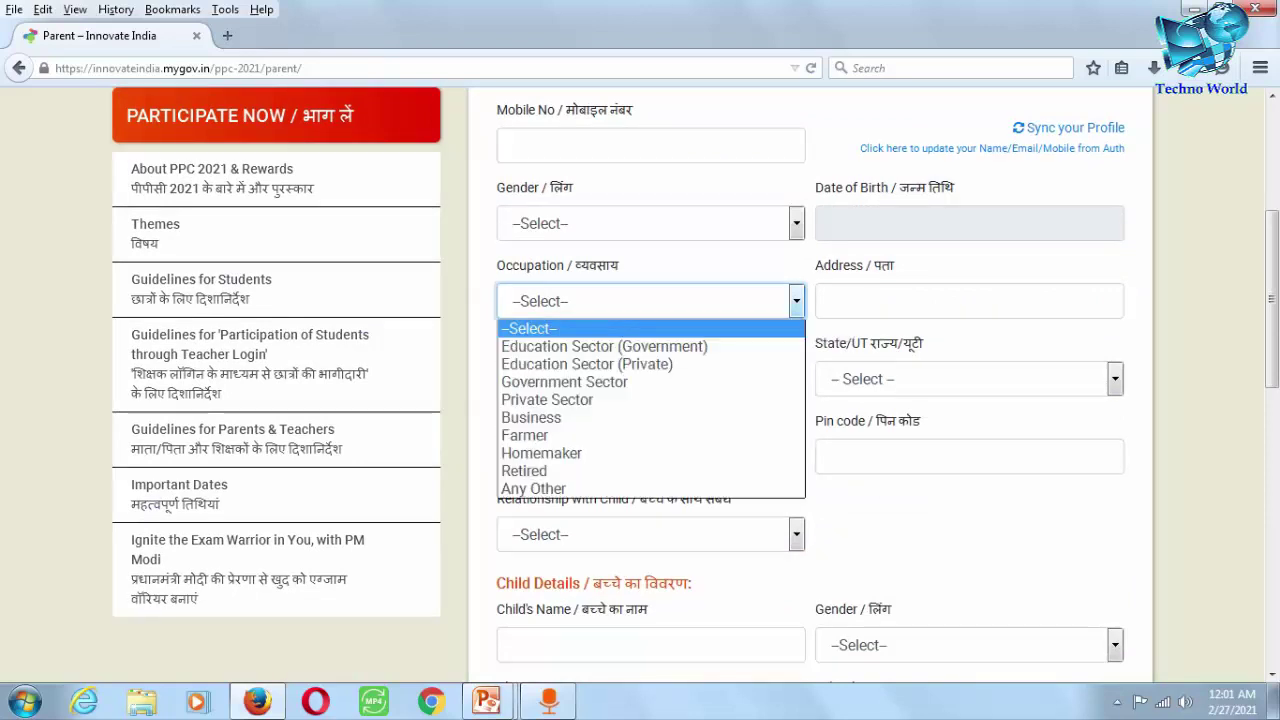
{"action": "key", "text": "Escape"}
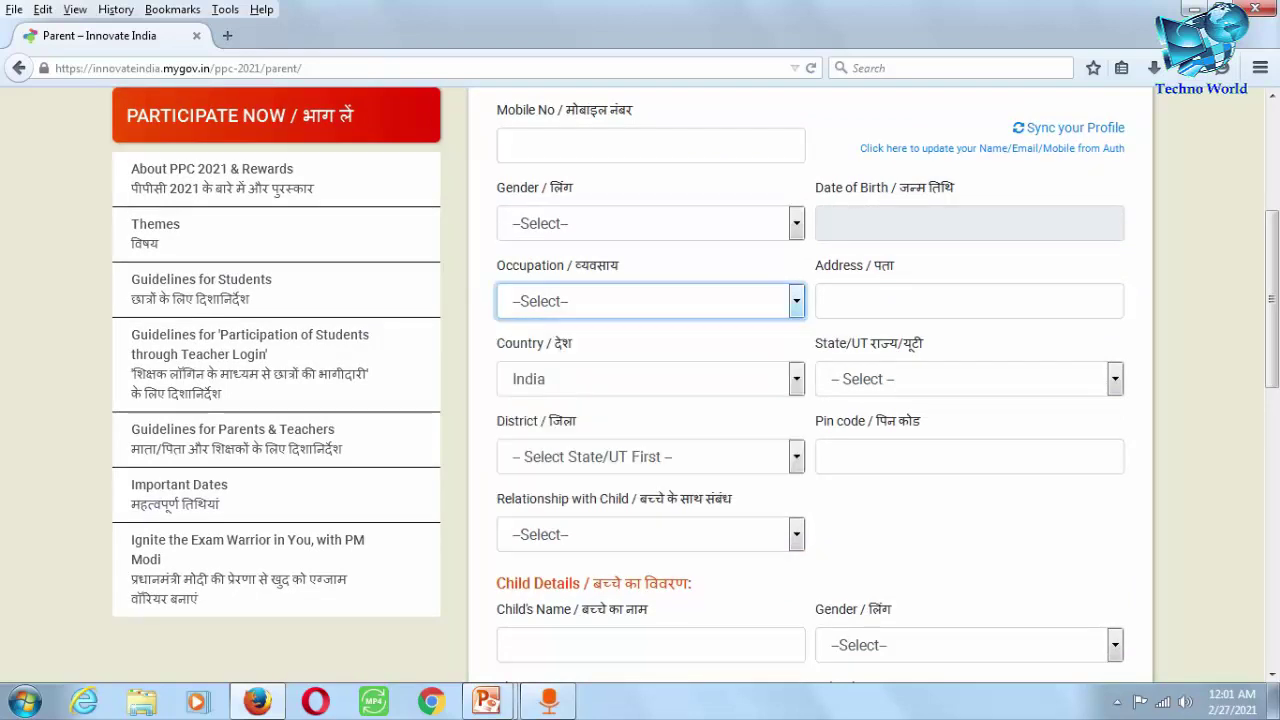
Step: Examine the Relationship with Child choices without selecting one, and review the Child Details section
{"action": "scroll", "coordinate": [810, 385], "scroll_direction": "down", "scroll_amount": 2}
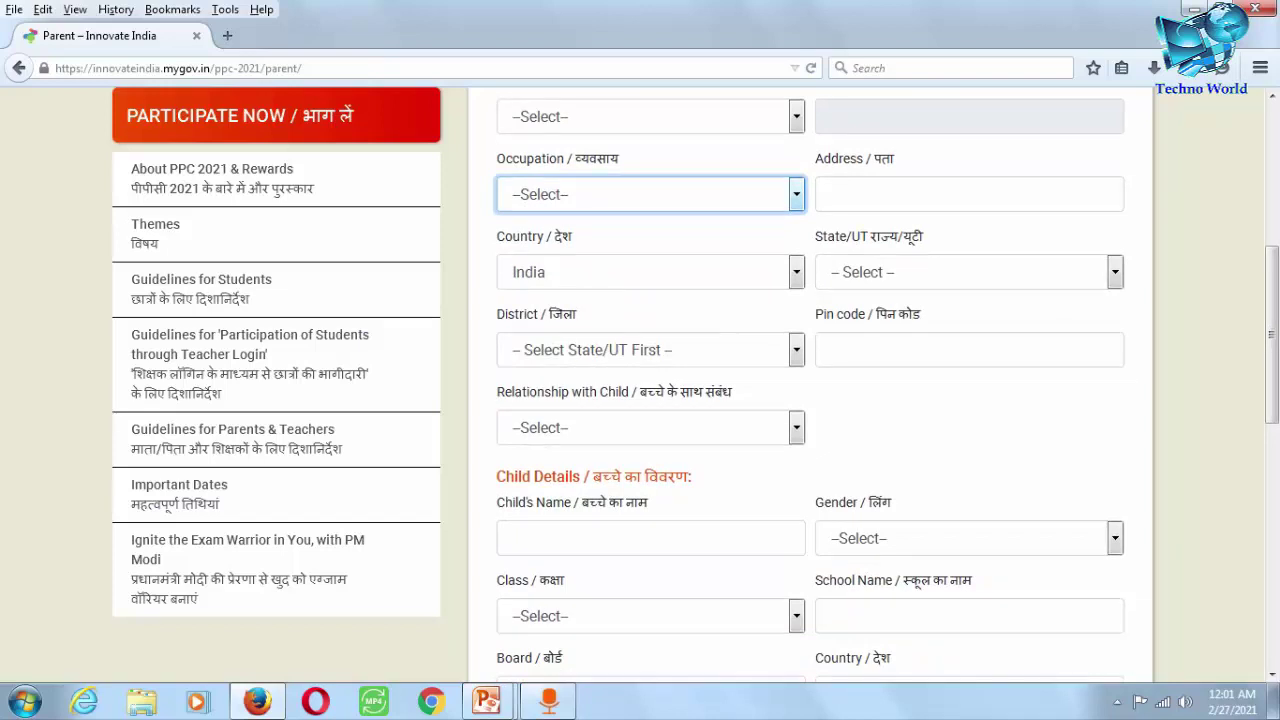
{"action": "scroll", "coordinate": [810, 385], "scroll_direction": "down", "scroll_amount": 2}
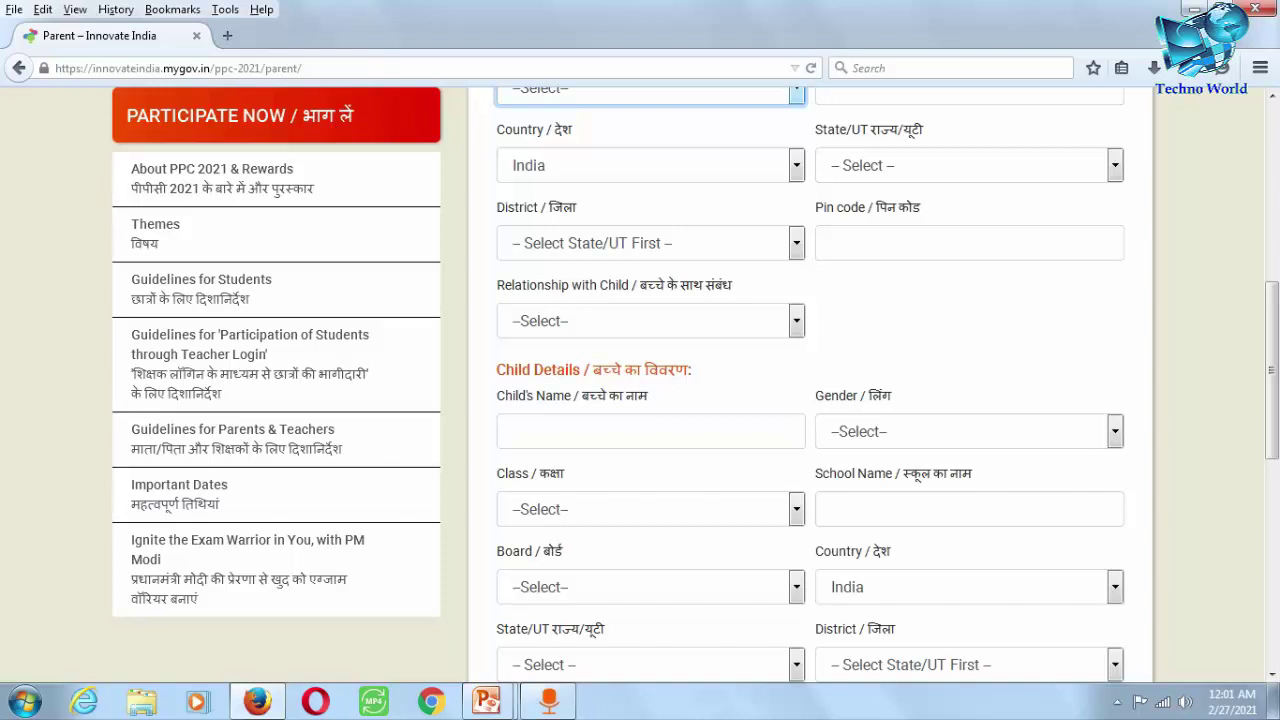
{"action": "left_click", "coordinate": [650, 320]}
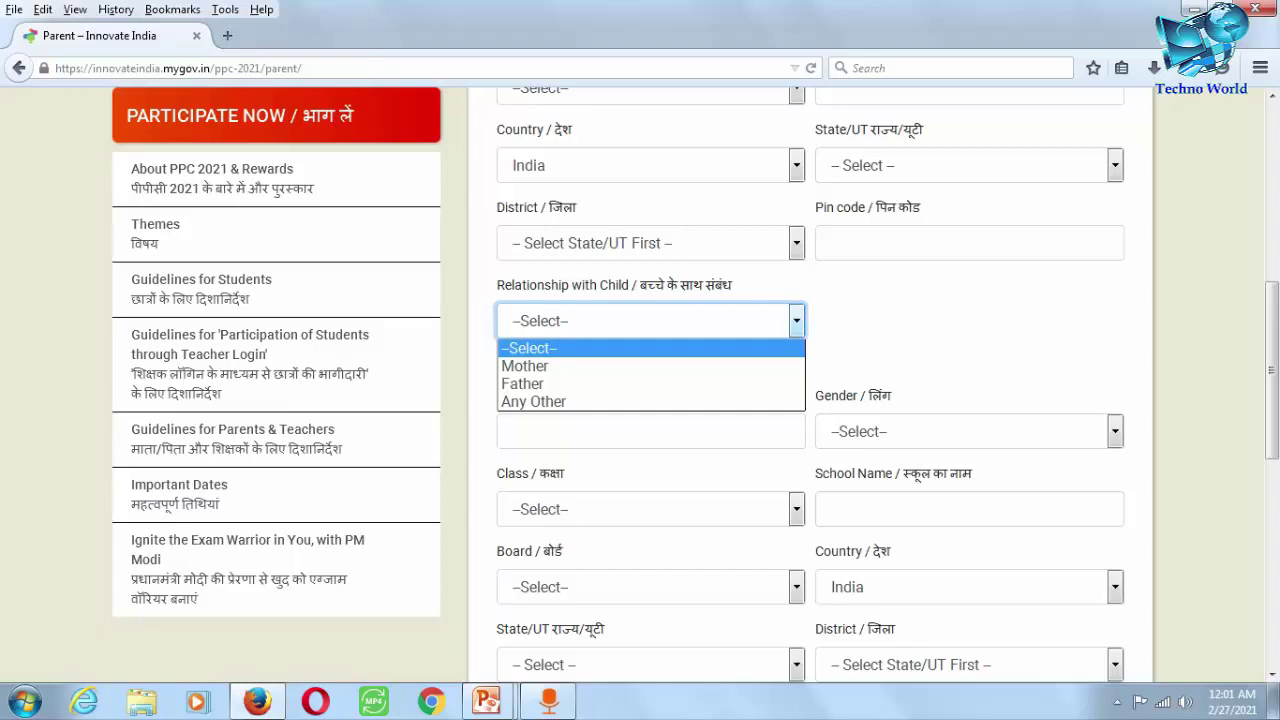
{"action": "key", "text": "Escape"}
{"action": "scroll", "coordinate": [640, 380], "scroll_direction": "down", "scroll_amount": 4}
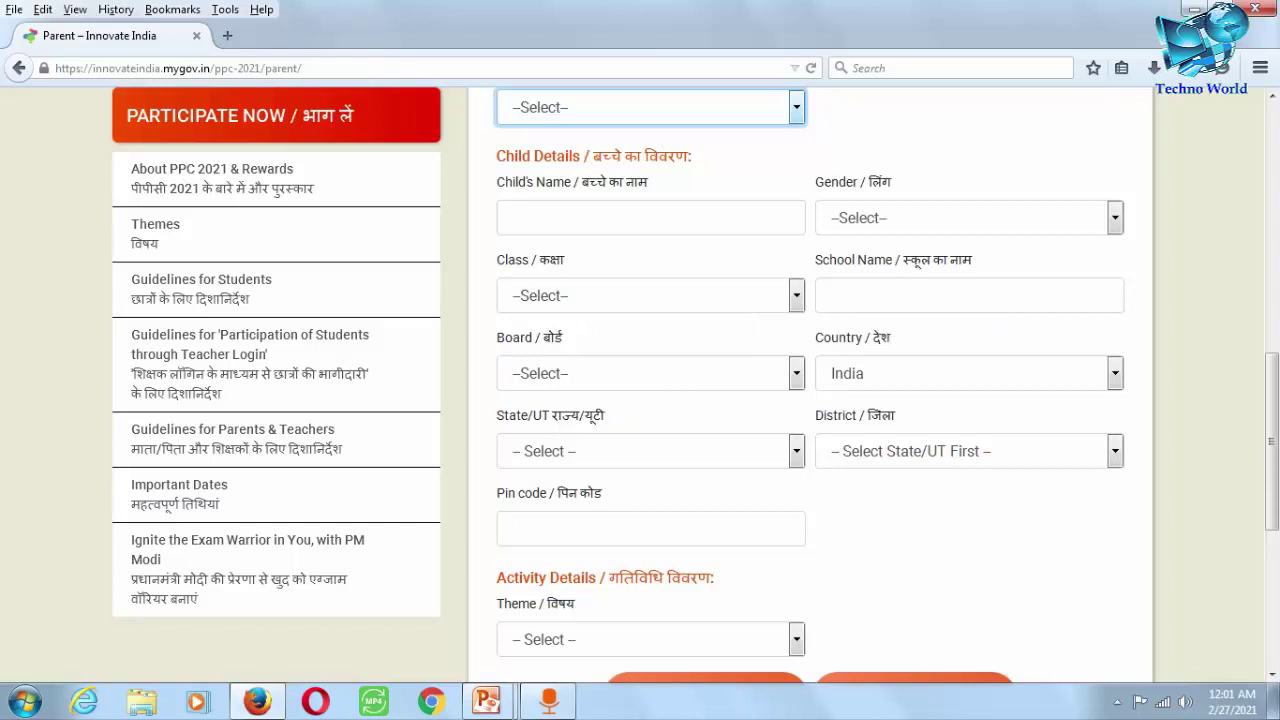
Step: Choose the theme "1. Your Words Make Your Child's World - Encourage, As You Have Always Done" under Activity Details and review its activity
{"action": "scroll", "coordinate": [810, 385], "scroll_direction": "down", "scroll_amount": 2}
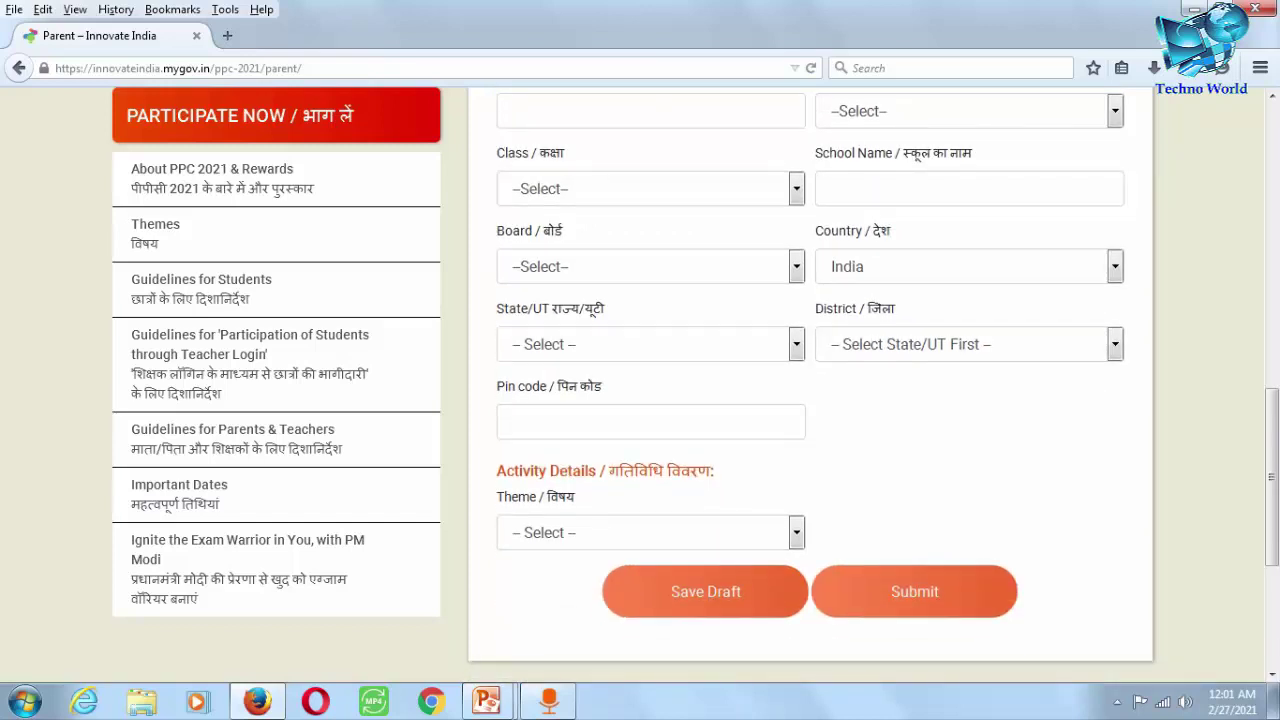
{"action": "scroll", "coordinate": [810, 385], "scroll_direction": "down", "scroll_amount": 2}
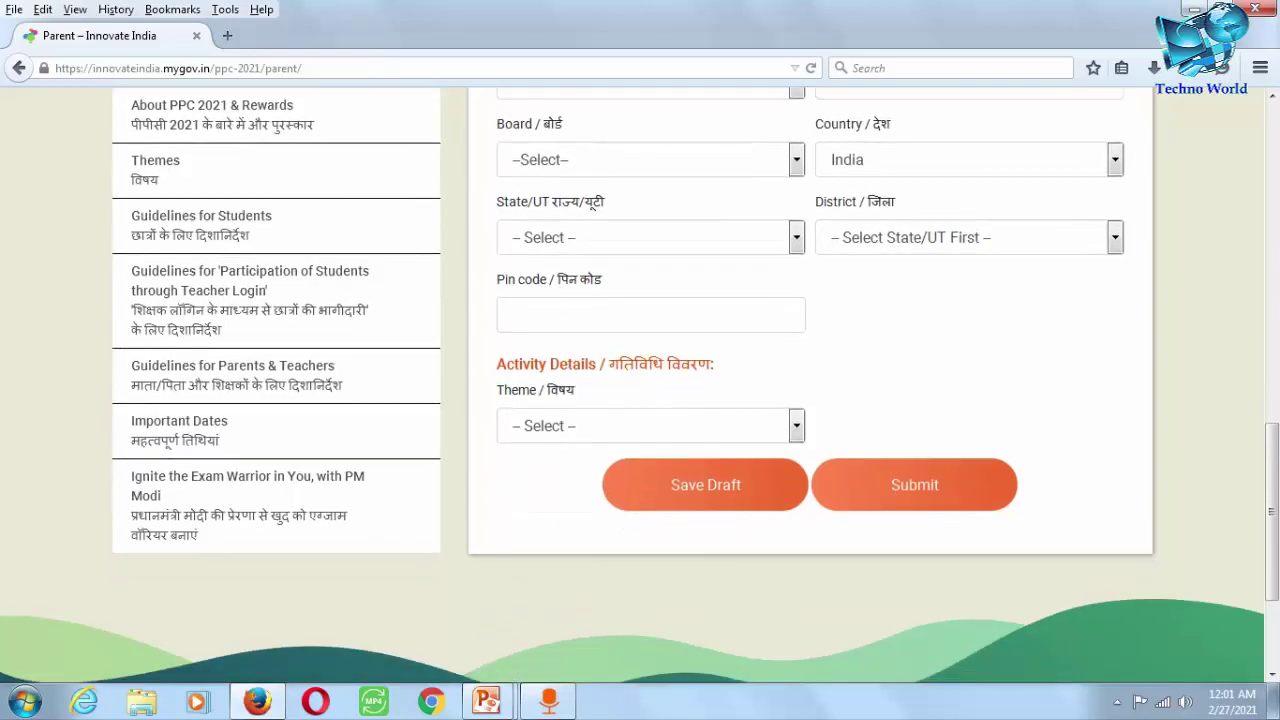
{"action": "left_click", "coordinate": [650, 425]}
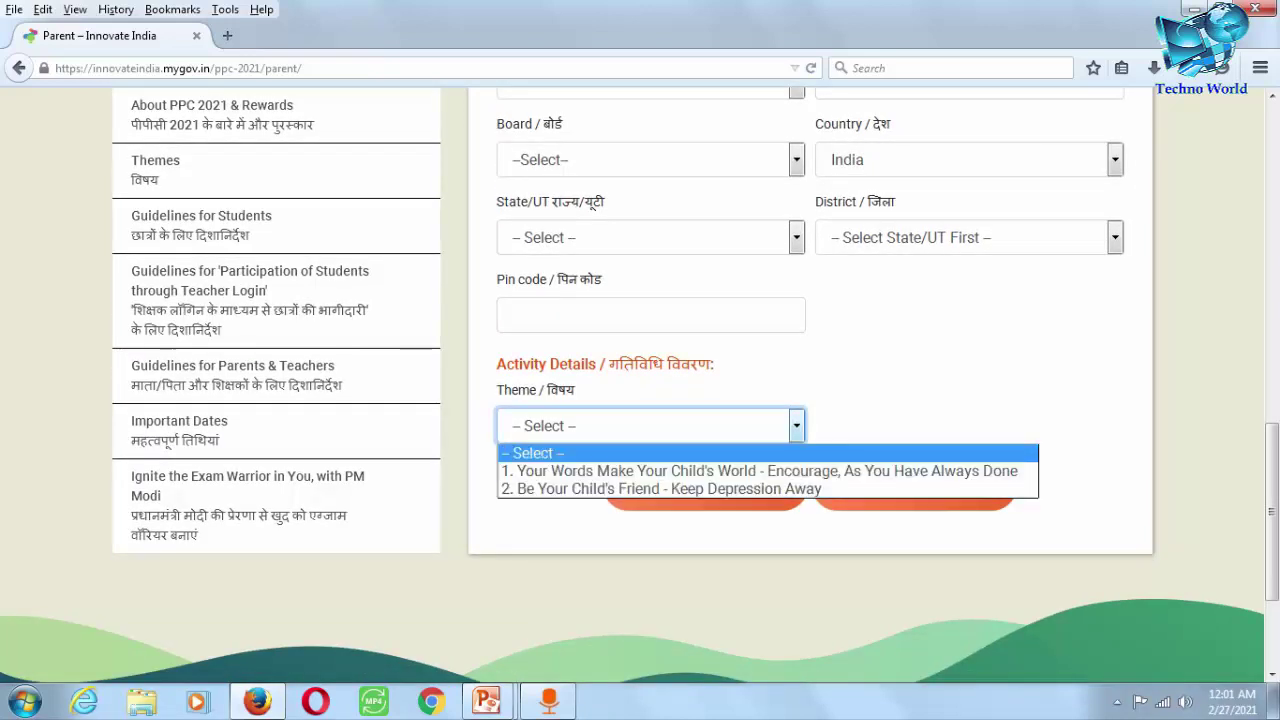
{"action": "left_click", "coordinate": [719, 471]}
{"action": "scroll", "coordinate": [719, 590], "scroll_direction": "down", "scroll_amount": 1}
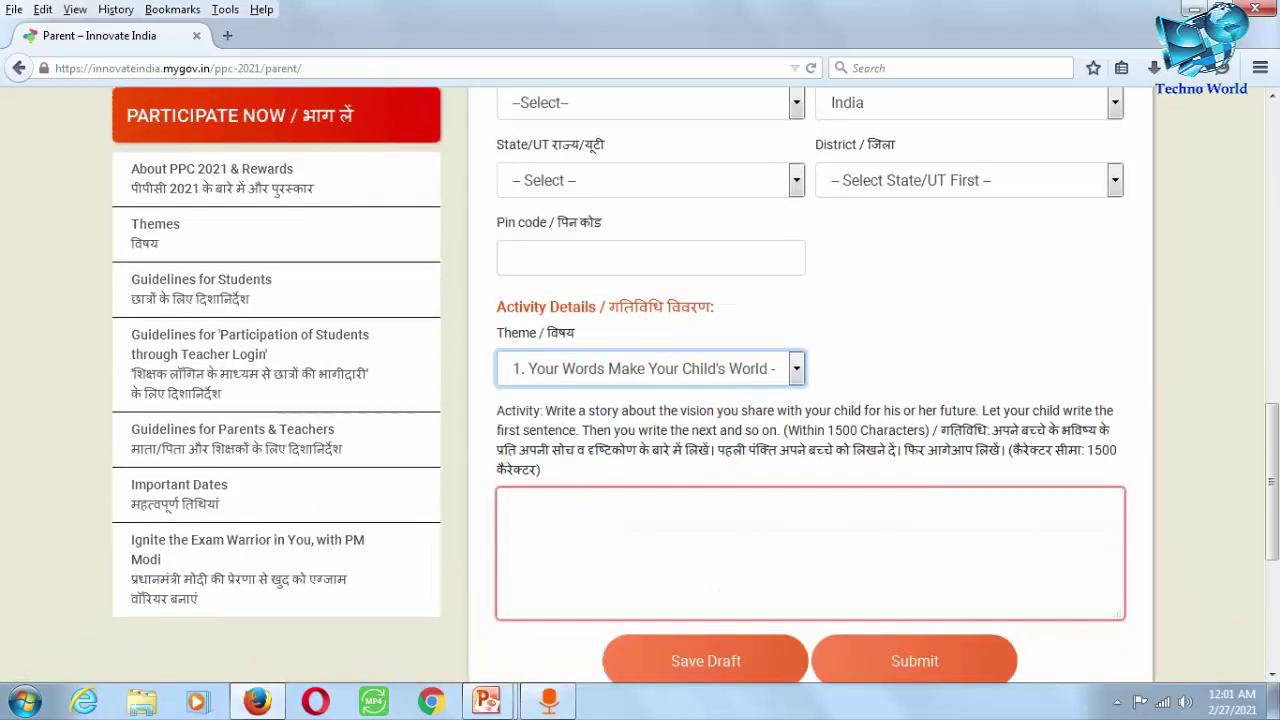
{"action": "scroll", "coordinate": [810, 385], "scroll_direction": "down", "scroll_amount": 3}
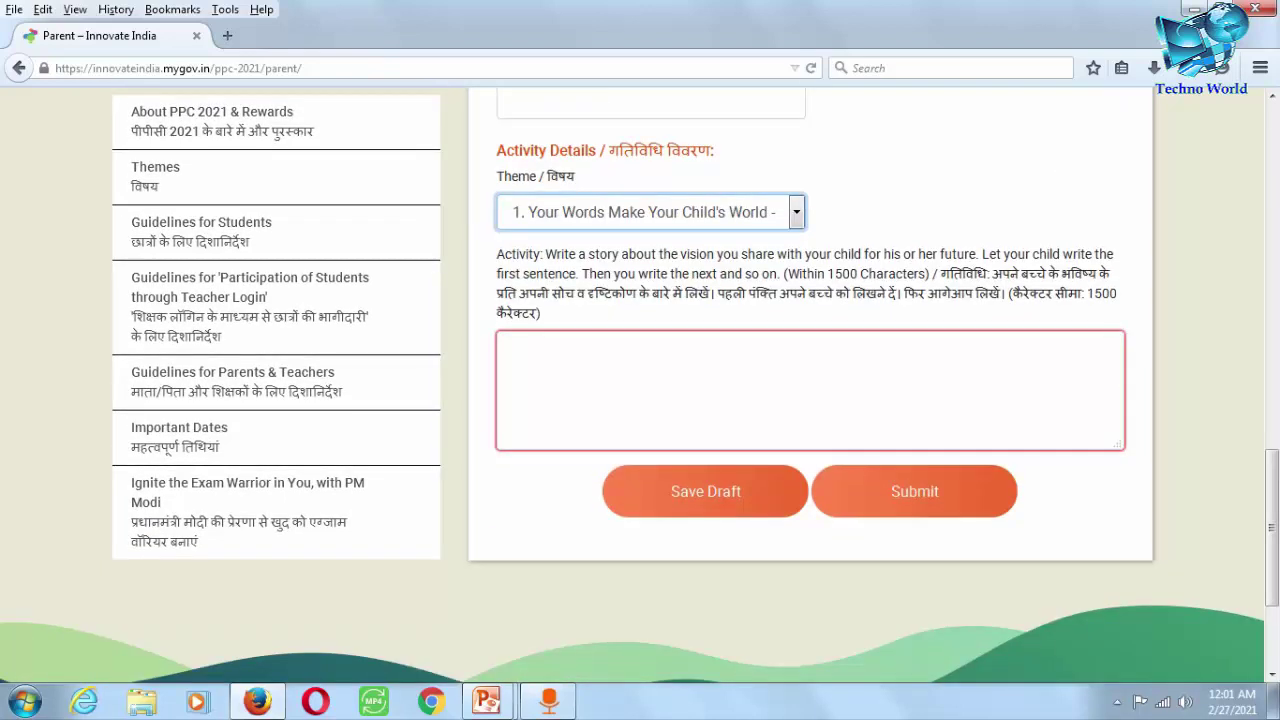
Step: Look back over the Parent Details fields, then switch to the PowerPoint slideshow and advance to the closing slide
{"action": "scroll", "coordinate": [810, 385], "scroll_direction": "up", "scroll_amount": 20}
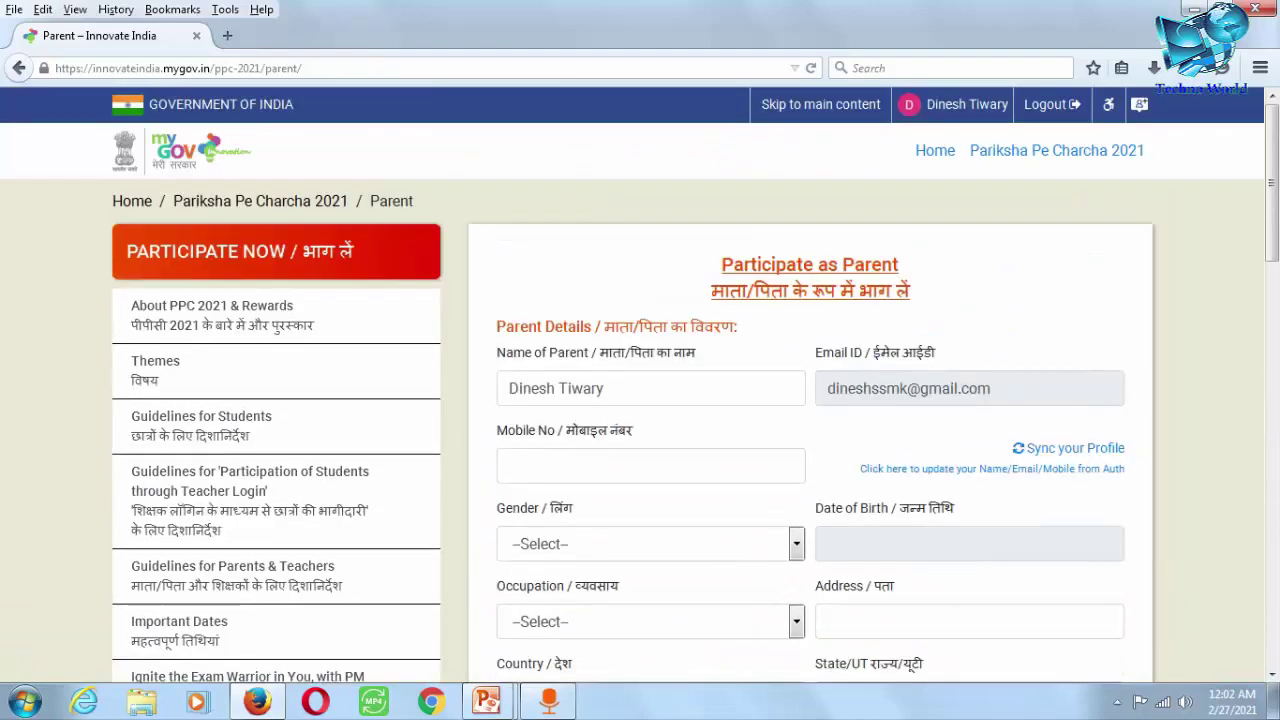
{"action": "scroll", "coordinate": [810, 385], "scroll_direction": "down", "scroll_amount": 6}
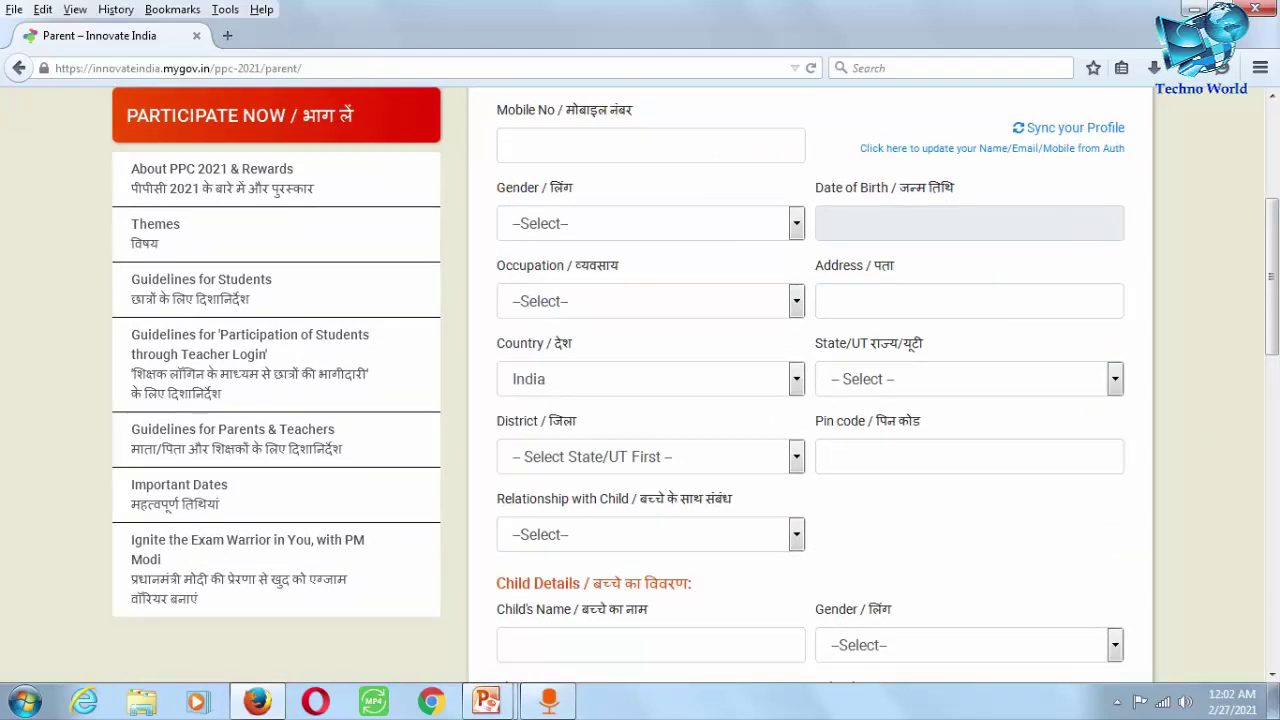
{"action": "key", "text": "alt+Tab"}
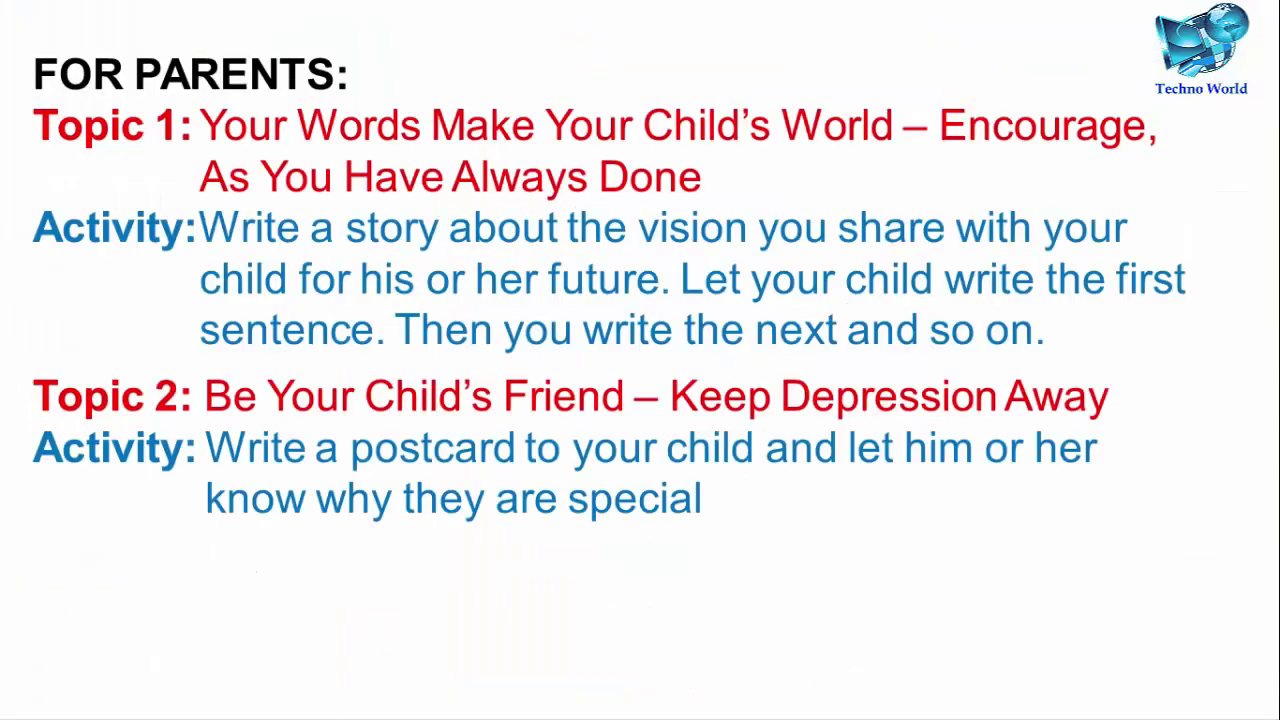
{"action": "key", "text": "Right"}
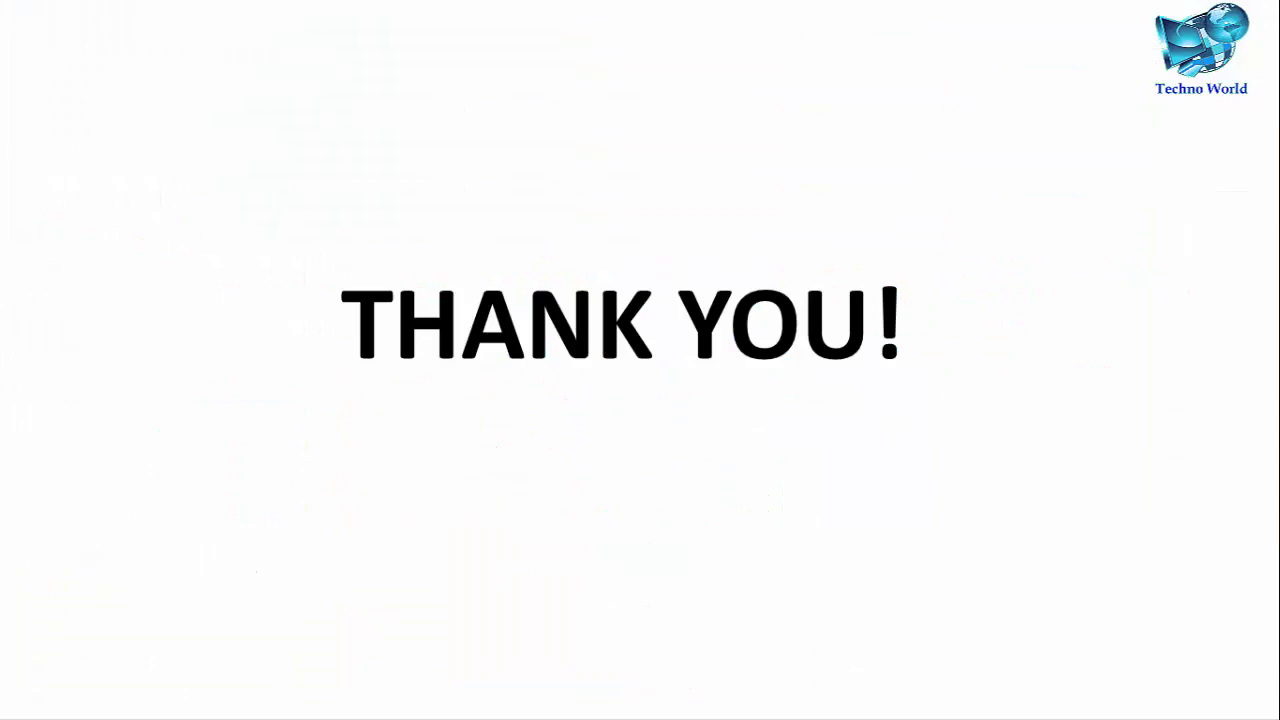